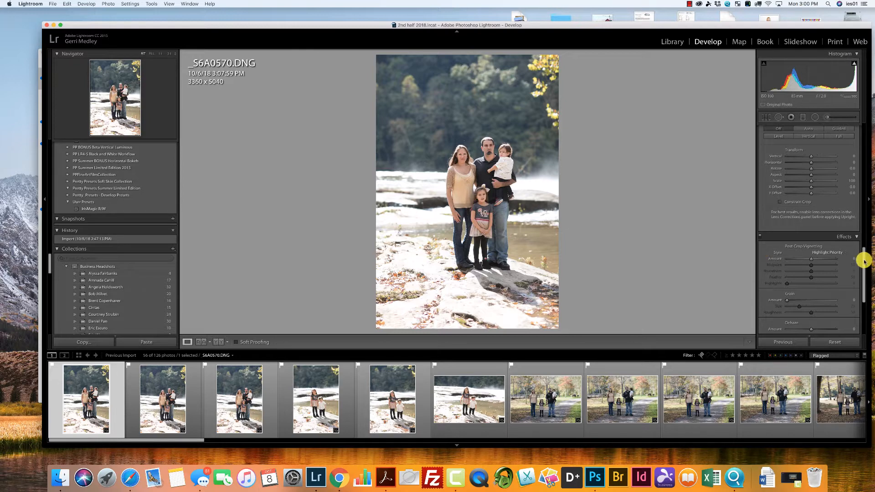
# Apply Auto tone to the first family photo, and set Contrast to +16 and Highlights to -100.
pyautogui.moveTo(861, 258); pyautogui.dragTo(859, 121)
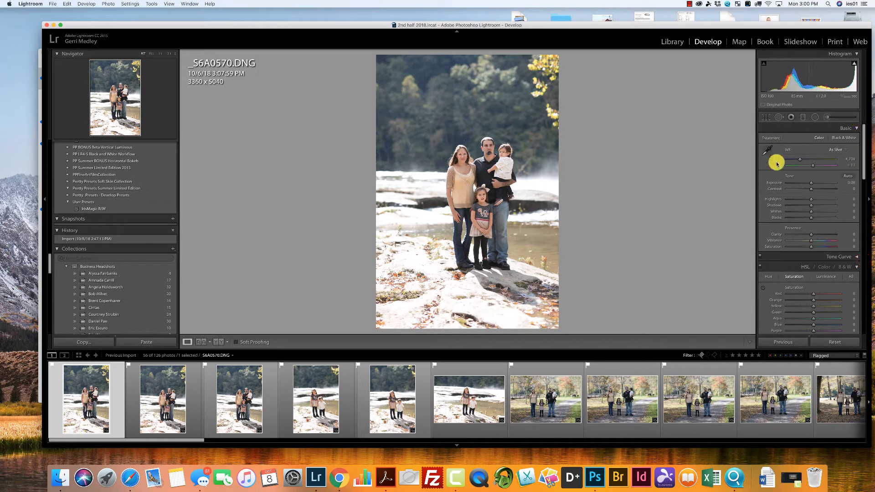
pyautogui.click(845, 177)
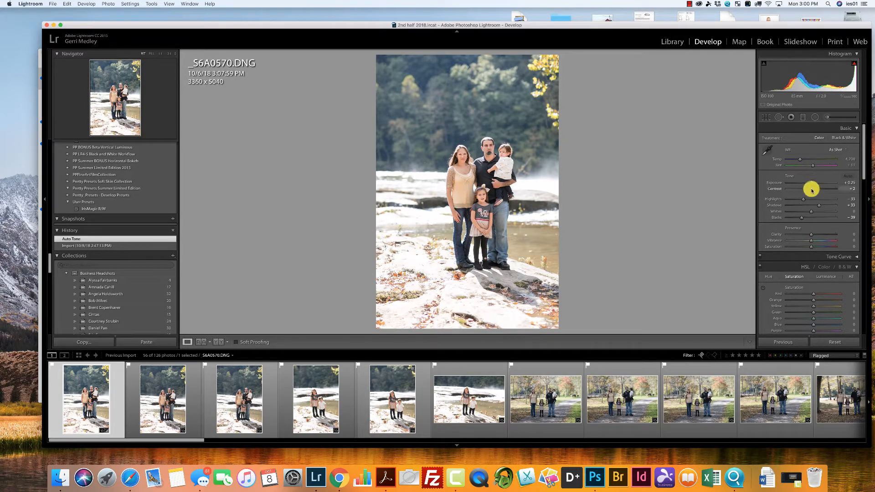
pyautogui.moveTo(811, 190); pyautogui.dragTo(780, 199)
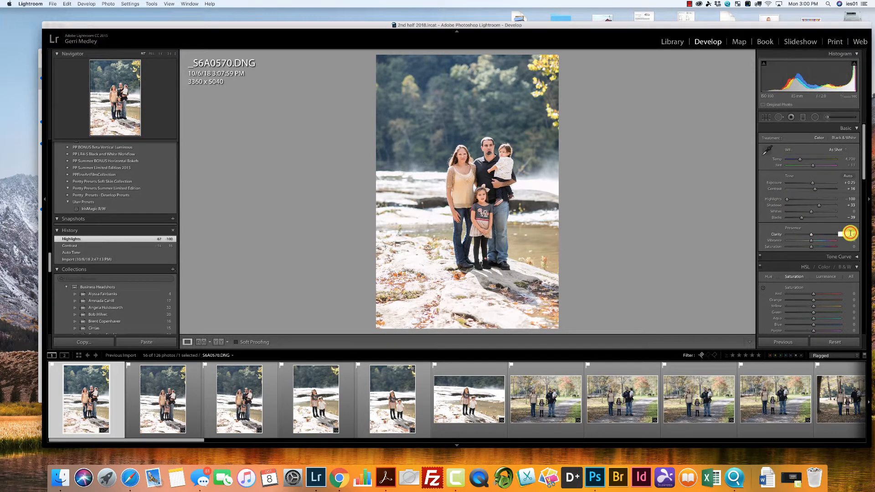
# Set Clarity and Vibrance to +10, green saturation to +18, and Contrast to +1.
pyautogui.moveTo(849, 233); pyautogui.dragTo(854, 238)
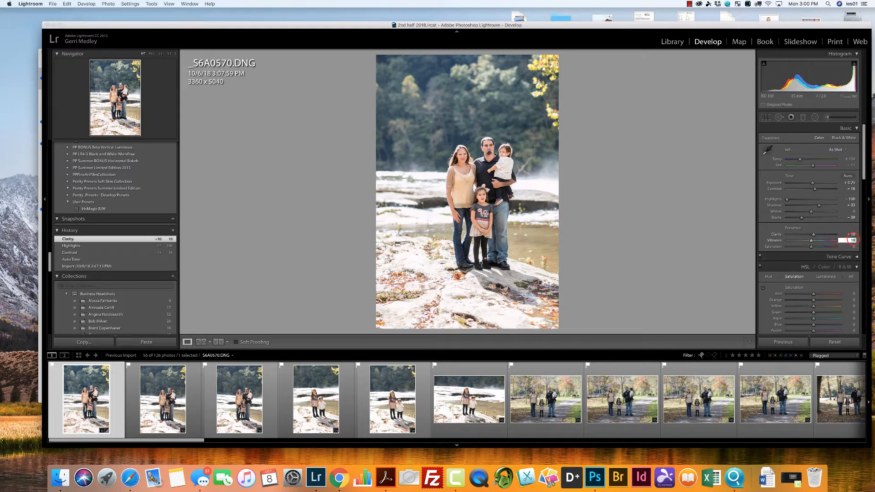
pyautogui.press('Return')
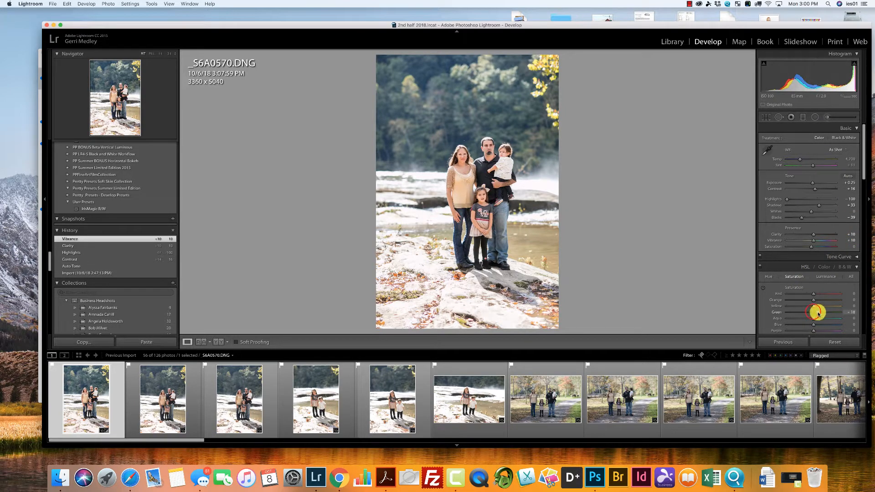
pyautogui.moveTo(817, 312); pyautogui.dragTo(818, 312)
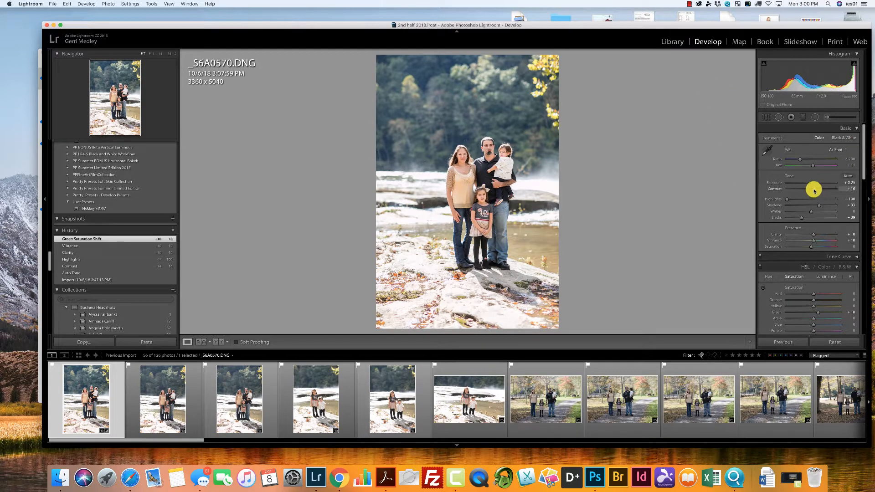
pyautogui.moveTo(814, 190); pyautogui.dragTo(811, 188)
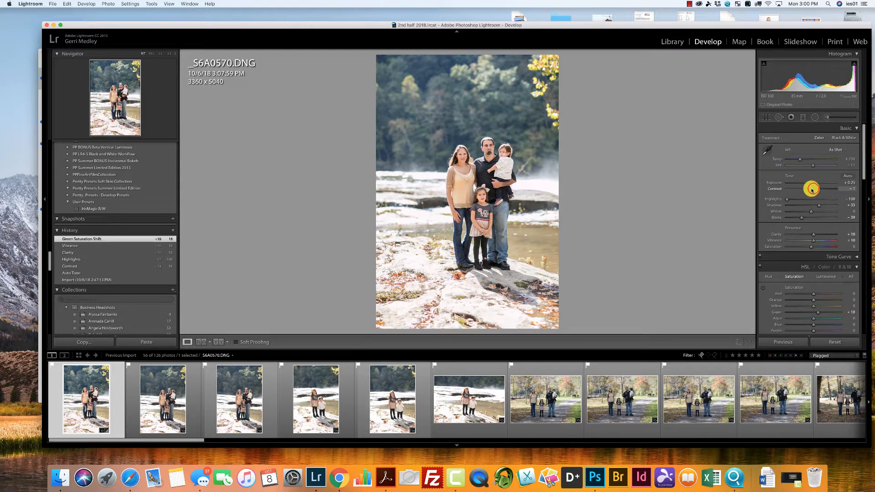
# Crop the photo closer around the family to about 2571 x 3857 pixels, keeping the original proportions.
pyautogui.click(766, 117)
pyautogui.moveTo(373, 53); pyautogui.dragTo(395, 75)
pyautogui.moveTo(441, 117); pyautogui.dragTo(451, 165)
pyautogui.doubleClick(451, 164)
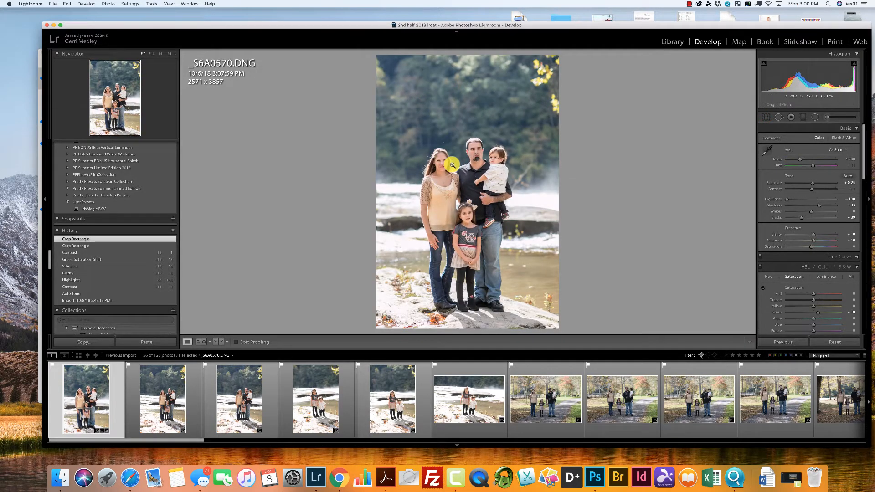
# Tighten the crop around the family to about 1867 x 2800 pixels, recentring the group in the frame.
pyautogui.click(764, 117)
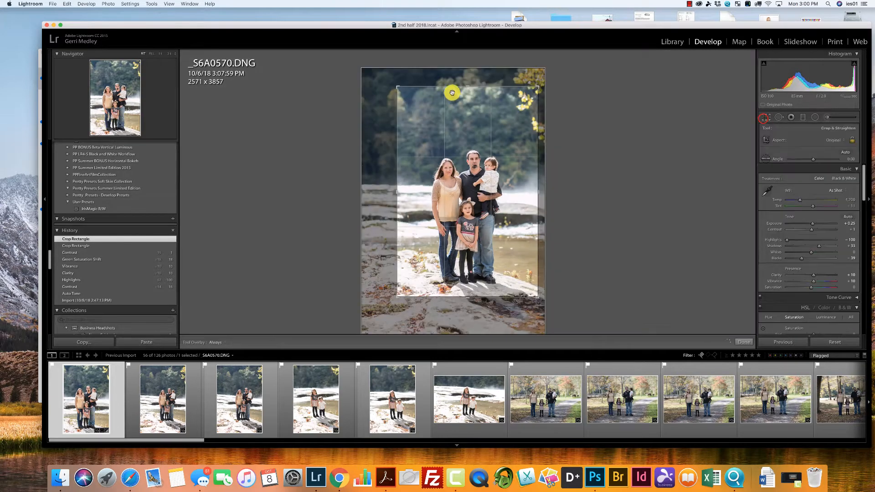
pyautogui.moveTo(395, 87); pyautogui.dragTo(404, 112)
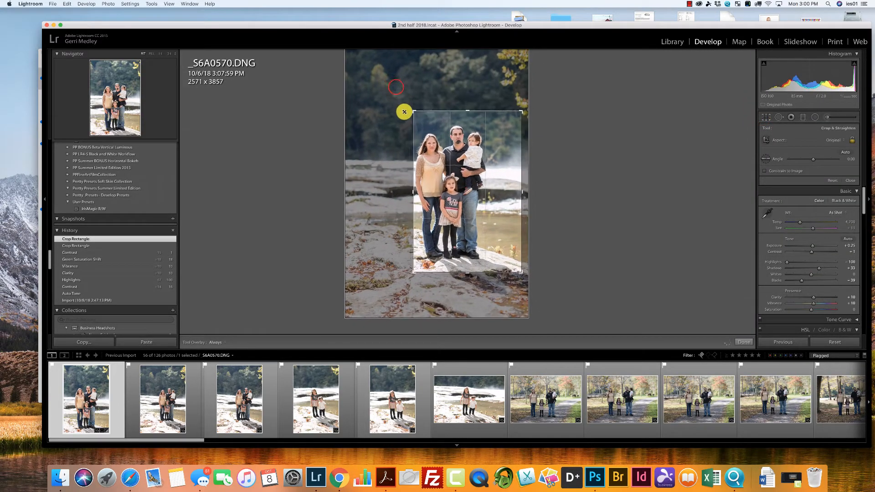
pyautogui.moveTo(459, 176); pyautogui.dragTo(477, 175)
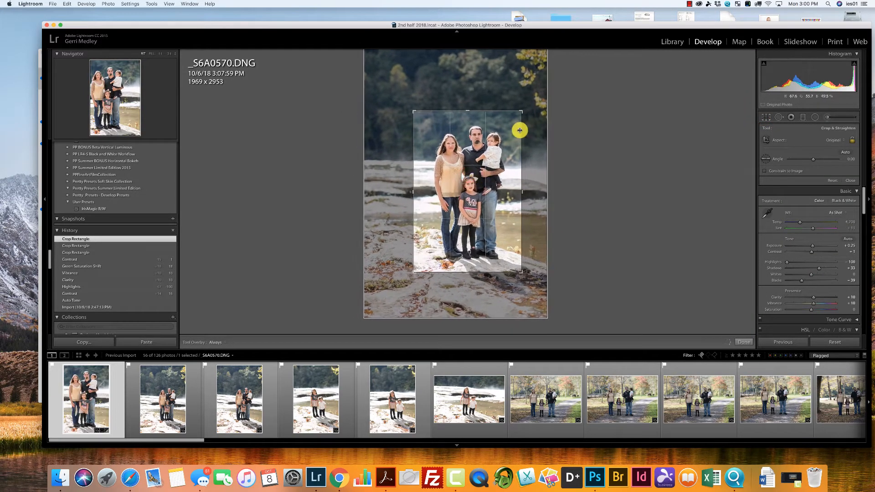
pyautogui.moveTo(521, 112); pyautogui.dragTo(515, 119)
pyautogui.moveTo(496, 147); pyautogui.dragTo(493, 153)
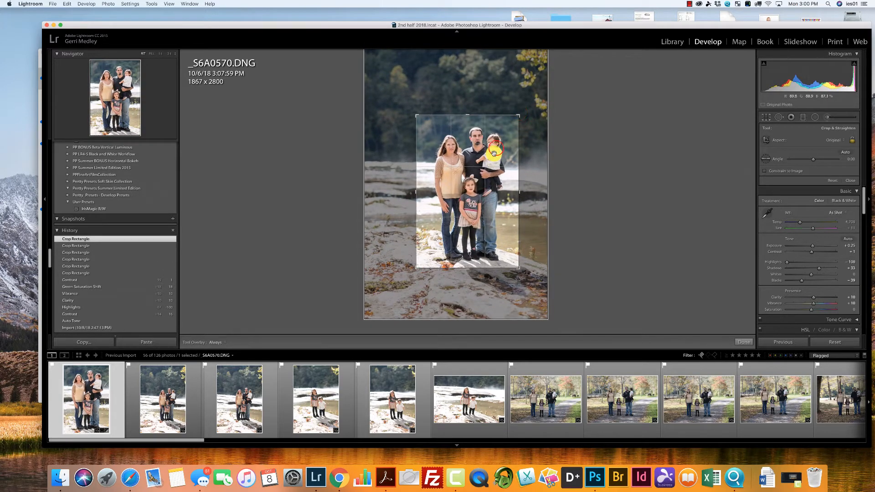
pyautogui.press('Return')
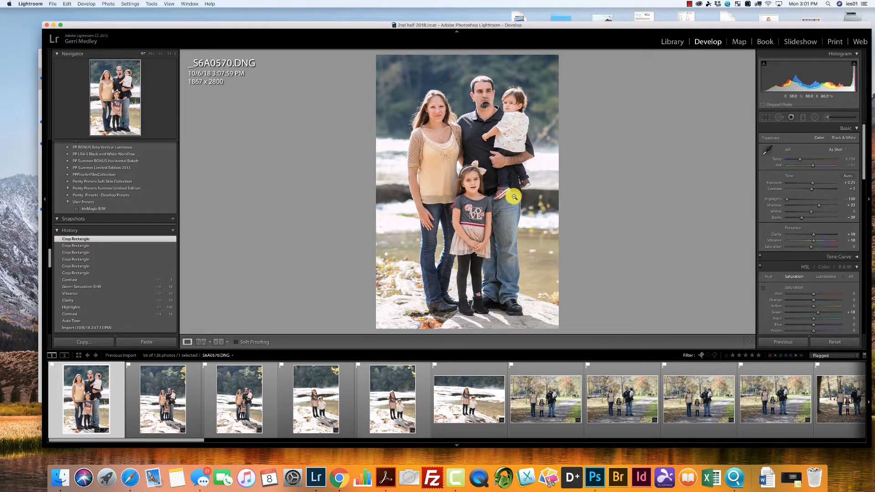
# Try the crop with the 4 x 5 / 8 x 10 aspect ratio and apply it.
pyautogui.click(766, 119)
pyautogui.click(836, 144)
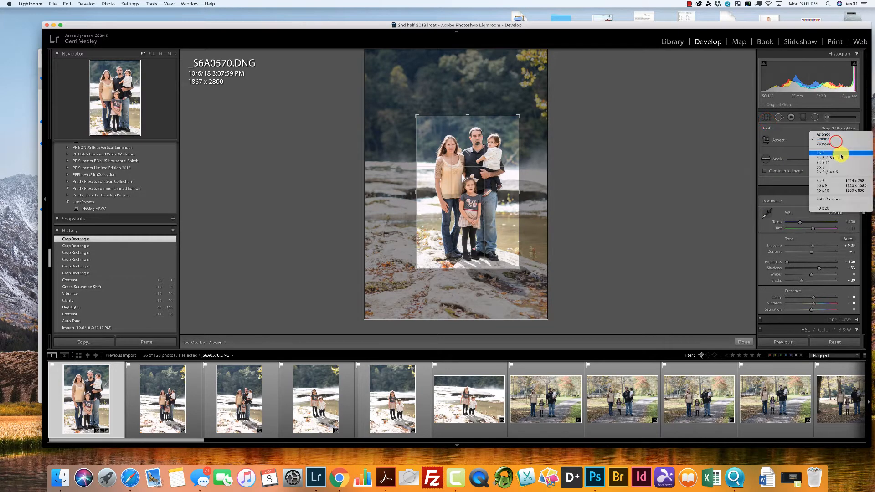
pyautogui.click(843, 158)
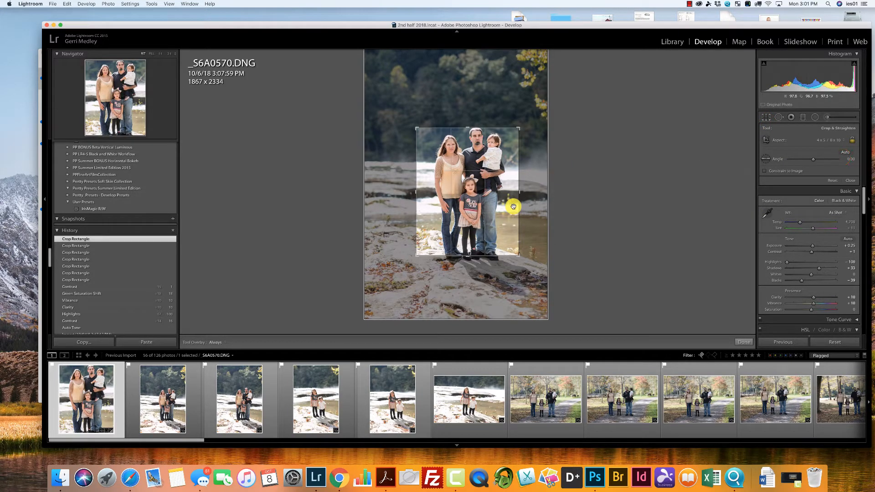
pyautogui.click(849, 180)
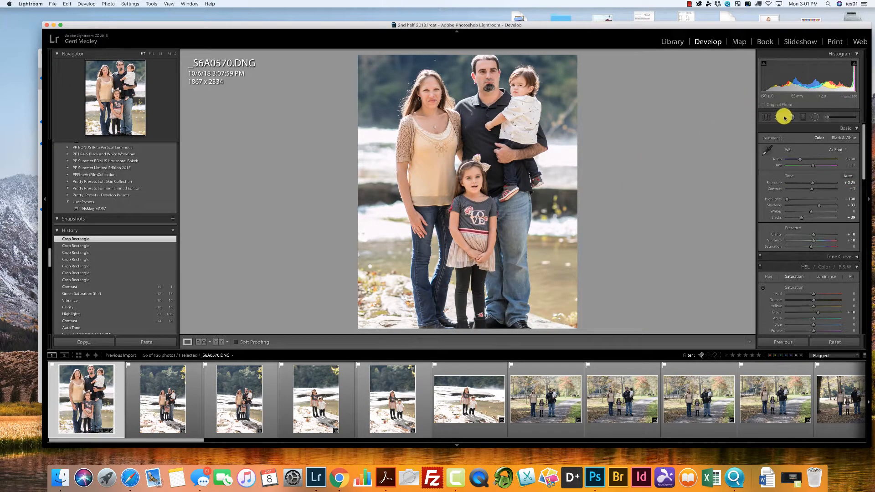
# Return the crop to the As Shot aspect and recrop around the family to about 2290 x 3435 pixels, leaving room around them.
pyautogui.click(767, 117)
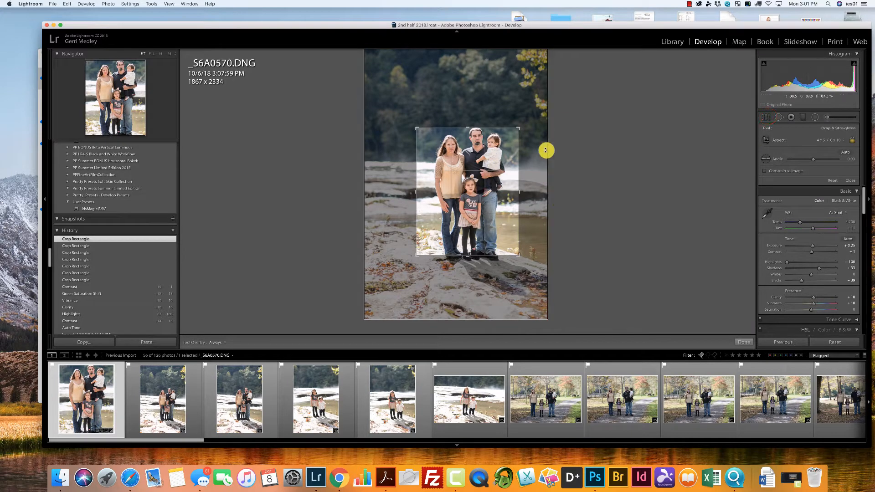
pyautogui.click(836, 141)
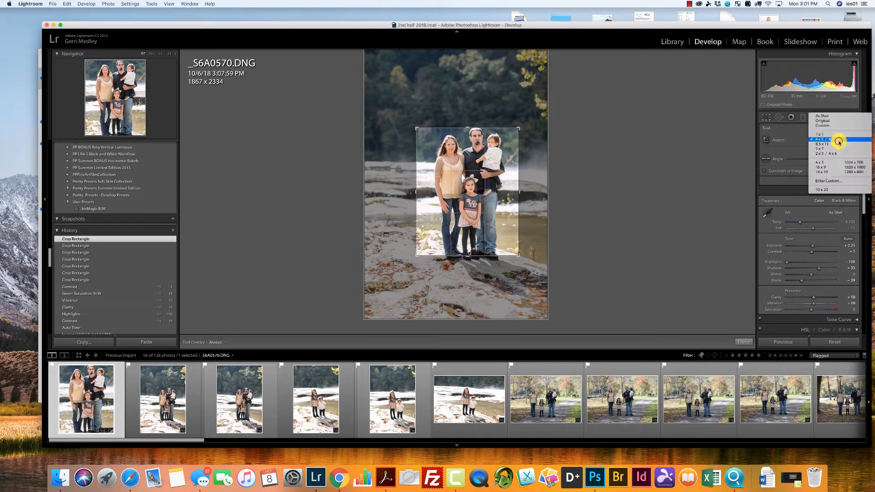
pyautogui.click(822, 116)
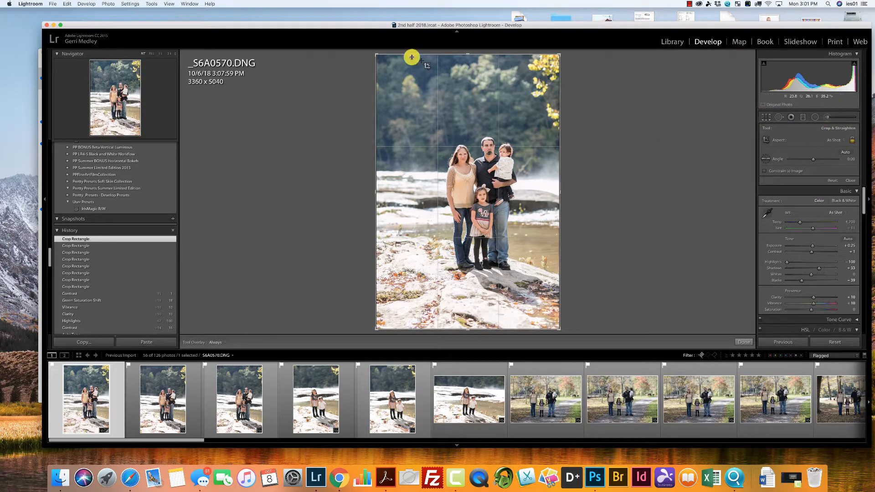
pyautogui.moveTo(376, 55); pyautogui.dragTo(405, 84)
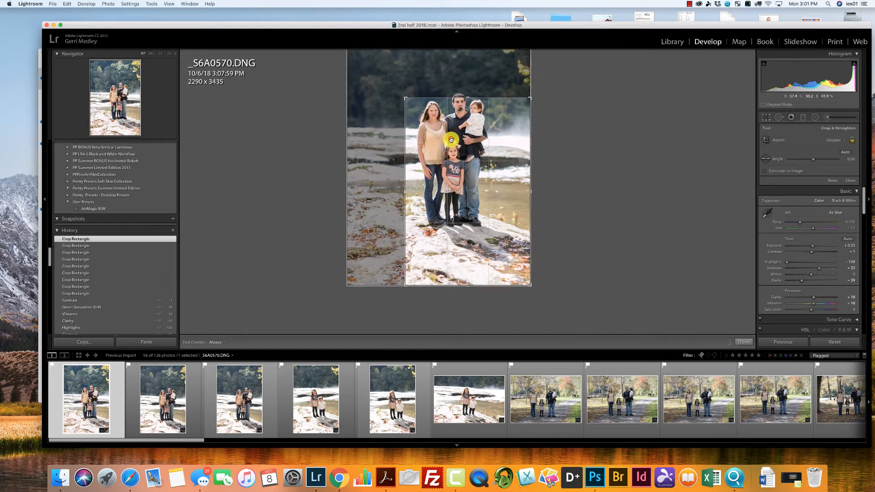
pyautogui.moveTo(451, 140); pyautogui.dragTo(465, 184)
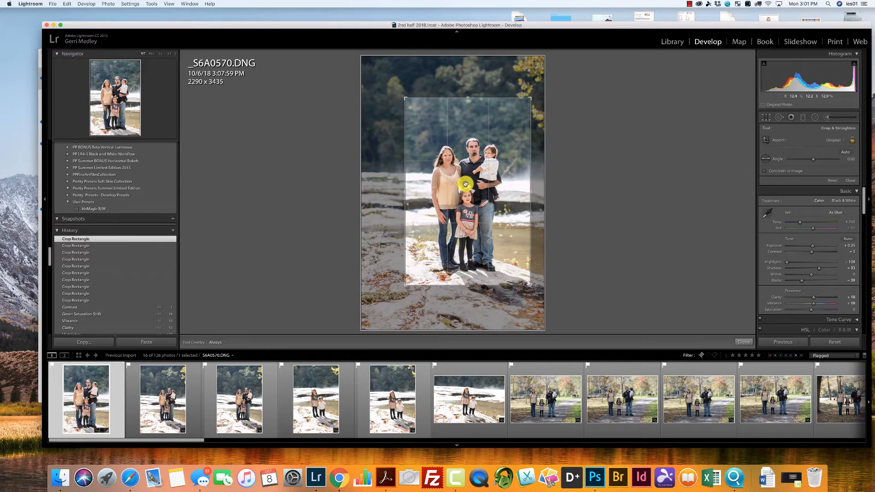
pyautogui.press('Return')
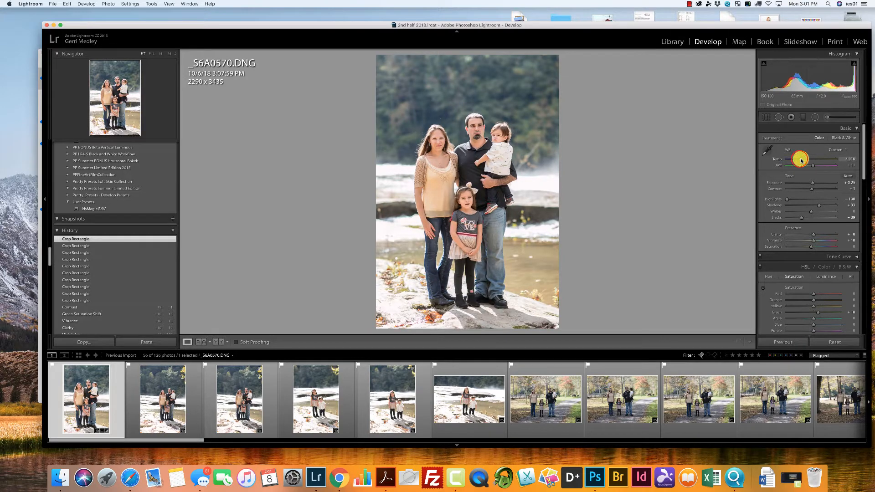
# Warm the white balance temperature to 4,916, and set noise reduction Luminance to 25 with its Contrast at 29.
pyautogui.moveTo(801, 160); pyautogui.dragTo(800, 160)
pyautogui.moveTo(862, 161)
pyautogui.mouseDown()
pyautogui.moveTo(867, 198)
pyautogui.moveTo(861, 165)
pyautogui.mouseUp()
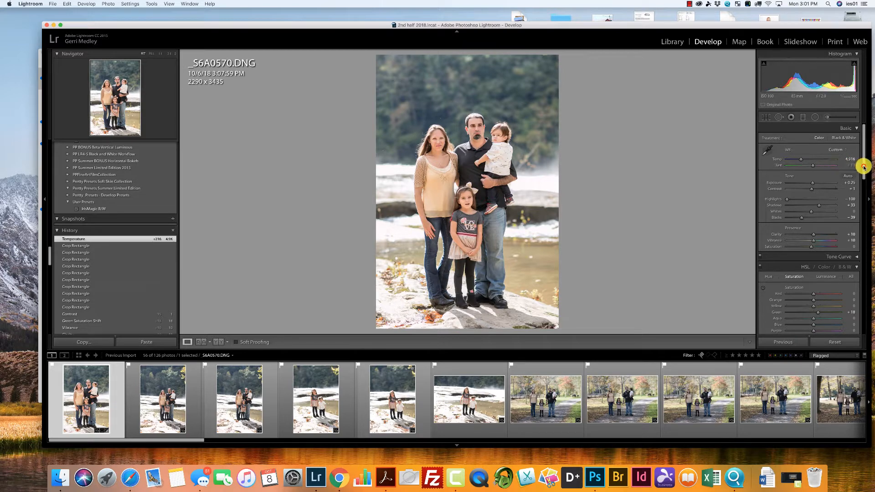
pyautogui.moveTo(863, 168); pyautogui.dragTo(864, 186)
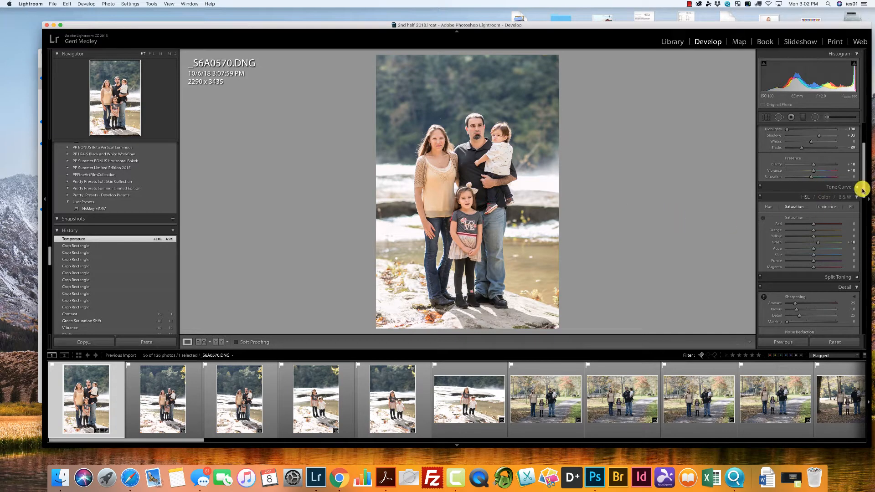
pyautogui.moveTo(863, 191); pyautogui.dragTo(812, 228)
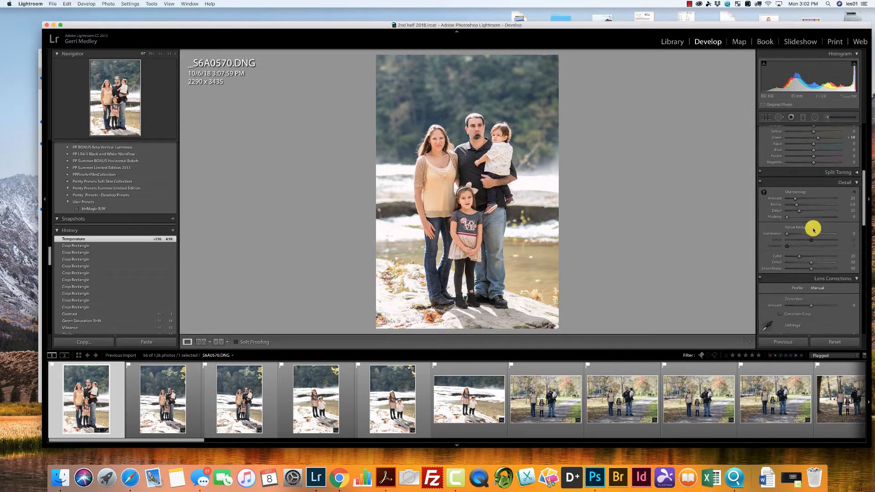
pyautogui.click(798, 234)
pyautogui.click(800, 246)
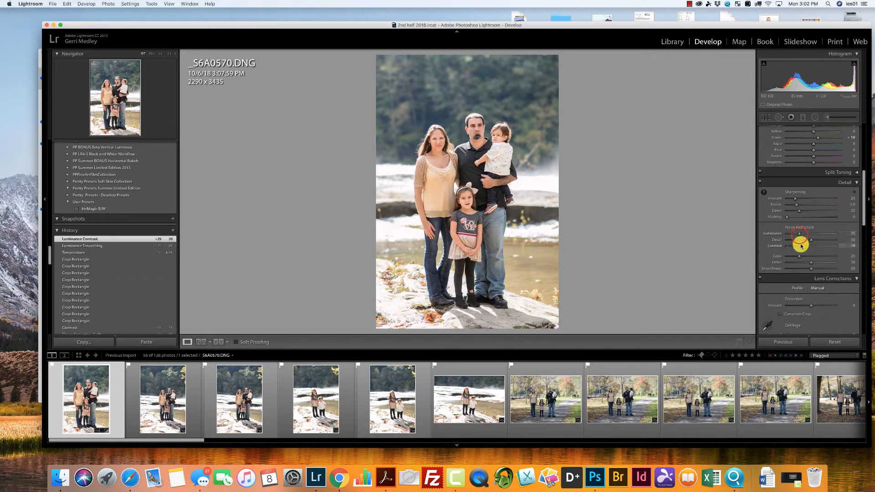
# Add a dark post-crop vignette with Amount -24 and Midpoint 39.
pyautogui.moveTo(862, 218); pyautogui.dragTo(864, 306)
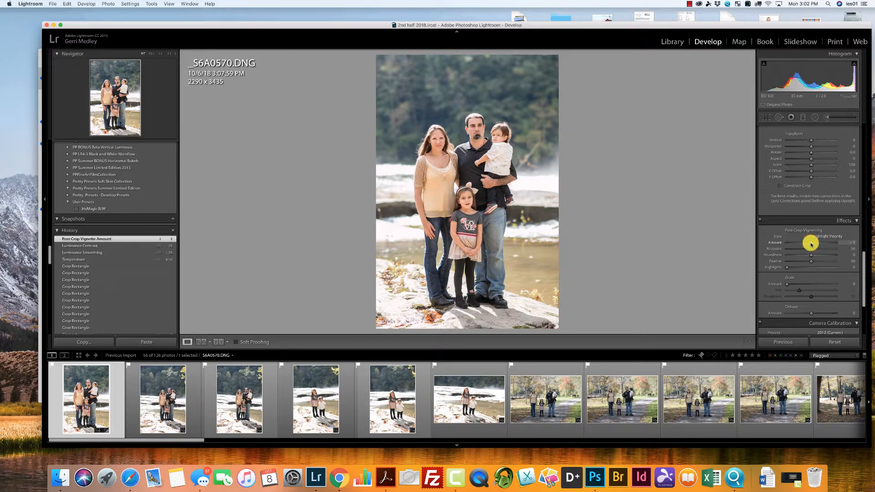
pyautogui.moveTo(810, 244); pyautogui.dragTo(804, 250)
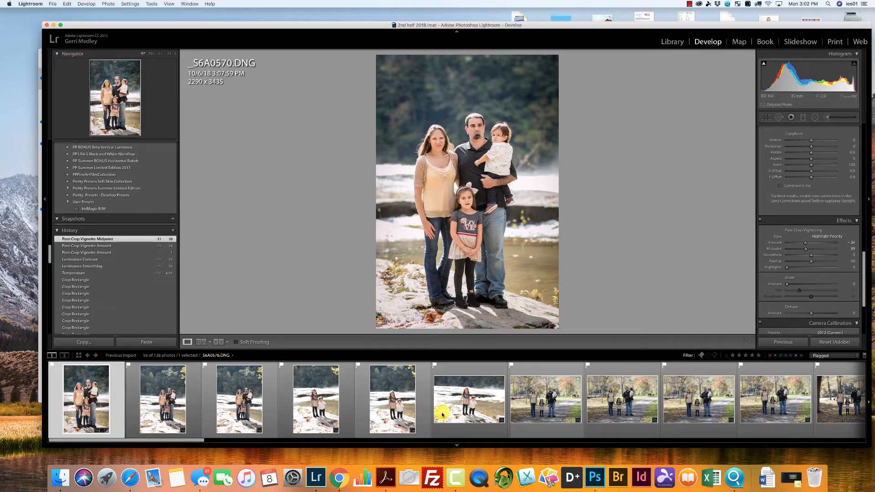
# Synchronize the edited photo's develop settings, excluding the crop, across the first six river photos, and clear the selection.
pyautogui.keyDown('shift'); pyautogui.click(476, 405); pyautogui.keyUp('shift')
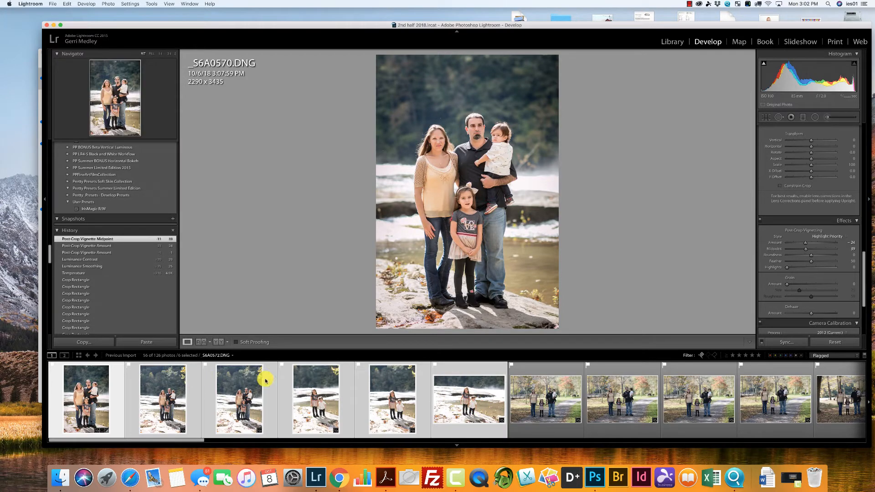
pyautogui.click(788, 342)
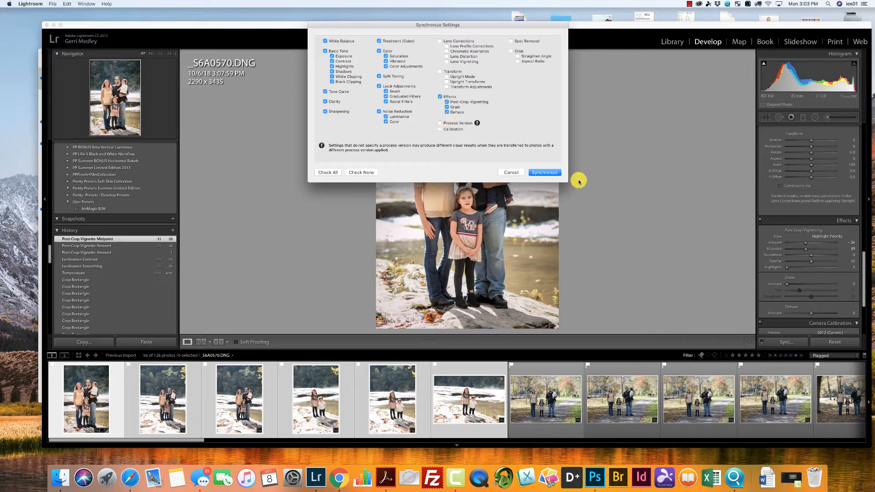
pyautogui.click(557, 173)
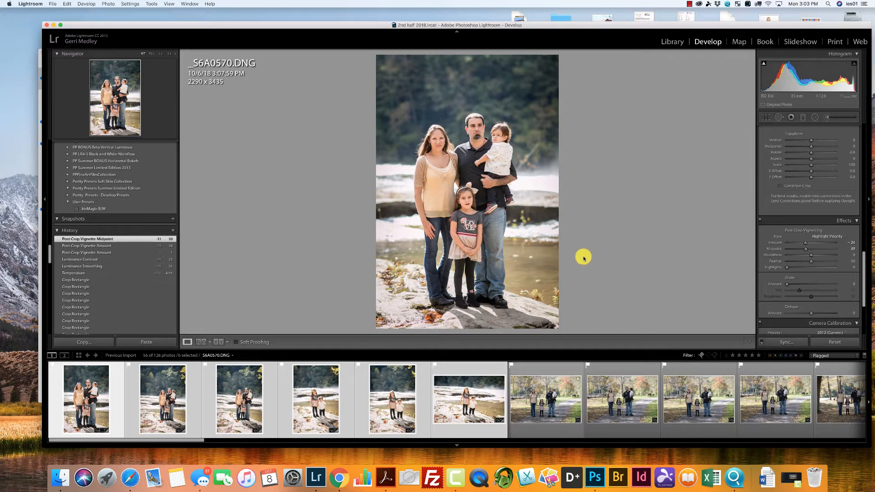
pyautogui.click(66, 3)
pyautogui.click(88, 59)
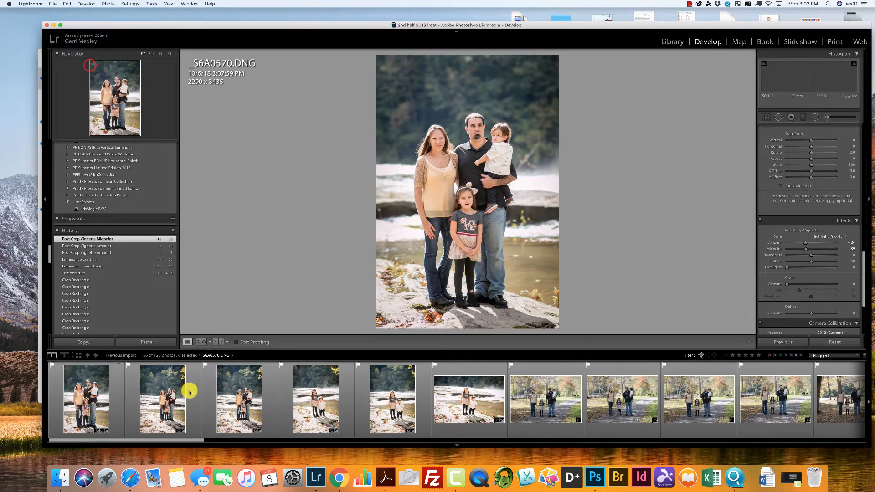
# Crop the second river photo around the family to about 2493 x 3740 pixels.
pyautogui.click(189, 392)
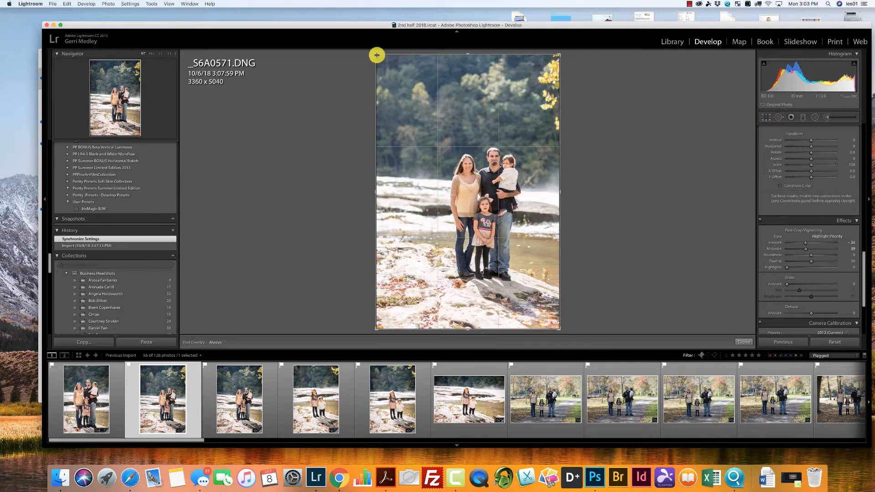
pyautogui.moveTo(388, 68); pyautogui.dragTo(399, 89)
pyautogui.moveTo(456, 159); pyautogui.dragTo(452, 189)
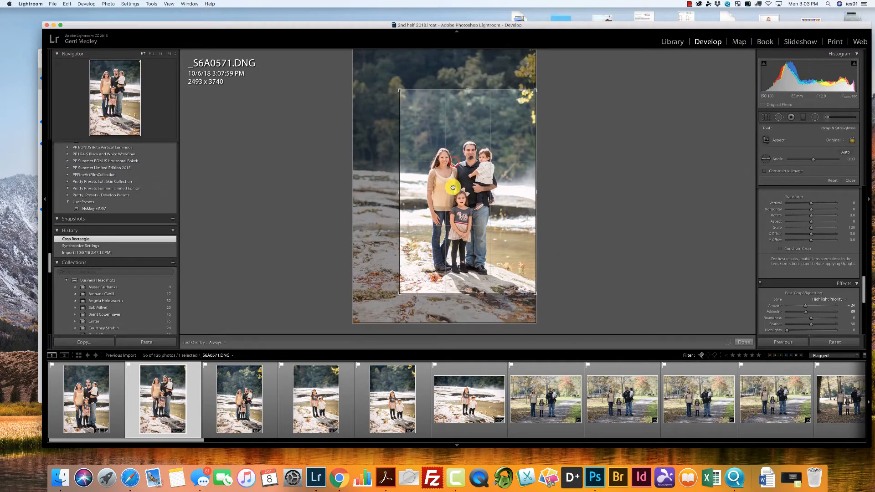
# Crop the third river photo around the family to about 2447 x 3671 pixels and rotate it slightly to straighten it.
pyautogui.click(232, 387)
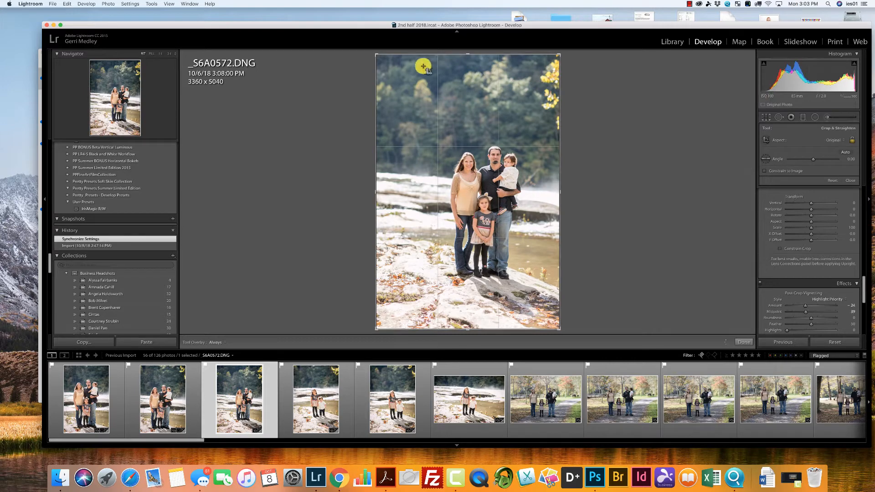
pyautogui.moveTo(376, 53); pyautogui.dragTo(401, 84)
pyautogui.moveTo(474, 193); pyautogui.dragTo(472, 226)
pyautogui.moveTo(639, 213); pyautogui.dragTo(523, 205)
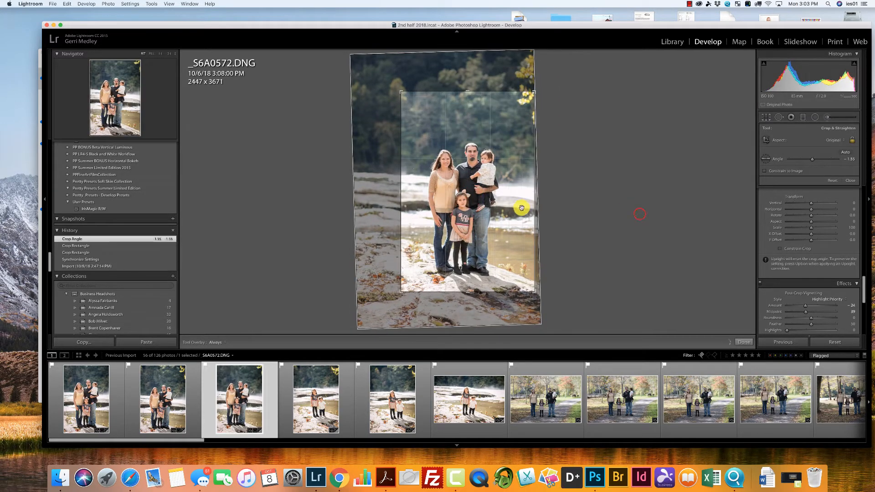
pyautogui.click(502, 208)
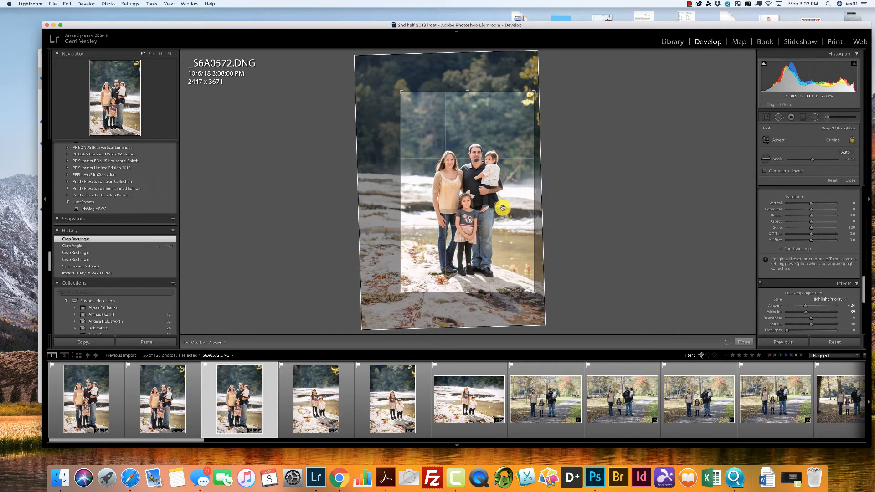
# Crop the fourth river photo more tightly around the two children, reposition them in the frame, and apply the crop.
pyautogui.click(307, 383)
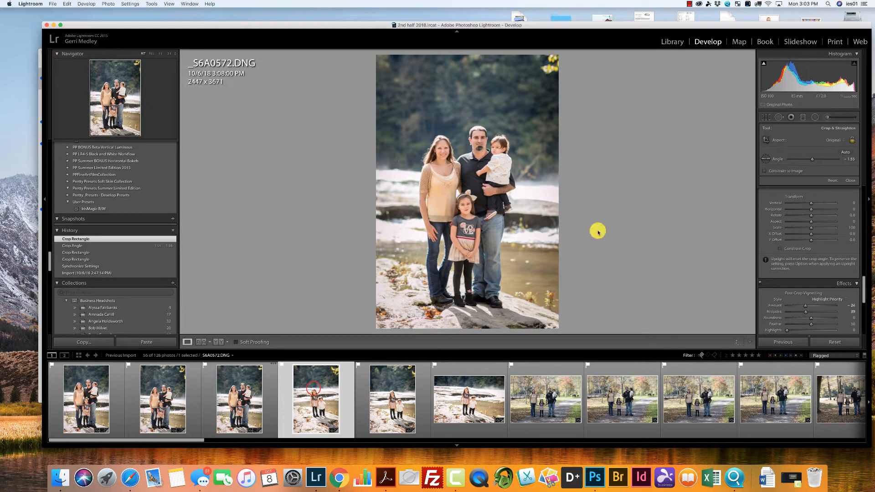
pyautogui.click(766, 117)
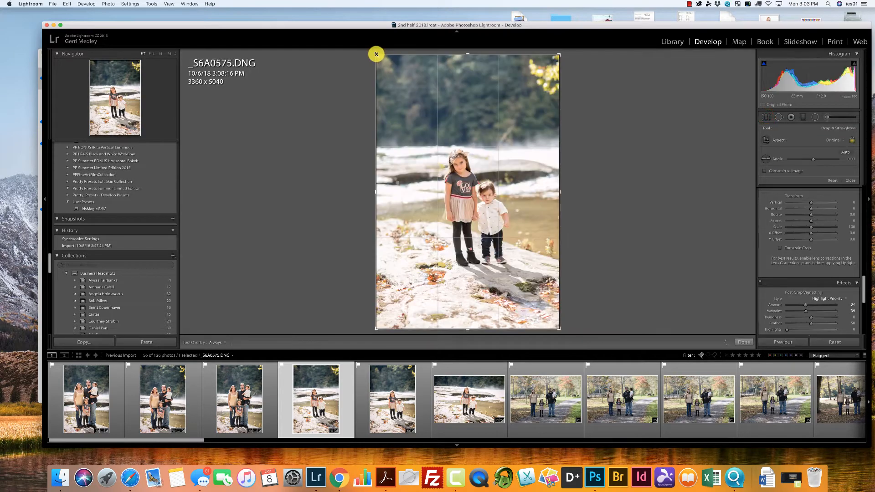
pyautogui.moveTo(376, 54); pyautogui.dragTo(409, 95)
pyautogui.moveTo(449, 142); pyautogui.dragTo(473, 190)
pyautogui.moveTo(581, 185); pyautogui.dragTo(583, 191)
pyautogui.moveTo(500, 194); pyautogui.dragTo(500, 191)
pyautogui.press('Return')
# Crop the fifth river photo more tightly around the two children and reposition them within the frame.
pyautogui.click(388, 403)
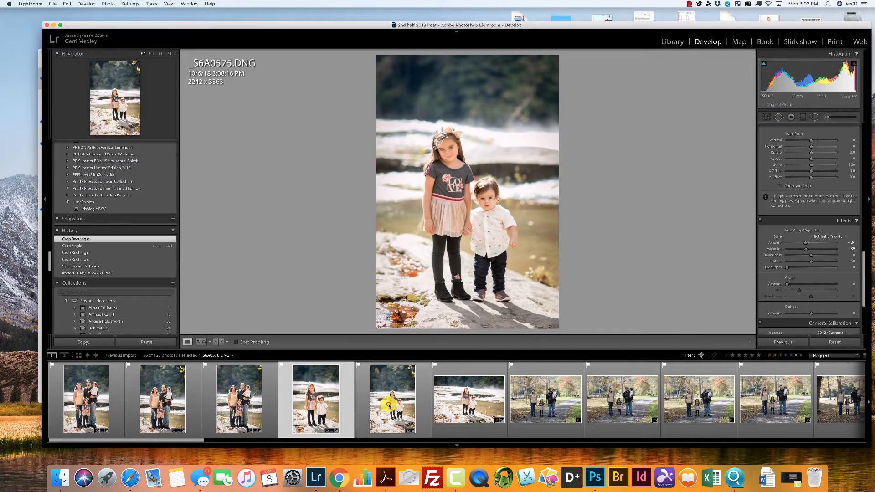
pyautogui.click(770, 118)
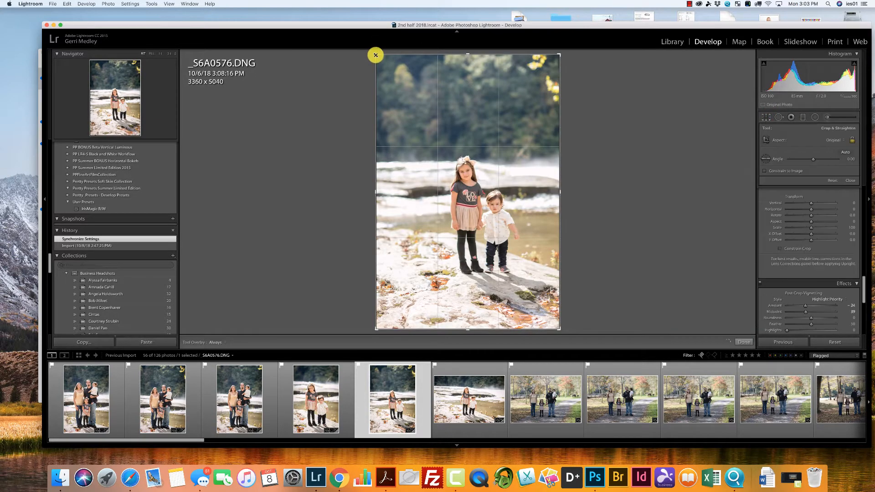
pyautogui.moveTo(375, 55); pyautogui.dragTo(400, 80)
pyautogui.moveTo(453, 156); pyautogui.dragTo(464, 186)
# Crop the horizontal sixth river photo around the children to about 3814 x 2543 pixels and rotate it slightly to straighten it.
pyautogui.click(457, 403)
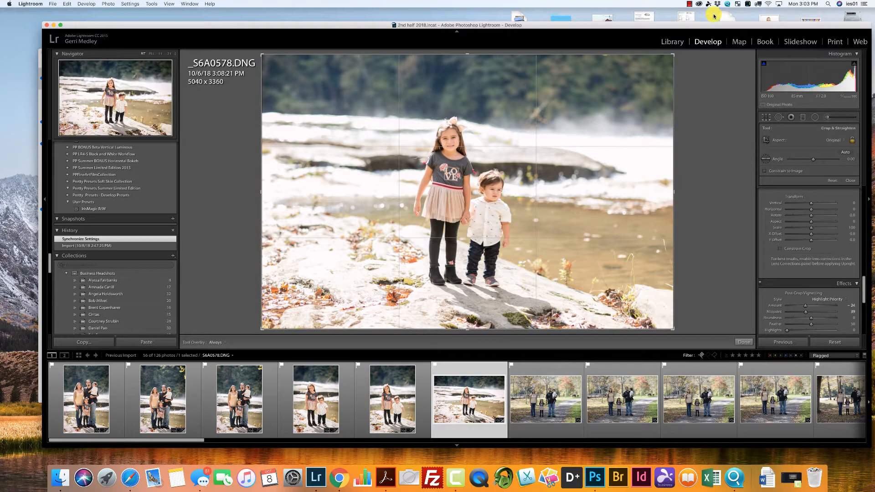
pyautogui.moveTo(673, 49); pyautogui.dragTo(623, 87)
pyautogui.moveTo(496, 176)
pyautogui.mouseDown()
pyautogui.moveTo(488, 197)
pyautogui.moveTo(493, 168)
pyautogui.moveTo(492, 184)
pyautogui.mouseUp()
pyautogui.press('Return')
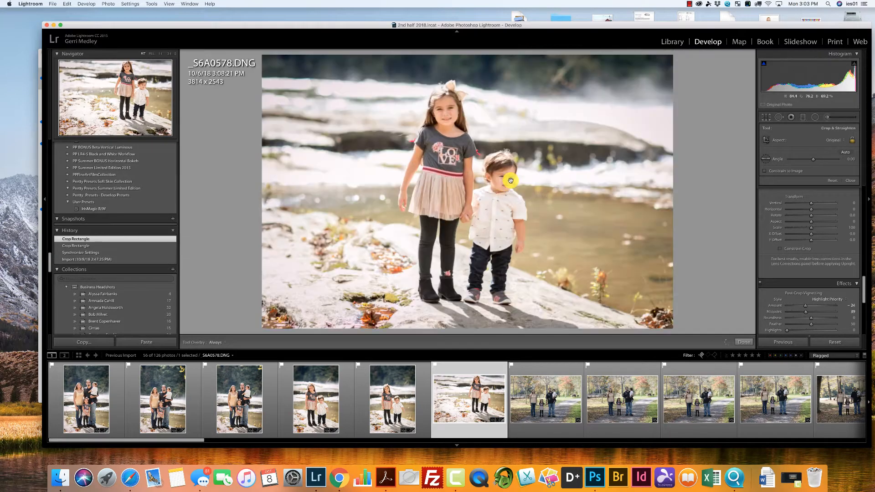
pyautogui.click(764, 118)
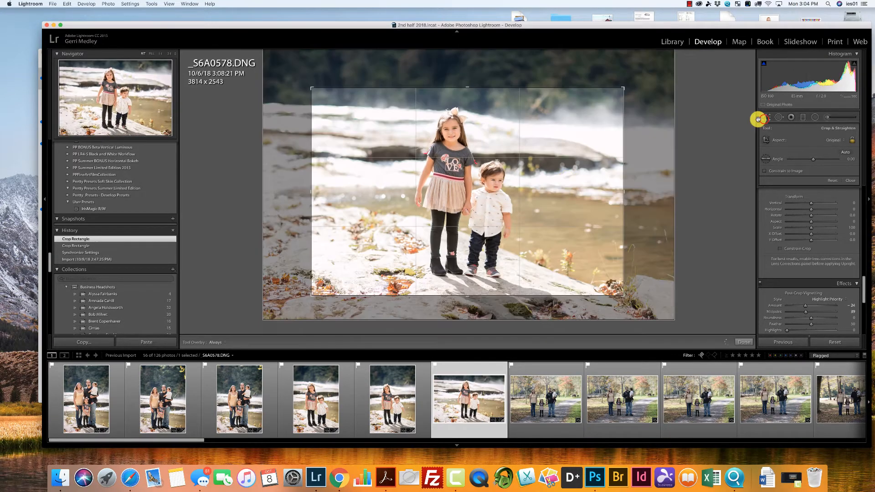
pyautogui.moveTo(642, 180); pyautogui.dragTo(638, 173)
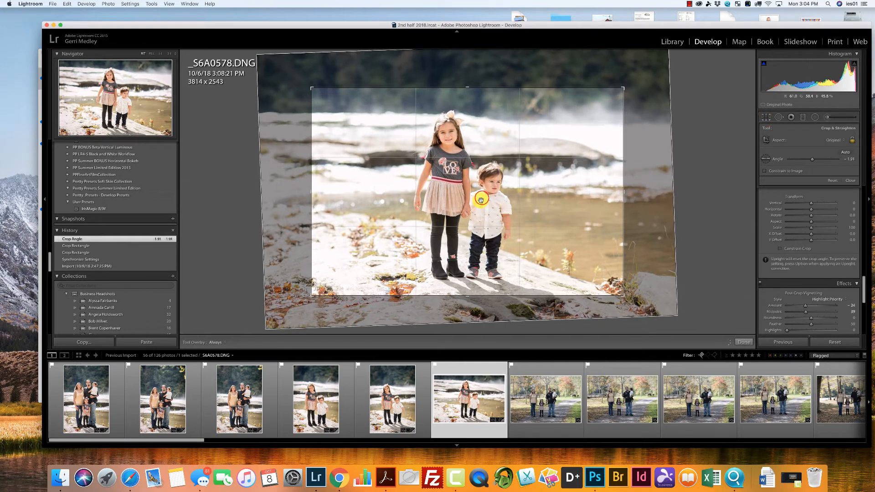
pyautogui.press('Return')
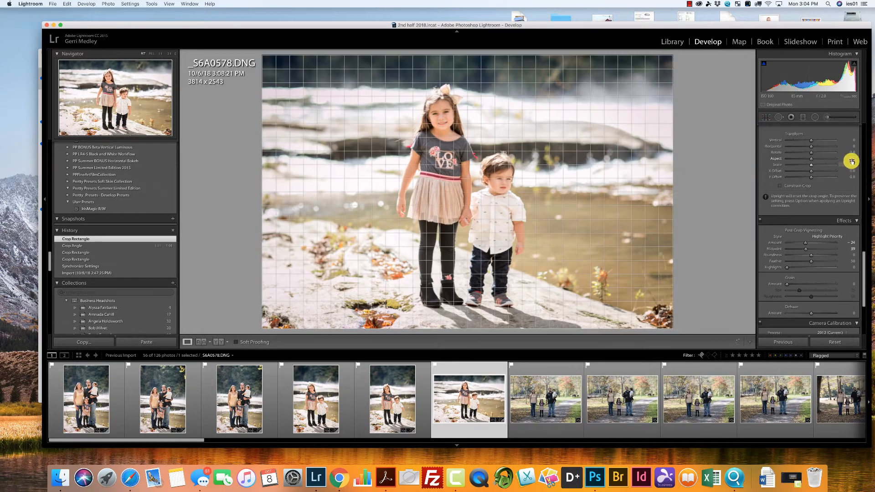
# Lower the sixth photo's Exposure to +0.15 and strengthen its post-crop vignette to Amount -34 with Midpoint 33.
pyautogui.moveTo(862, 256); pyautogui.dragTo(854, 203)
pyautogui.scroll(10, 852, 201)
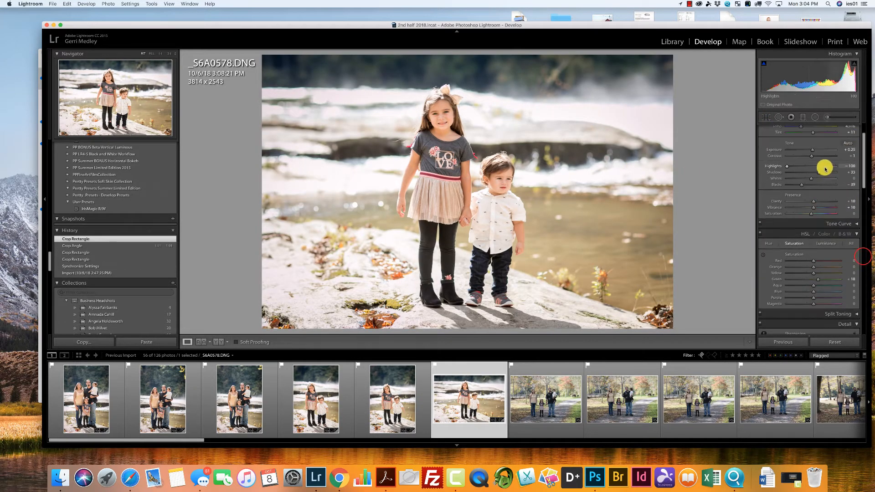
pyautogui.moveTo(811, 150); pyautogui.dragTo(811, 151)
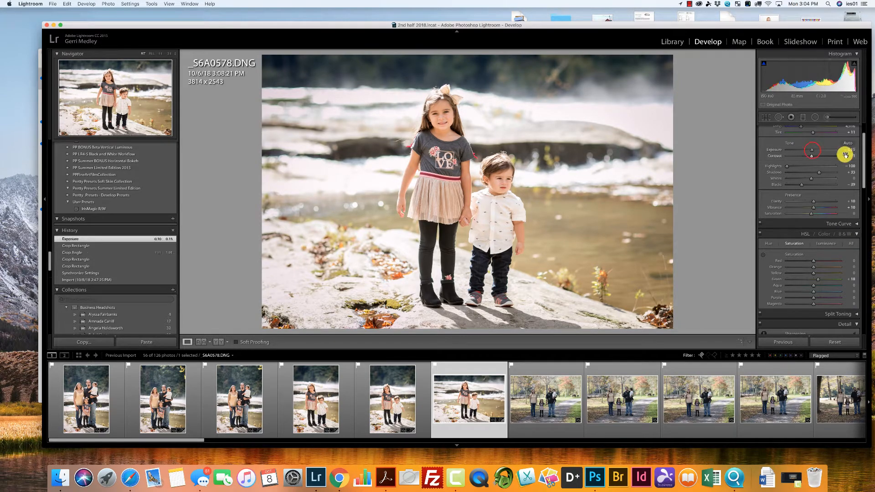
pyautogui.moveTo(864, 167); pyautogui.dragTo(871, 285)
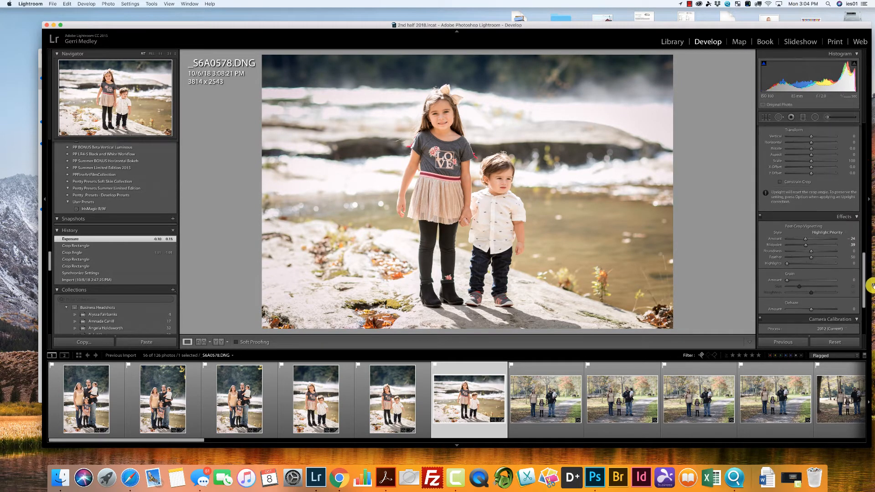
pyautogui.moveTo(801, 242); pyautogui.dragTo(796, 237)
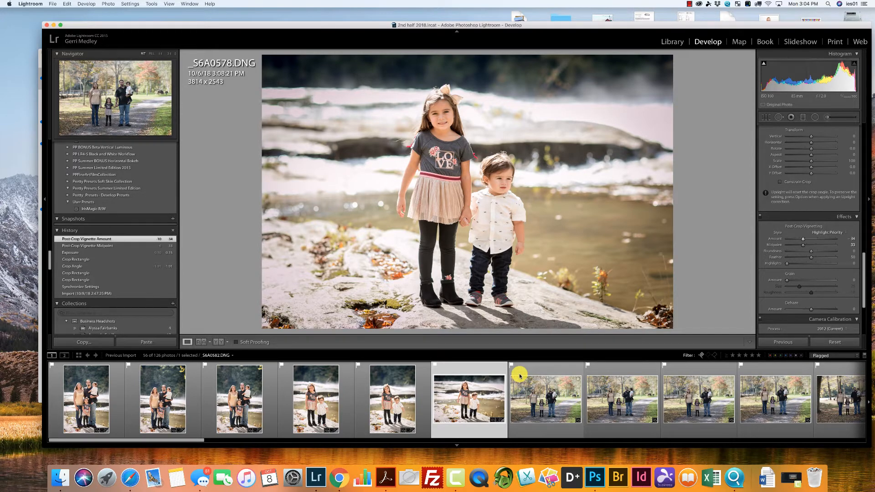
# Try Auto Tone on the first park path photo, reset its settings, and set Exposure to +0.60 and Contrast to +30.
pyautogui.click(552, 411)
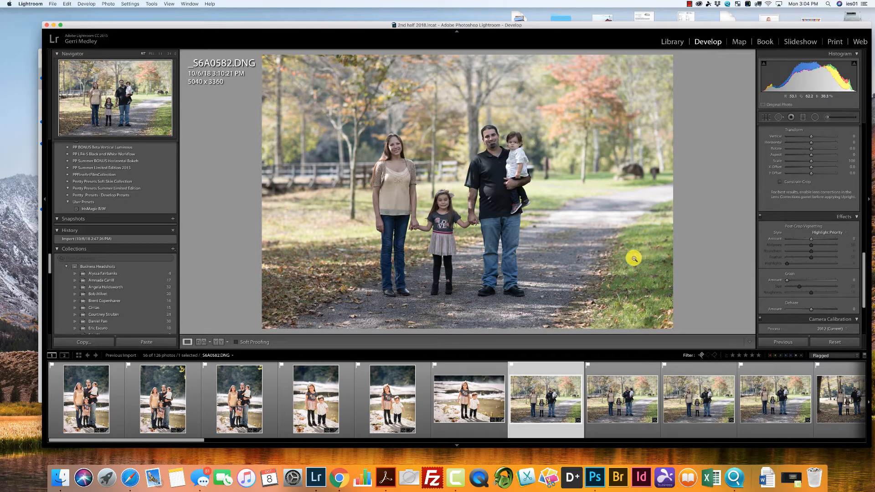
pyautogui.moveTo(863, 262); pyautogui.dragTo(851, 111)
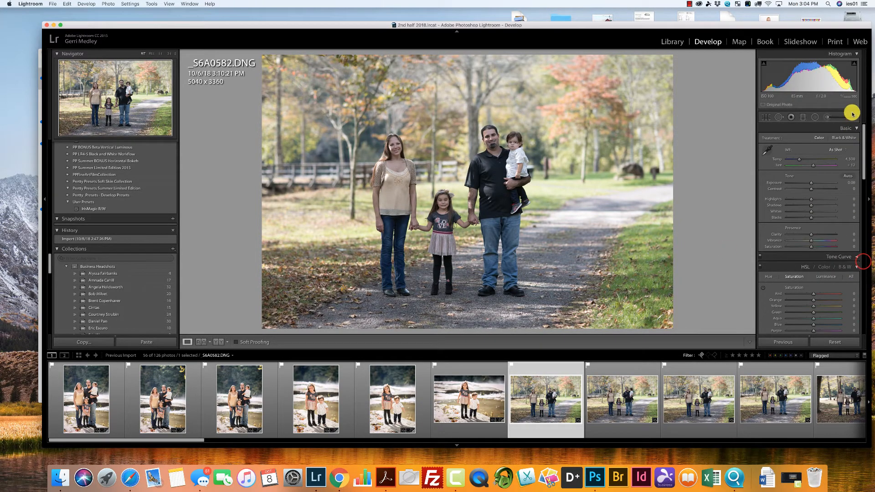
pyautogui.click(847, 176)
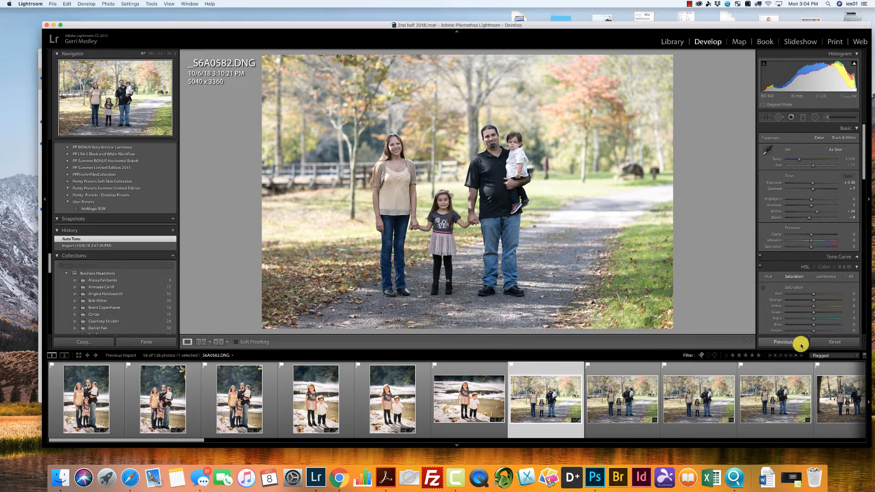
pyautogui.click(835, 341)
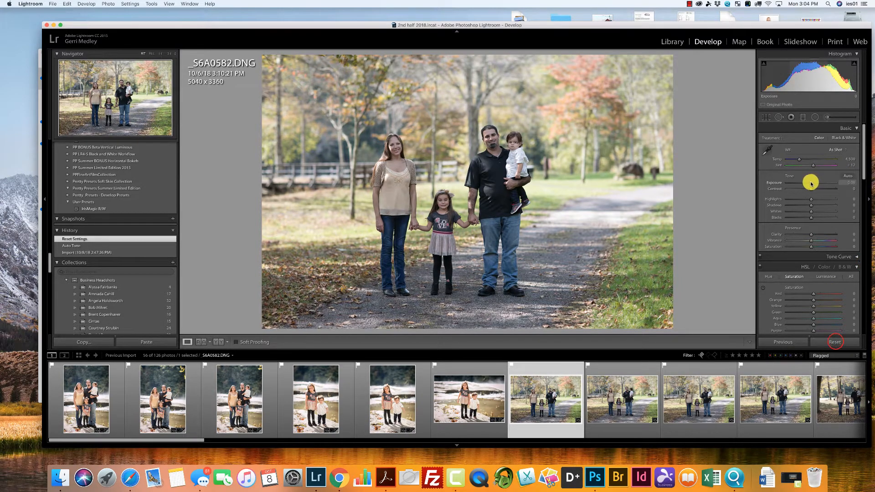
pyautogui.moveTo(812, 183); pyautogui.dragTo(818, 191)
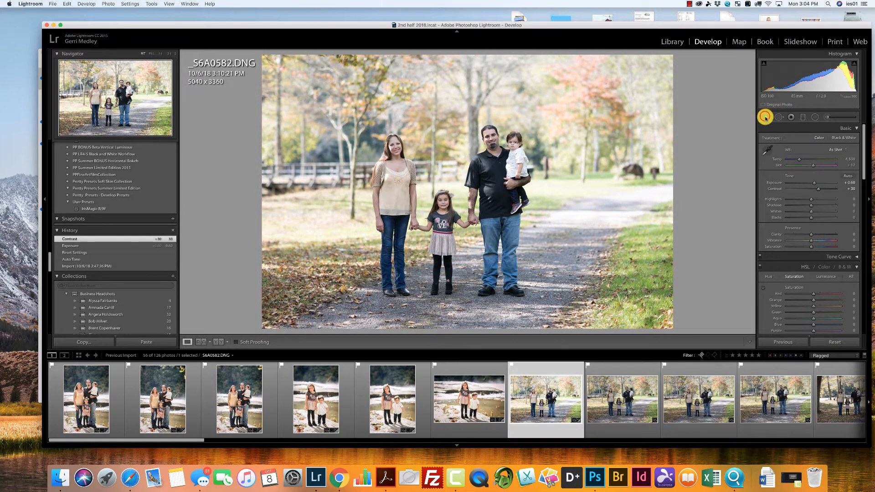
# Crop the first park path photo around the family to about 4102 x 2735 pixels and apply the crop.
pyautogui.click(765, 117)
pyautogui.moveTo(671, 57); pyautogui.dragTo(599, 127)
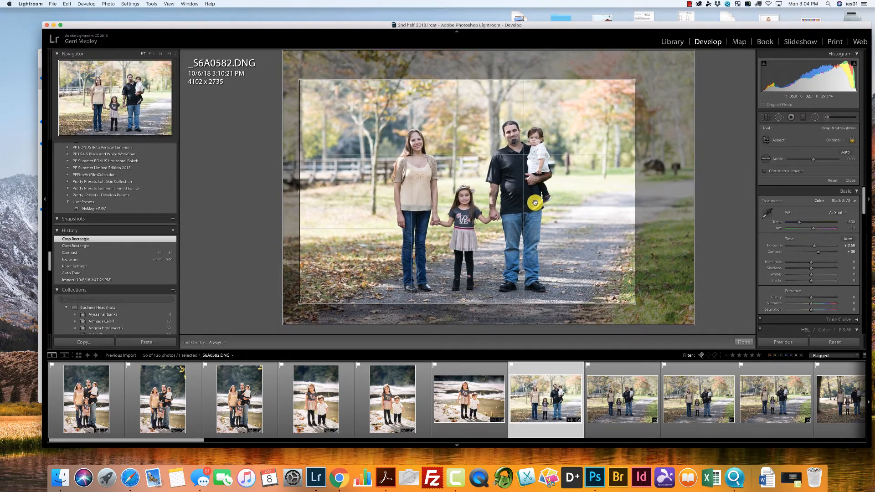
pyautogui.press('Return')
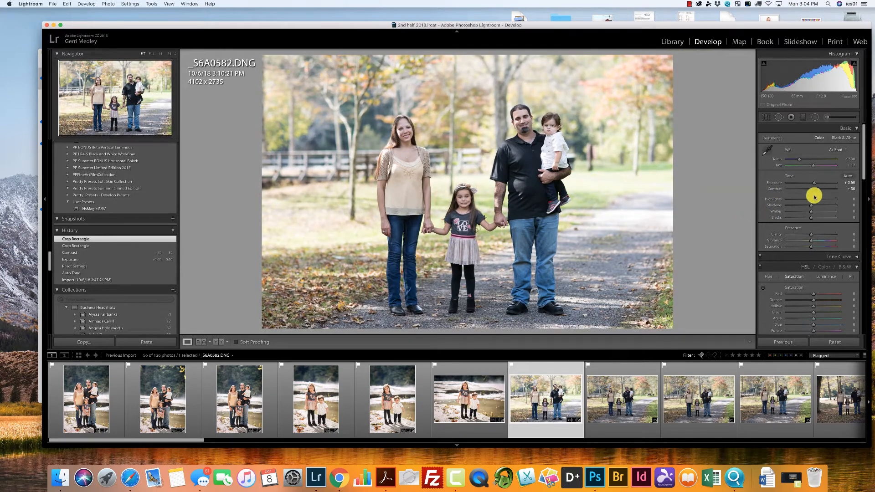
# Set both Clarity and Vibrance to +10 for the park path photo.
pyautogui.write('10')
pyautogui.press('Return')
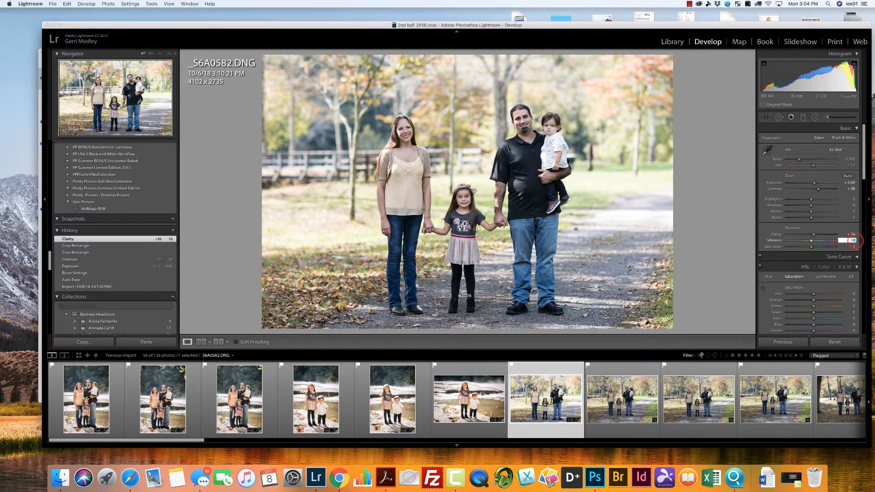
pyautogui.click(852, 240)
pyautogui.write('10')
pyautogui.press('Return')
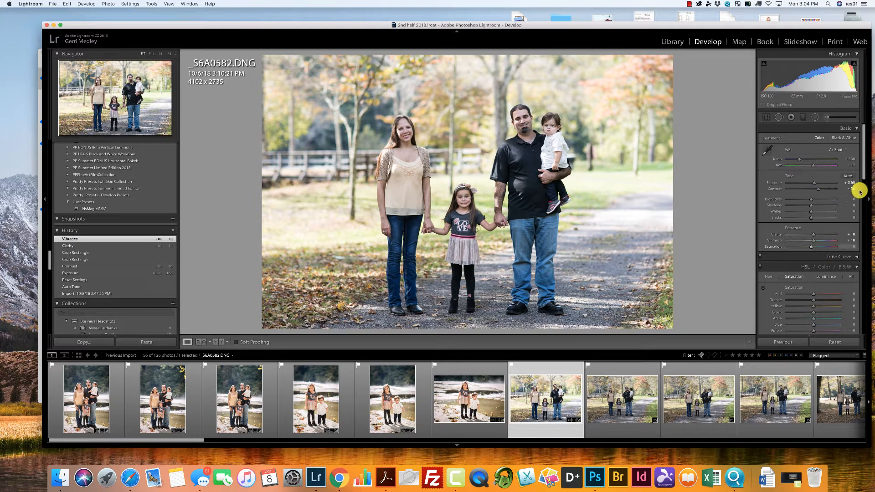
# Add luminance noise reduction with its Contrast at 36, and warm the white balance temperature to 4,829.
pyautogui.moveTo(864, 169); pyautogui.dragTo(857, 140)
pyautogui.click(800, 209)
pyautogui.click(804, 221)
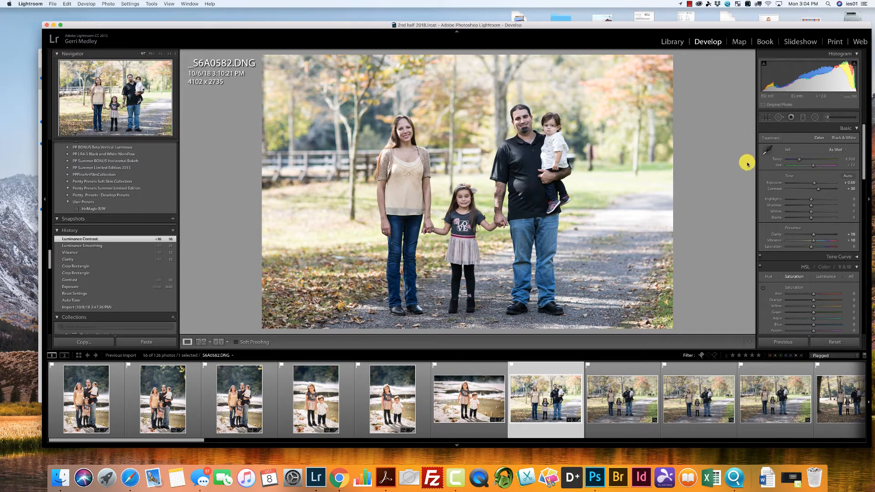
pyautogui.moveTo(798, 160); pyautogui.dragTo(800, 161)
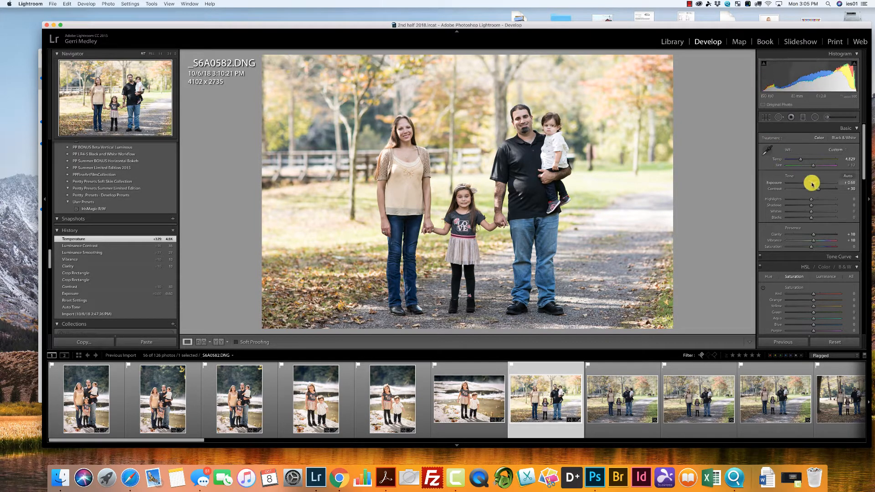
# Test the park photo's Exposure at +2.55 and +0.20, and settle on +0.40 with slightly darker Shadows.
pyautogui.moveTo(815, 183); pyautogui.dragTo(824, 183)
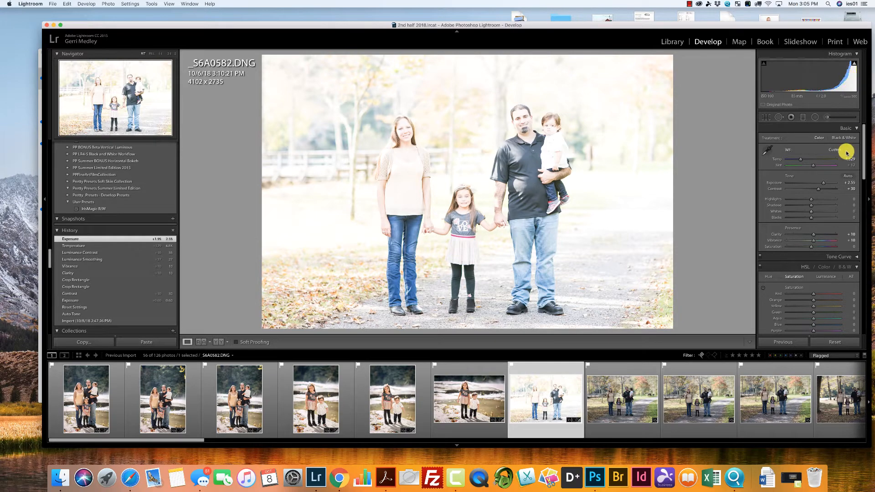
pyautogui.moveTo(822, 182)
pyautogui.mouseDown()
pyautogui.moveTo(794, 183)
pyautogui.moveTo(812, 183)
pyautogui.mouseUp()
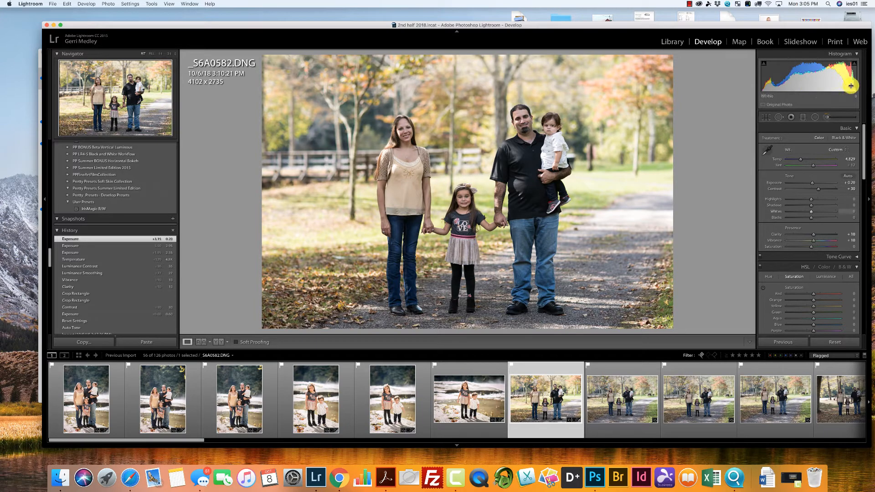
pyautogui.moveTo(815, 185); pyautogui.dragTo(810, 205)
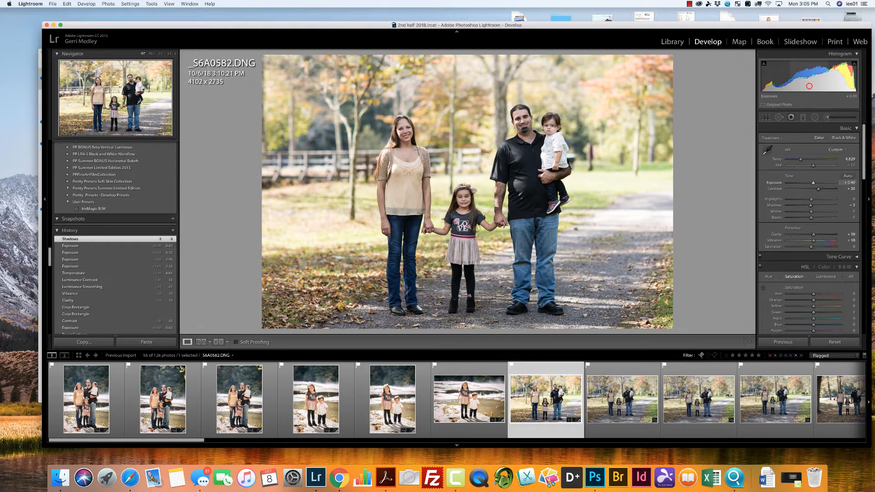
pyautogui.moveTo(809, 86); pyautogui.dragTo(808, 83)
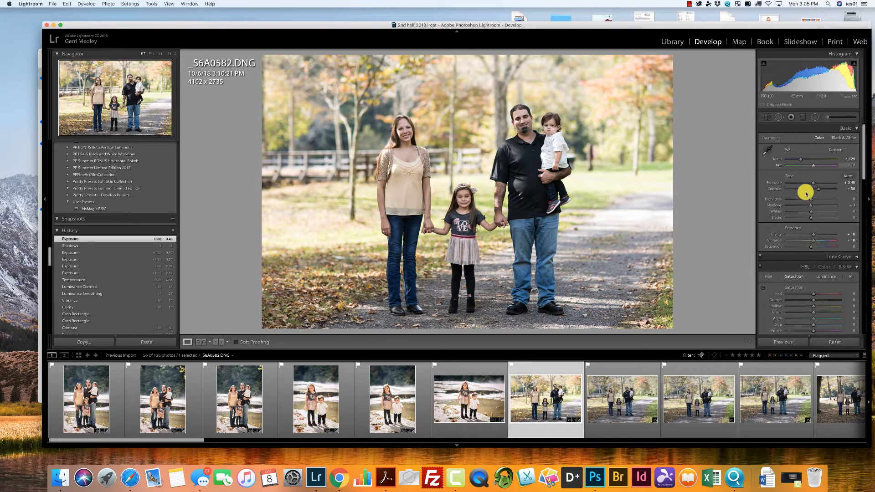
# Reduce the park photo's Contrast to +10 and add a dark post-crop vignette with Amount -17.
pyautogui.moveTo(815, 189); pyautogui.dragTo(812, 190)
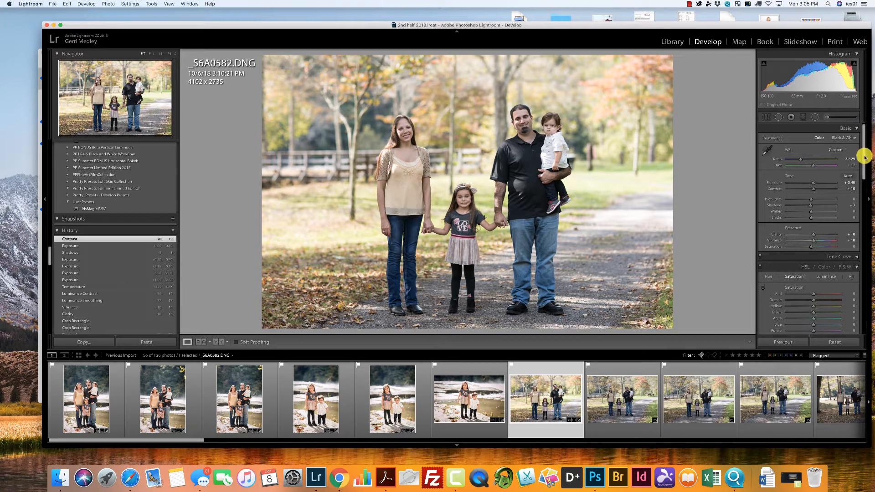
pyautogui.moveTo(864, 156); pyautogui.dragTo(863, 297)
pyautogui.moveTo(810, 205); pyautogui.dragTo(806, 205)
# Raise the park photo's green saturation to +20 and increase its yellow saturation.
pyautogui.moveTo(864, 276); pyautogui.dragTo(860, 92)
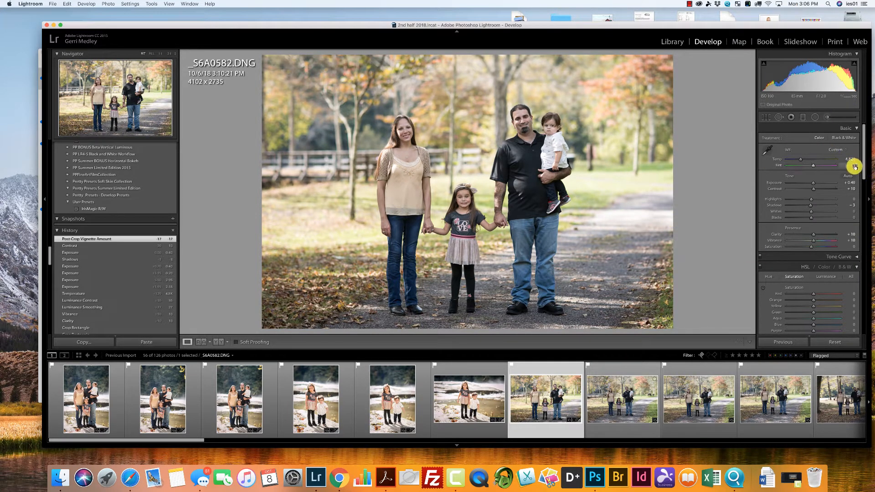
pyautogui.click(863, 175)
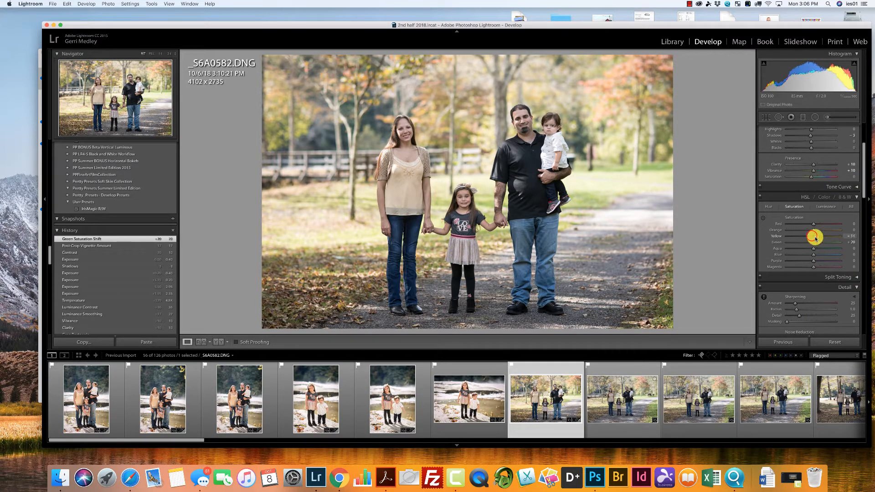
pyautogui.moveTo(814, 237); pyautogui.dragTo(815, 237)
pyautogui.click(189, 442)
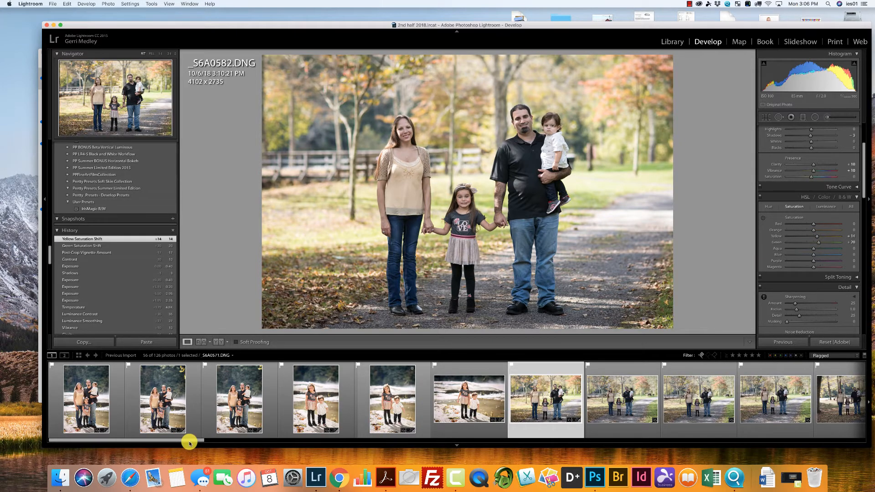
# Synchronize the edited park photo's develop settings to the following park photos through _S6A0607.DNG, leaving crop excluded.
pyautogui.moveTo(189, 443); pyautogui.dragTo(368, 442)
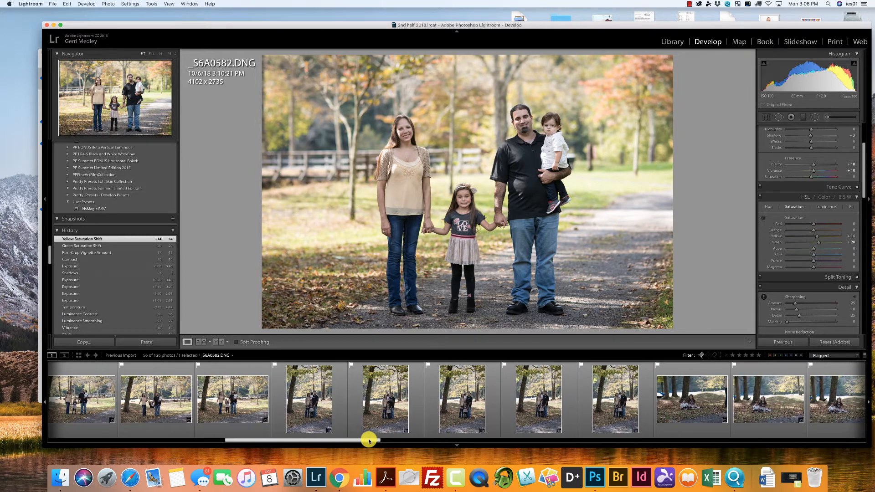
pyautogui.keyDown('shift'); pyautogui.click(608, 395); pyautogui.keyUp('shift')
pyautogui.click(787, 341)
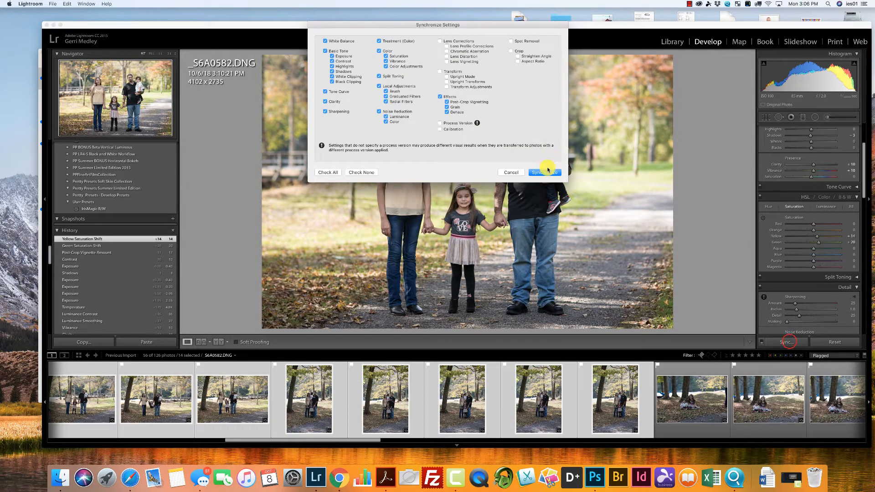
pyautogui.click(546, 172)
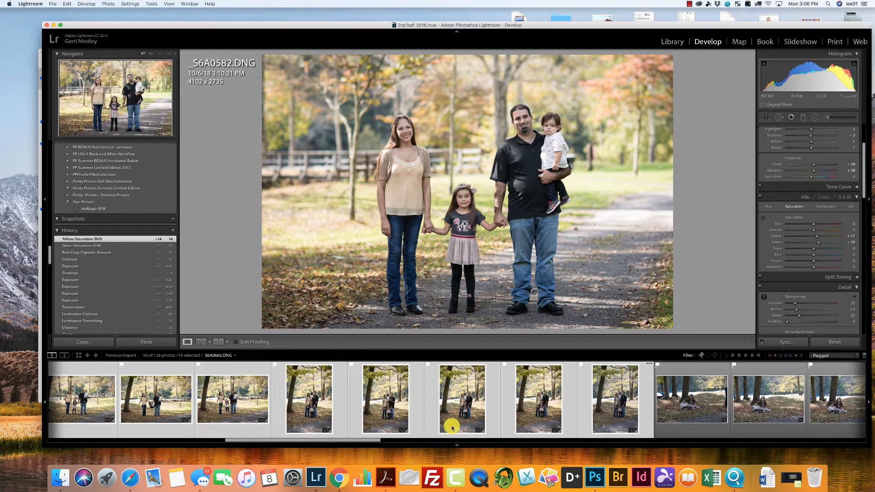
# Open _S6A0584.DNG, enable Constrain Crop and apply Auto upright perspective correction.
pyautogui.moveTo(367, 439); pyautogui.dragTo(235, 430)
pyautogui.click(213, 391)
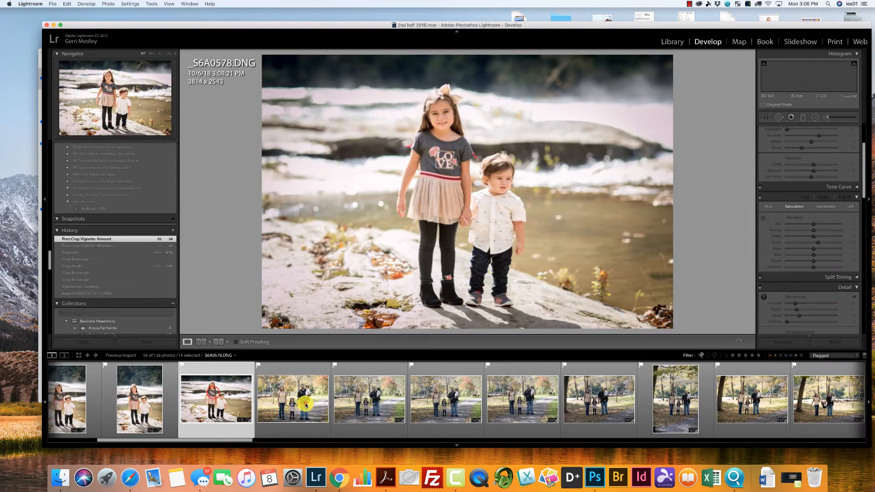
pyautogui.click(305, 404)
pyautogui.click(360, 393)
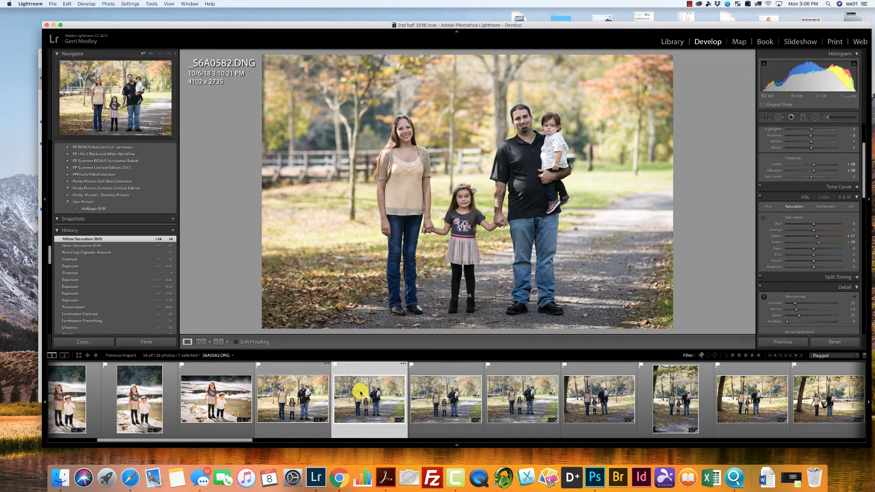
pyautogui.press('Right')
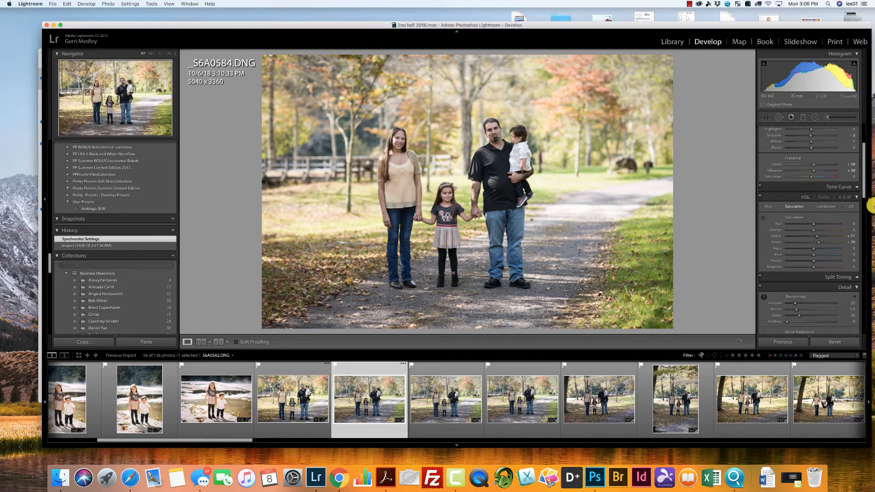
pyautogui.moveTo(862, 185); pyautogui.dragTo(868, 271)
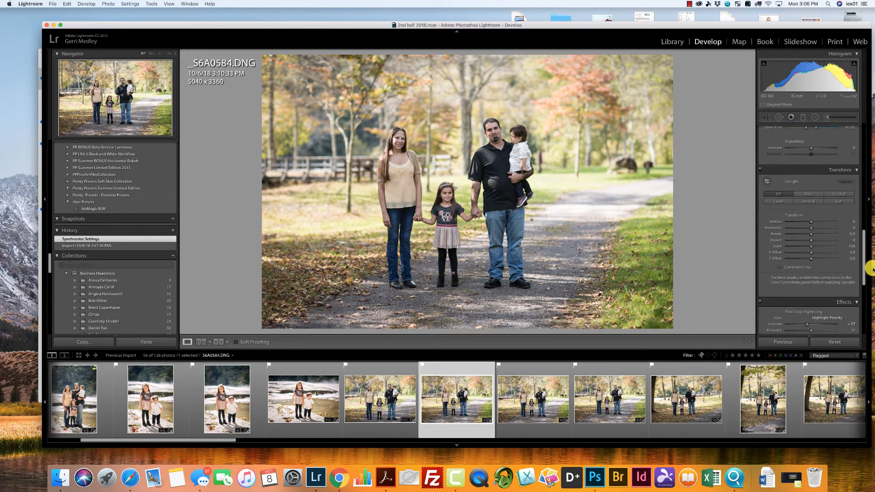
pyautogui.click(780, 268)
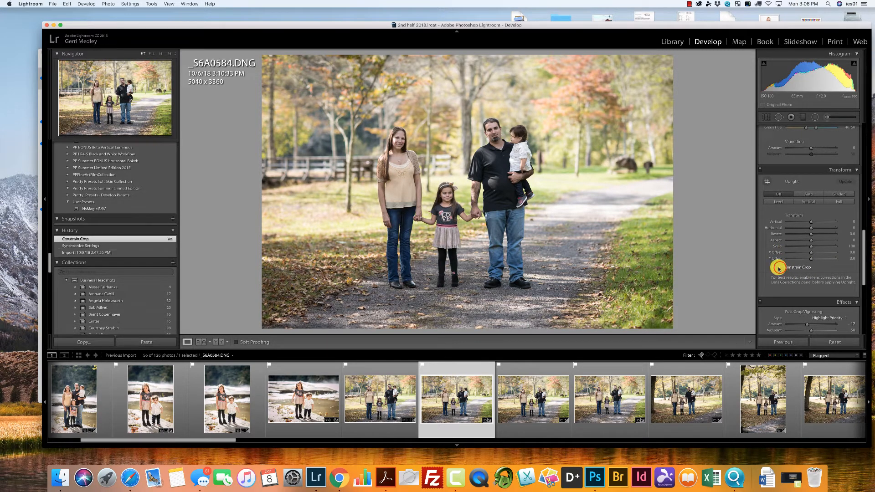
pyautogui.click(809, 195)
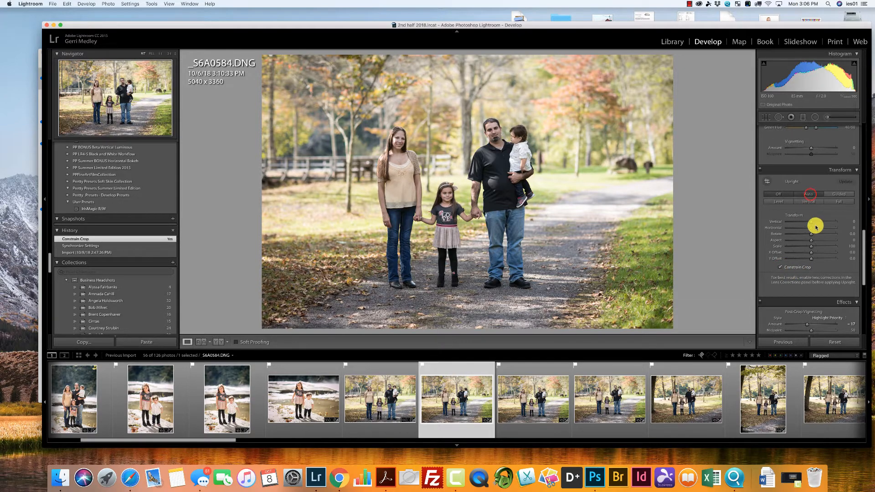
# Crop _S6A0584.DNG to about 4268 x 2845 and reposition the frame around the family.
pyautogui.click(764, 118)
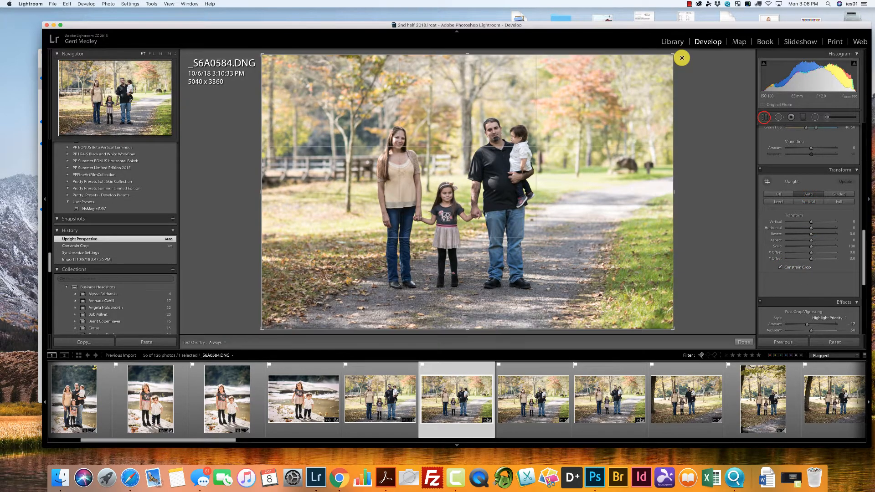
pyautogui.moveTo(672, 55); pyautogui.dragTo(647, 76)
pyautogui.moveTo(551, 161); pyautogui.dragTo(546, 188)
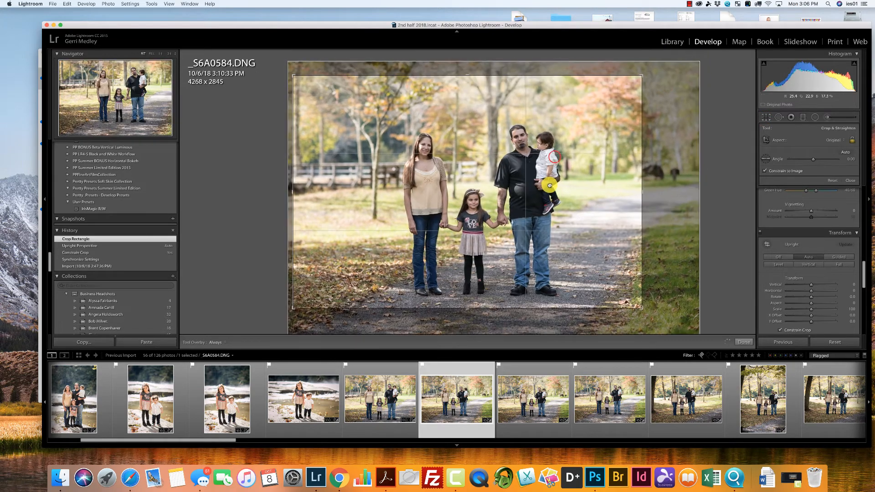
# Crop _S6A0585.DNG to about 4302 x 2868 around the family, and crop _S6A0587.DNG closer in the same way.
pyautogui.click(526, 399)
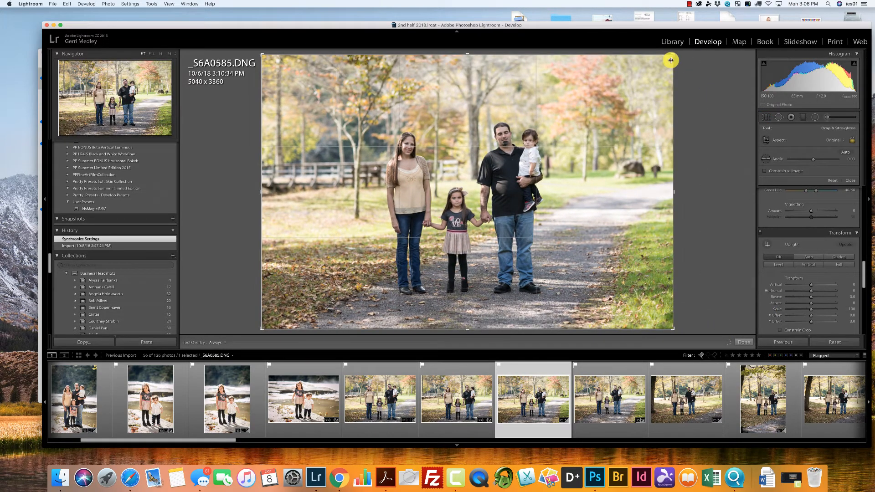
pyautogui.moveTo(672, 54); pyautogui.dragTo(613, 95)
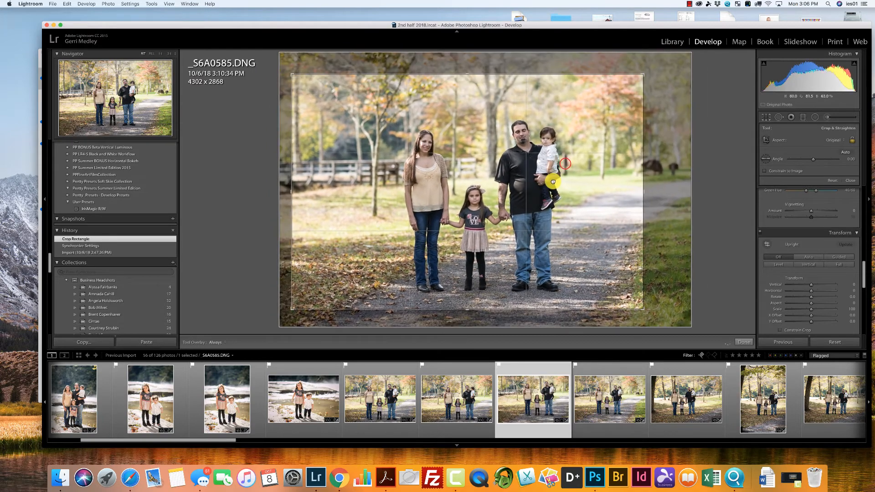
pyautogui.click(614, 397)
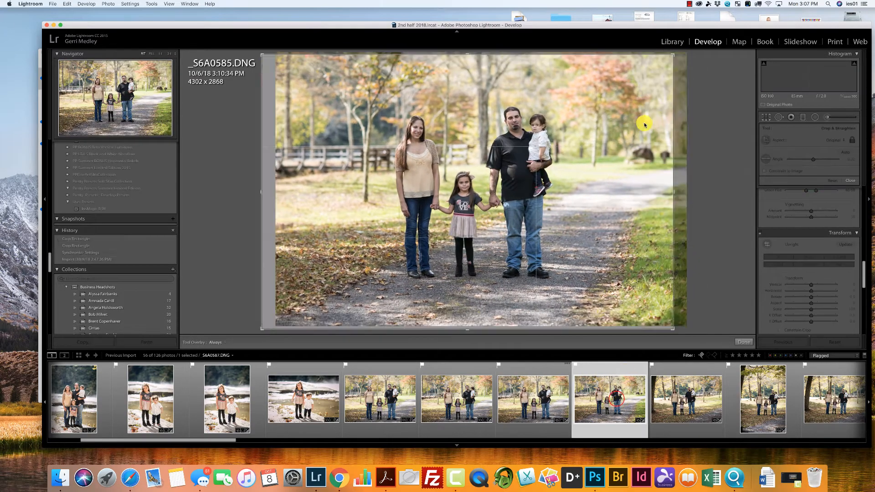
pyautogui.moveTo(673, 54); pyautogui.dragTo(564, 147)
# Crop _S6A0590.DNG to about 4186 x 2791 around the family and straighten it slightly.
pyautogui.click(679, 396)
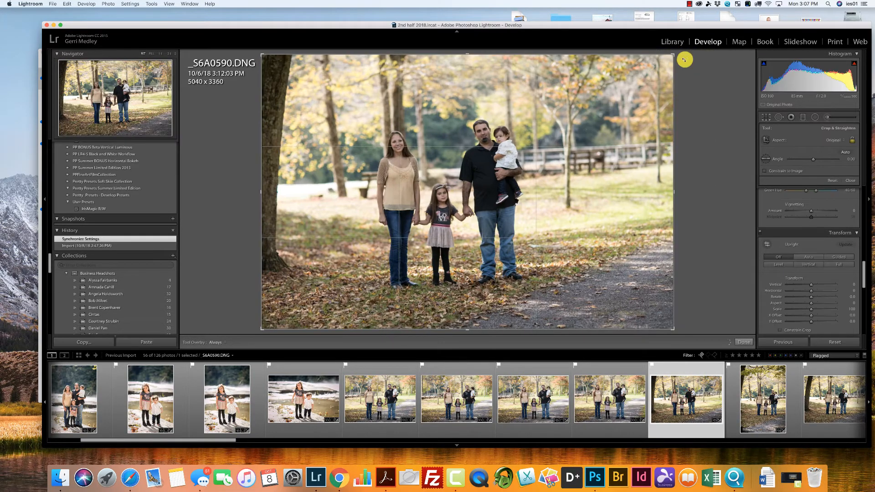
pyautogui.moveTo(642, 76); pyautogui.dragTo(641, 78)
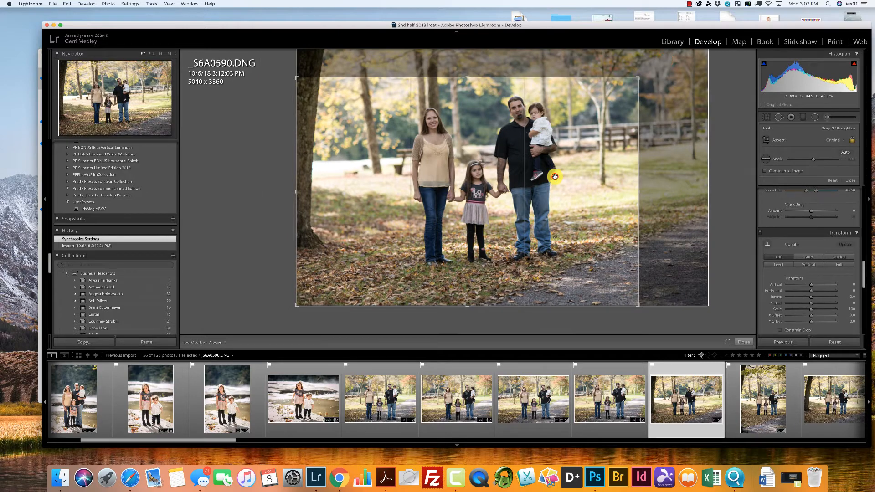
pyautogui.moveTo(555, 177); pyautogui.dragTo(545, 197)
pyautogui.moveTo(695, 201); pyautogui.dragTo(699, 207)
pyautogui.press('Return')
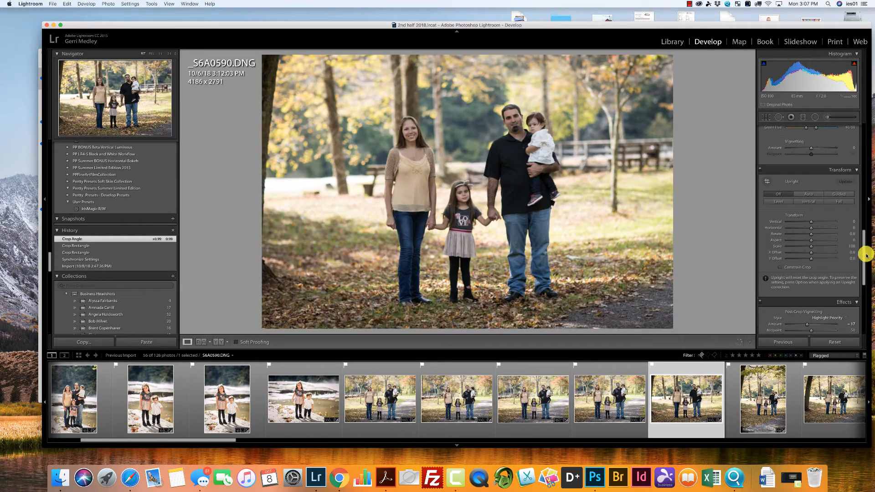
# Raise the Exposure to +0.75 on _S6A0590.DNG and to +1.00 on the vertical photo _S6A0593.DNG.
pyautogui.moveTo(862, 263); pyautogui.dragTo(852, 127)
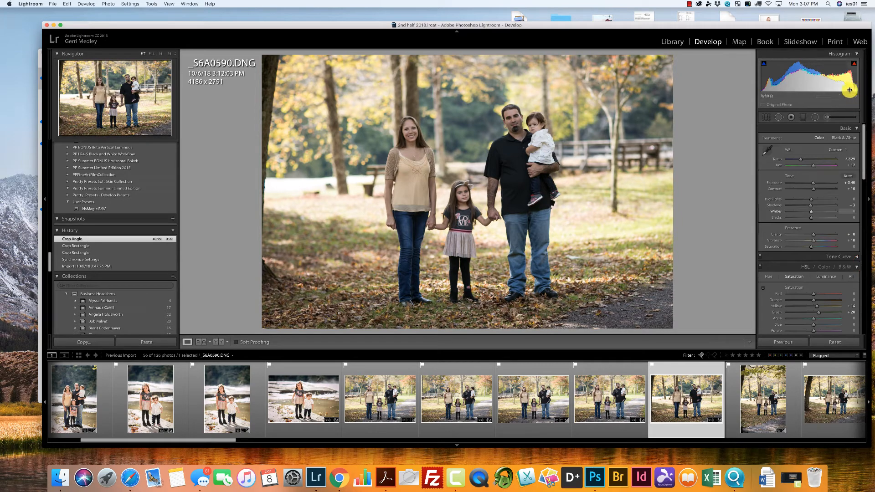
pyautogui.moveTo(815, 184); pyautogui.dragTo(815, 182)
pyautogui.click(747, 400)
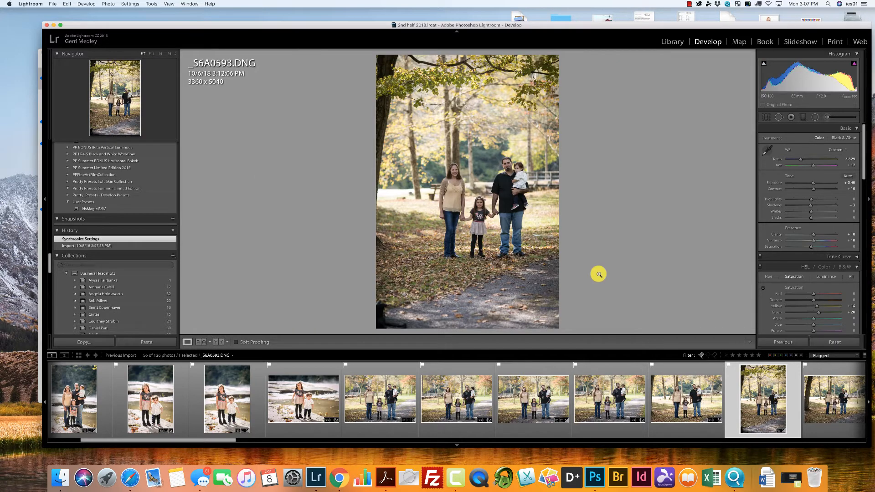
pyautogui.moveTo(814, 182); pyautogui.dragTo(816, 180)
# Crop the vertical photo _S6A0593.DNG to about 2524 x 3786 around the family and straighten it slightly.
pyautogui.press('r')
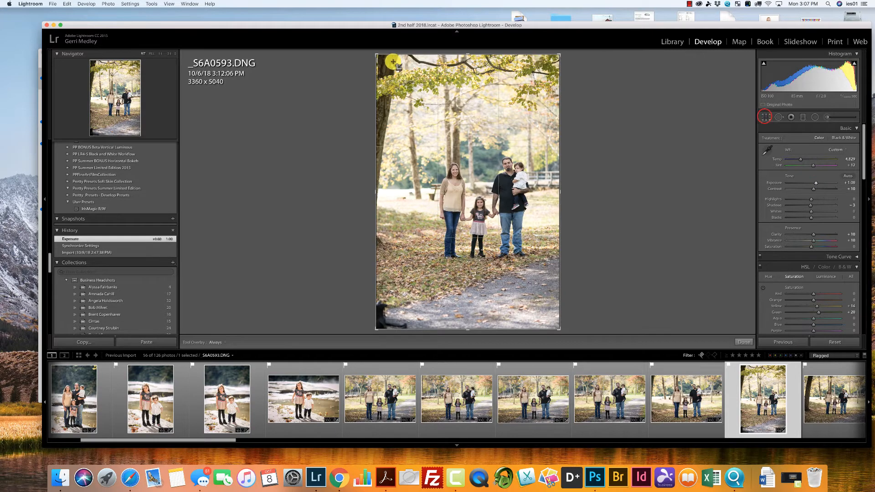
pyautogui.moveTo(375, 55); pyautogui.dragTo(399, 77)
pyautogui.moveTo(438, 133); pyautogui.dragTo(451, 173)
pyautogui.moveTo(568, 177); pyautogui.dragTo(568, 173)
pyautogui.moveTo(462, 197); pyautogui.dragTo(460, 193)
pyautogui.press('Return')
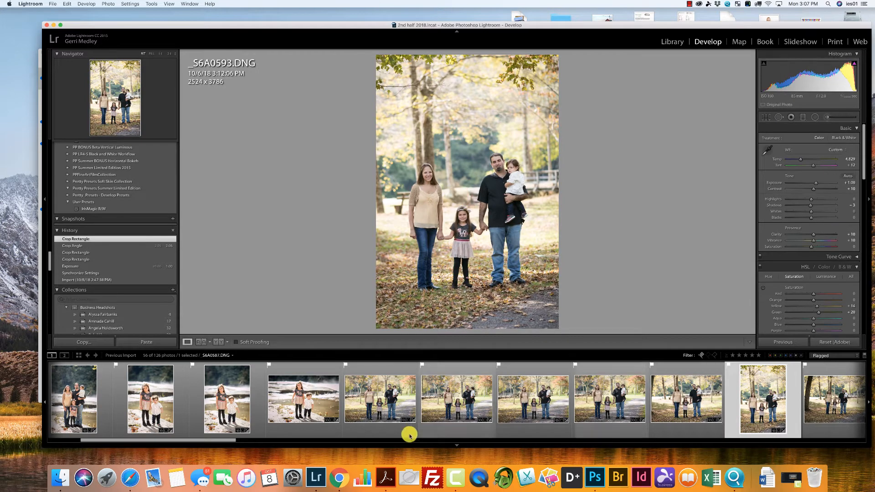
# Synchronize the develop settings of _S6A0593.DNG to the next seven park photos.
pyautogui.moveTo(228, 440); pyautogui.dragTo(325, 440)
pyautogui.keyDown('shift'); pyautogui.click(844, 413); pyautogui.keyUp('shift')
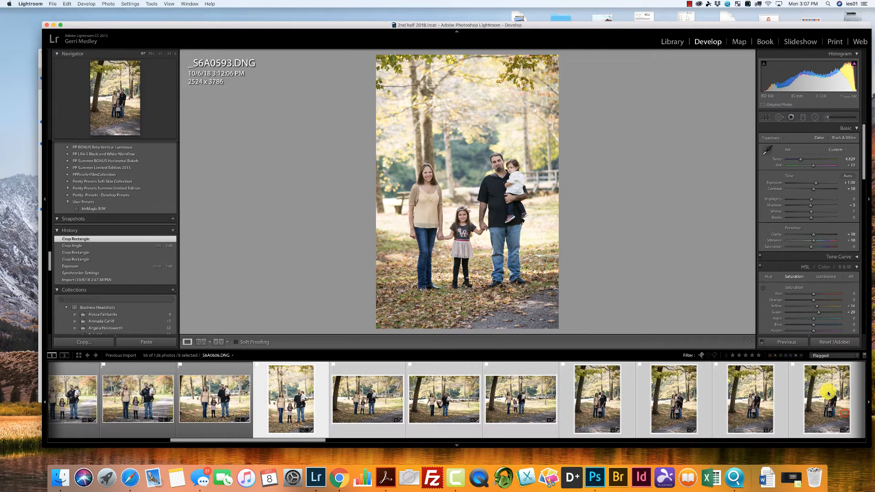
pyautogui.click(787, 342)
pyautogui.click(548, 171)
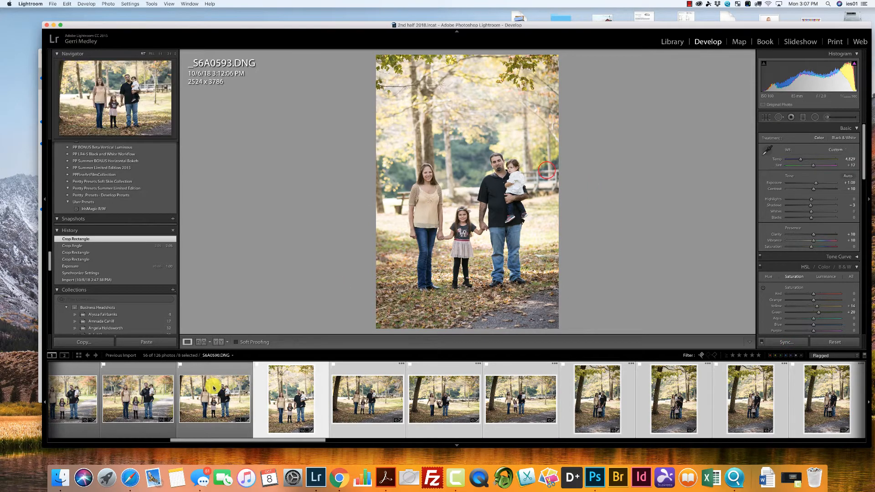
# Crop _S6A0594.DNG to about 4056 x 2704 around the family and rotate it slightly to level it.
pyautogui.click(347, 400)
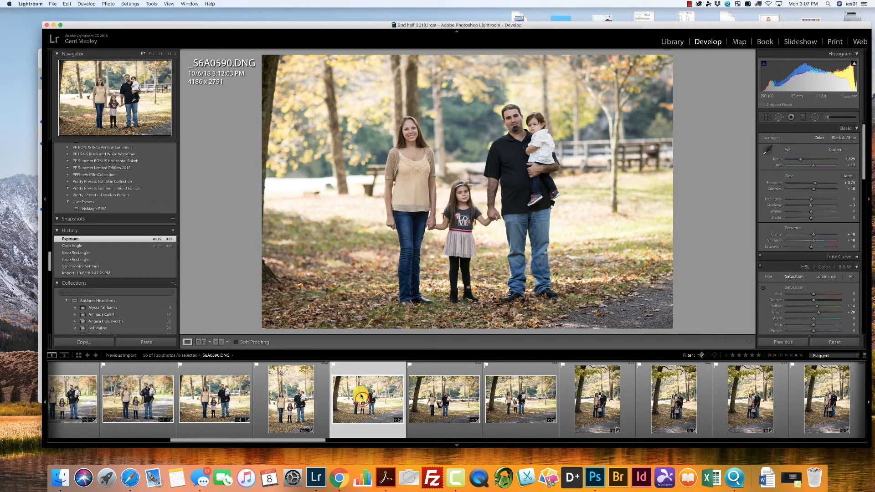
pyautogui.click(361, 398)
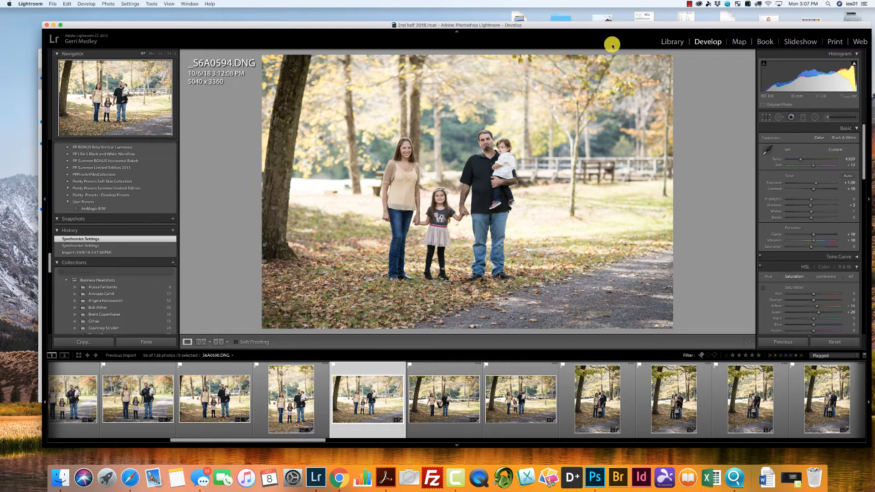
pyautogui.press('r')
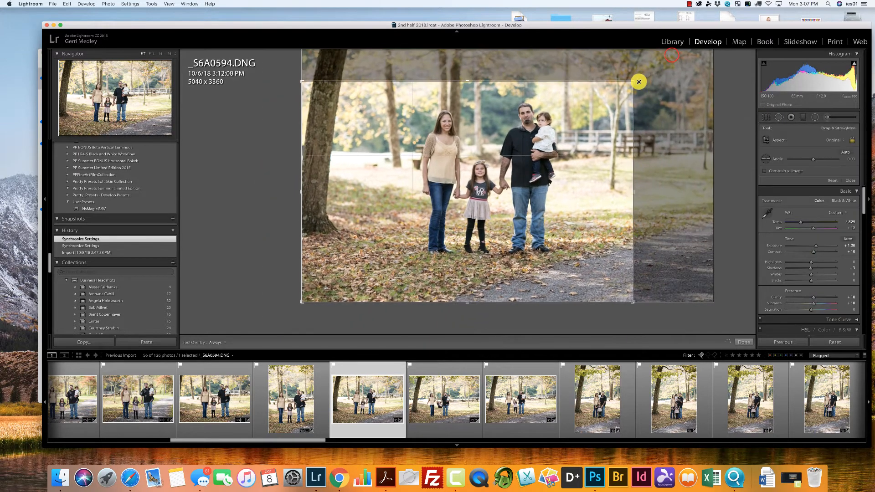
pyautogui.moveTo(514, 191); pyautogui.dragTo(496, 214)
pyautogui.moveTo(642, 214); pyautogui.dragTo(642, 212)
pyautogui.press('r')
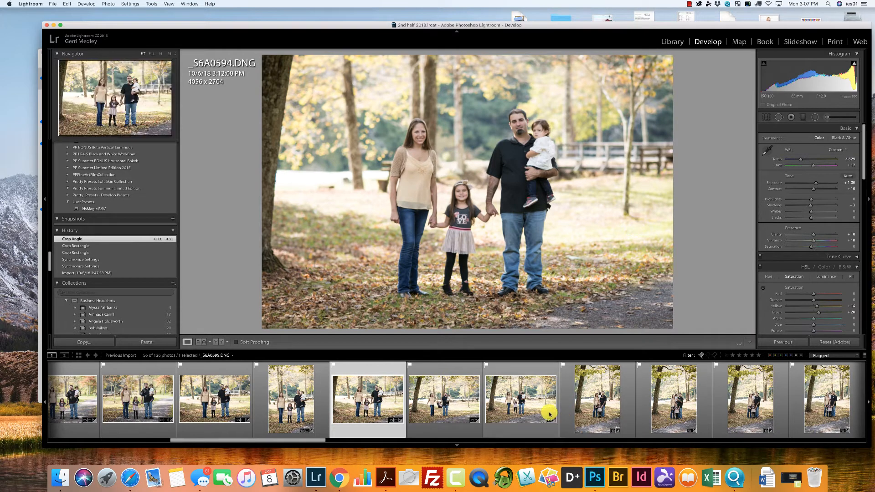
# Synchronize _S6A0594.DNG's settings to the next two photos, including Lens Corrections, Transform and Crop, and check both photos.
pyautogui.keyDown('shift'); pyautogui.click(549, 413); pyautogui.keyUp('shift')
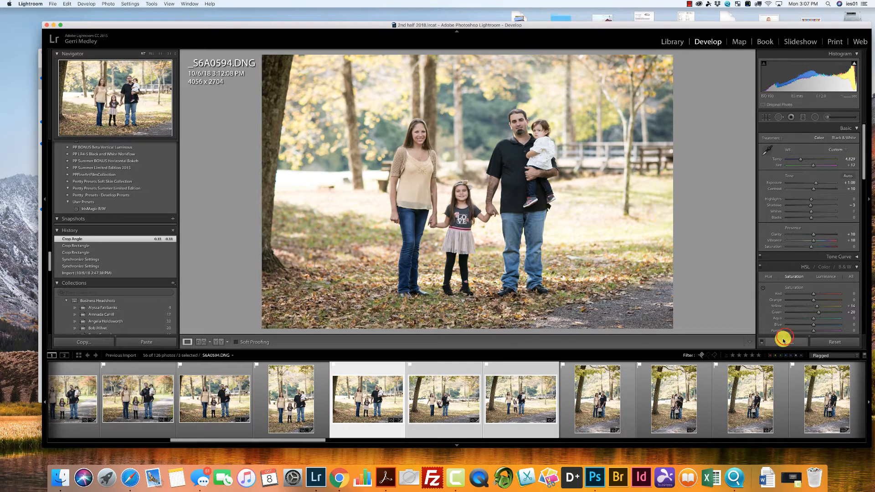
pyautogui.click(783, 340)
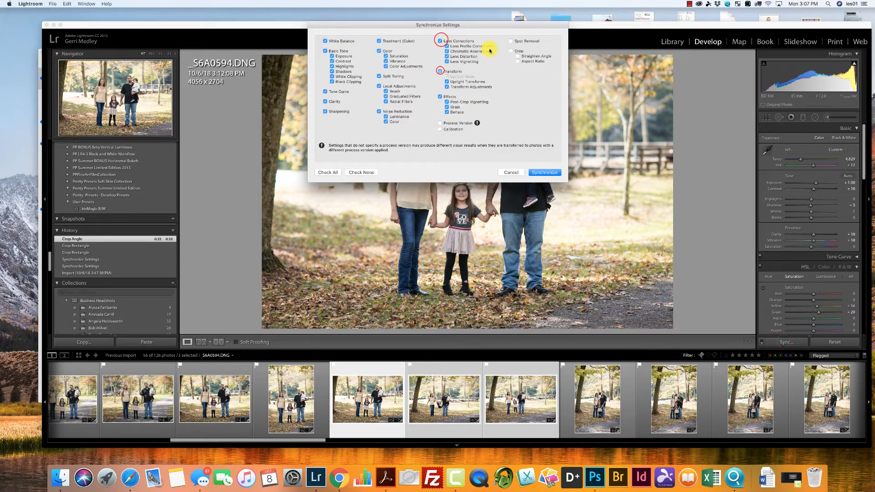
pyautogui.click(549, 173)
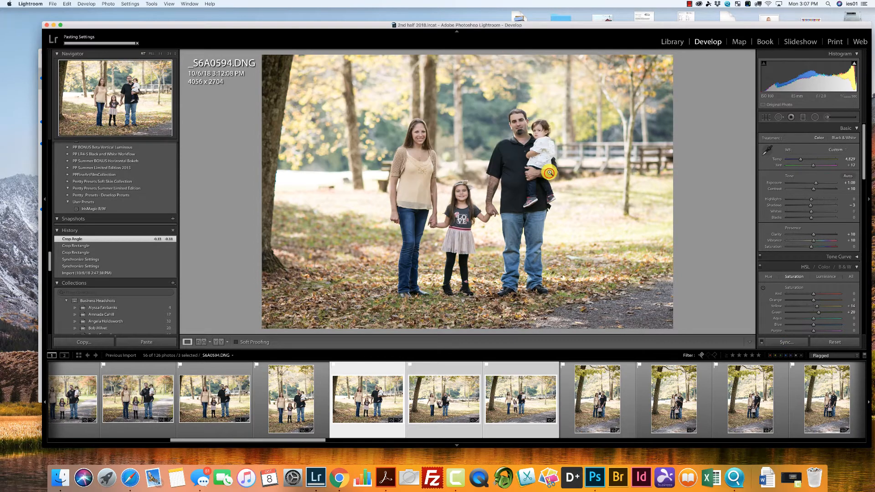
pyautogui.click(297, 393)
pyautogui.click(460, 396)
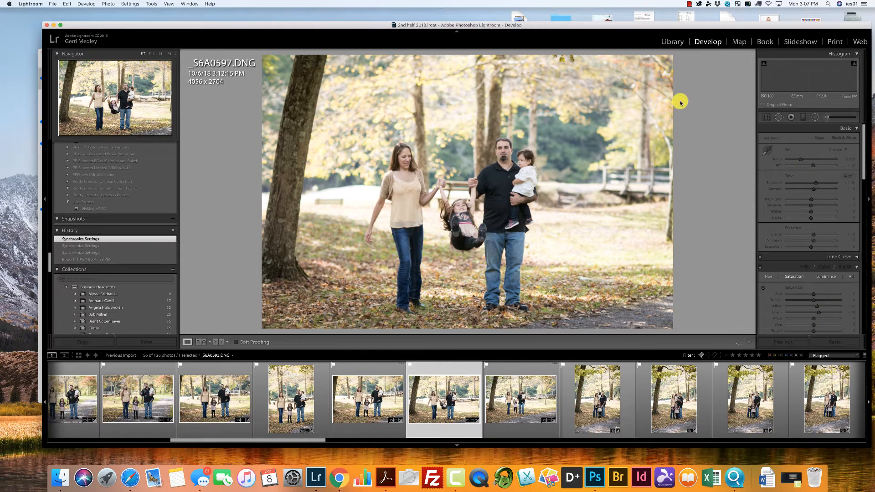
pyautogui.click(528, 394)
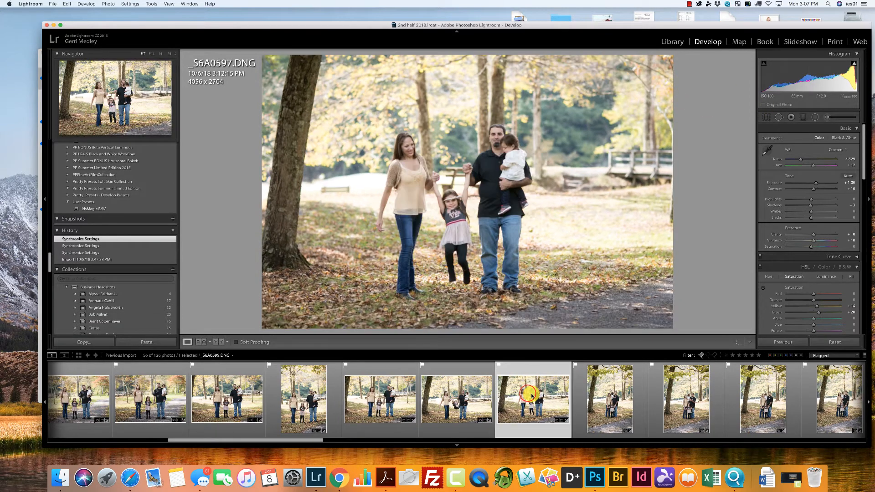
# Crop the vertical family photo _S6A0603.DNG to about 2351 x 3526 around the group.
pyautogui.click(620, 407)
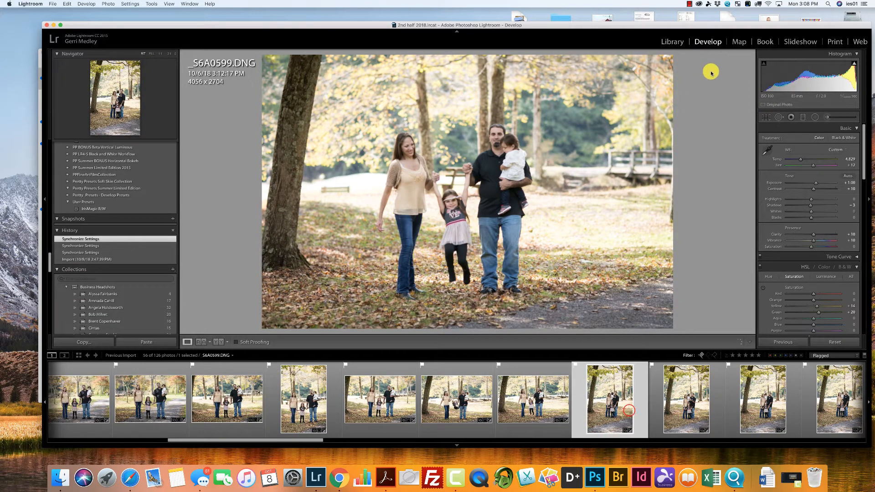
pyautogui.click(767, 117)
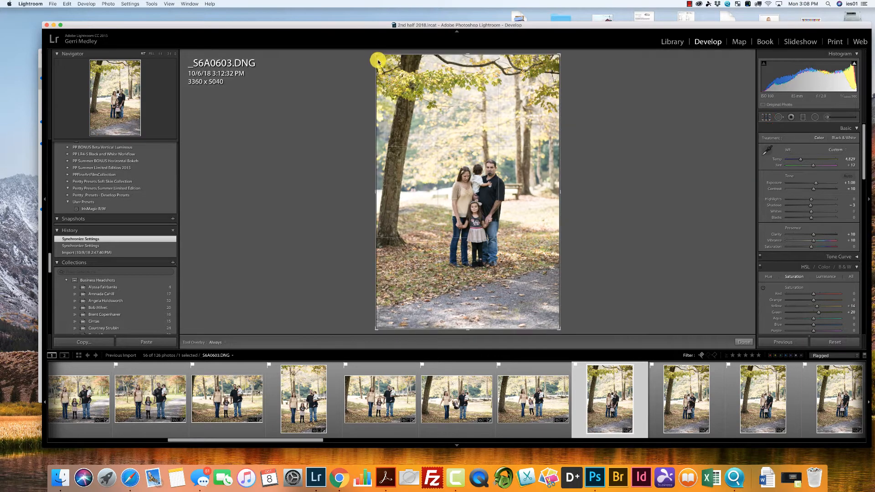
pyautogui.moveTo(377, 56); pyautogui.dragTo(403, 95)
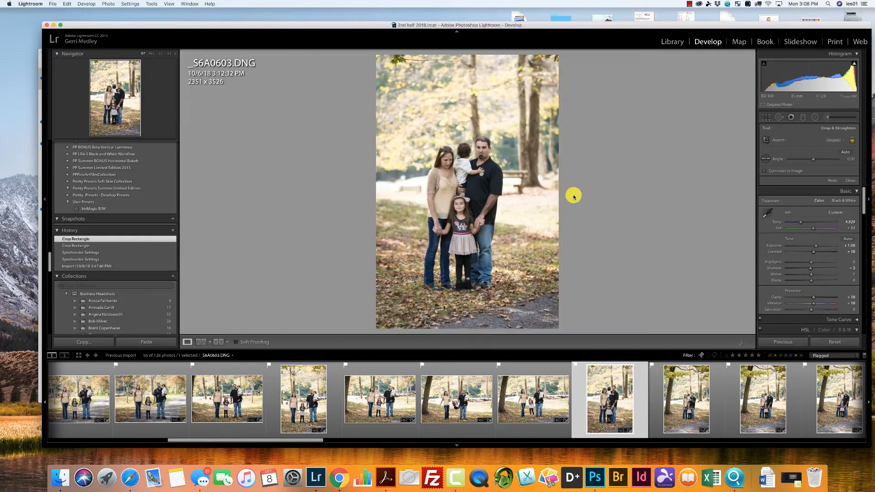
# Flag _S6A0603.DNG as rejected and crop _S6A0604.DNG to about 2119 x 3179 around the family.
pyautogui.press('Return')
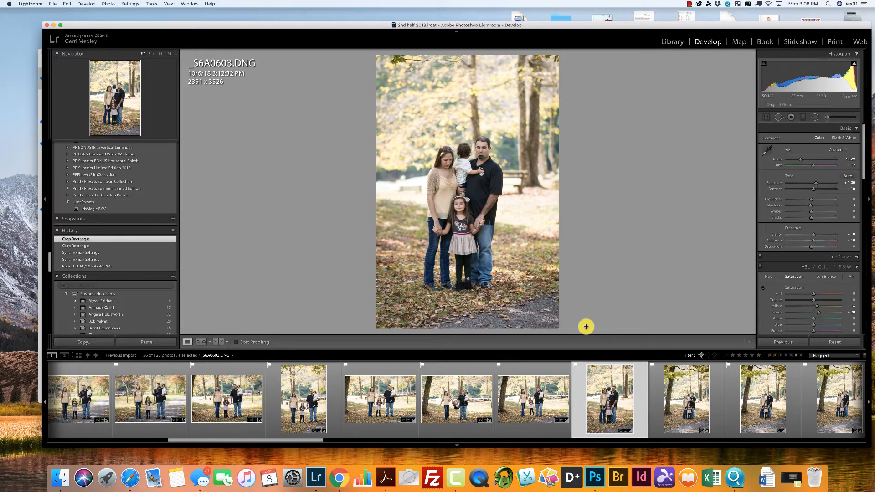
pyautogui.press('x')
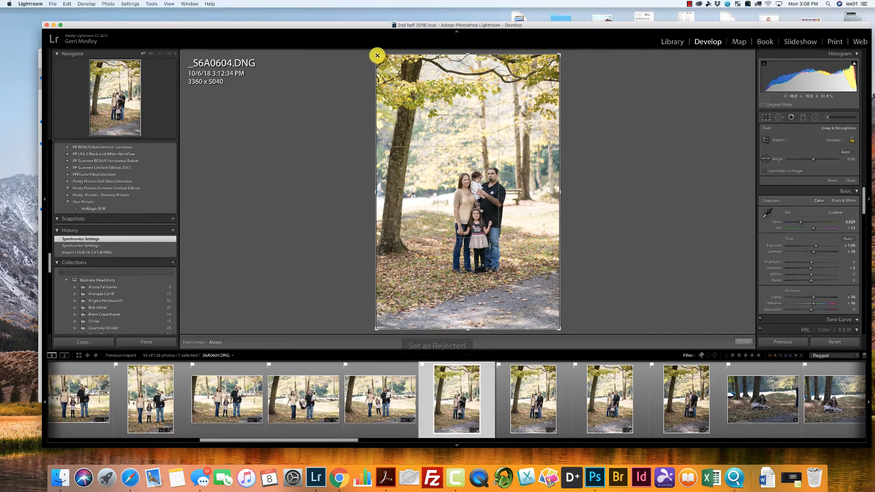
pyautogui.press('r')
pyautogui.moveTo(376, 55); pyautogui.dragTo(401, 89)
pyautogui.moveTo(454, 144); pyautogui.dragTo(454, 164)
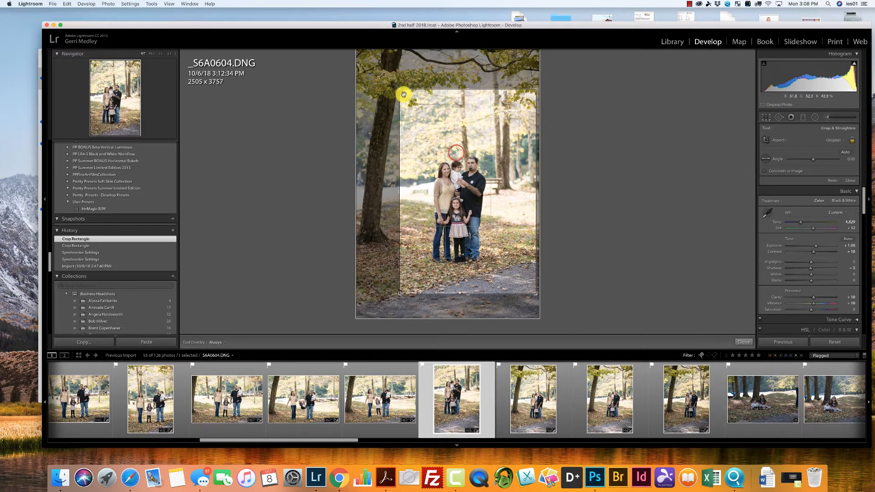
pyautogui.moveTo(400, 90); pyautogui.dragTo(407, 103)
pyautogui.moveTo(467, 176); pyautogui.dragTo(468, 170)
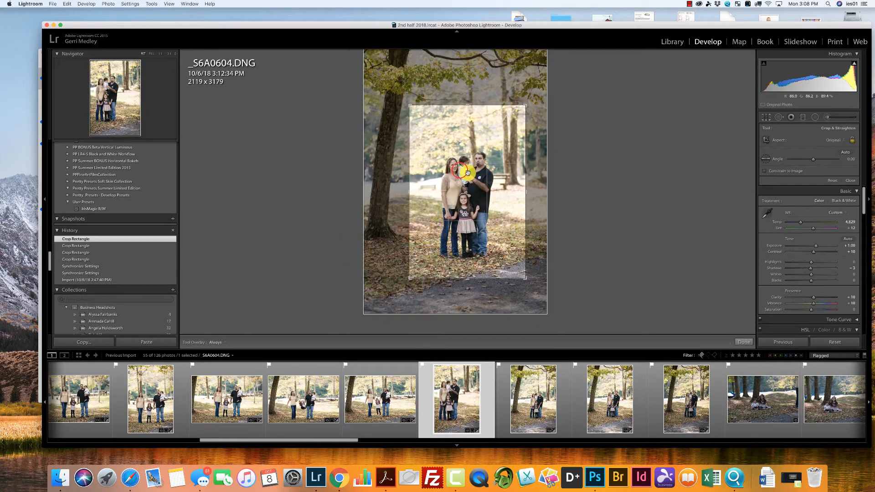
pyautogui.press('Return')
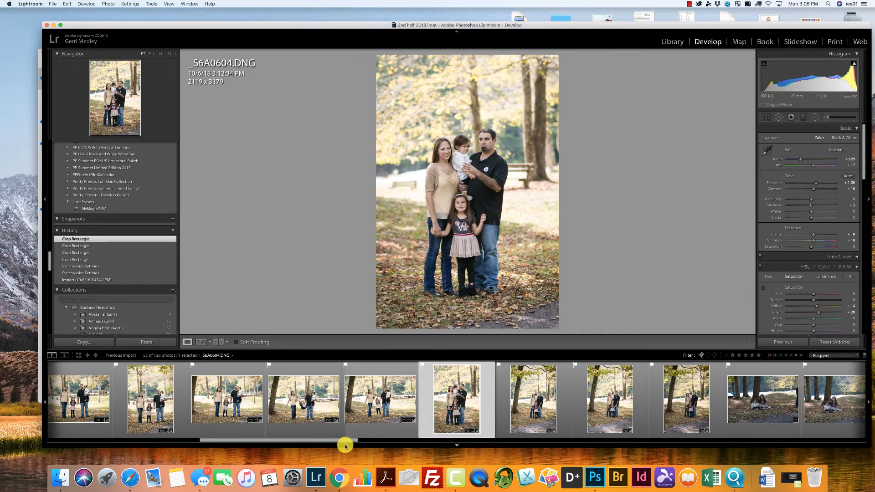
# Synchronize _S6A0604.DNG's settings to the next three vertical photos, including Lens Corrections, Transform and Crop.
pyautogui.moveTo(346, 440); pyautogui.dragTo(381, 439)
pyautogui.keyDown('shift'); pyautogui.click(511, 401); pyautogui.keyUp('shift')
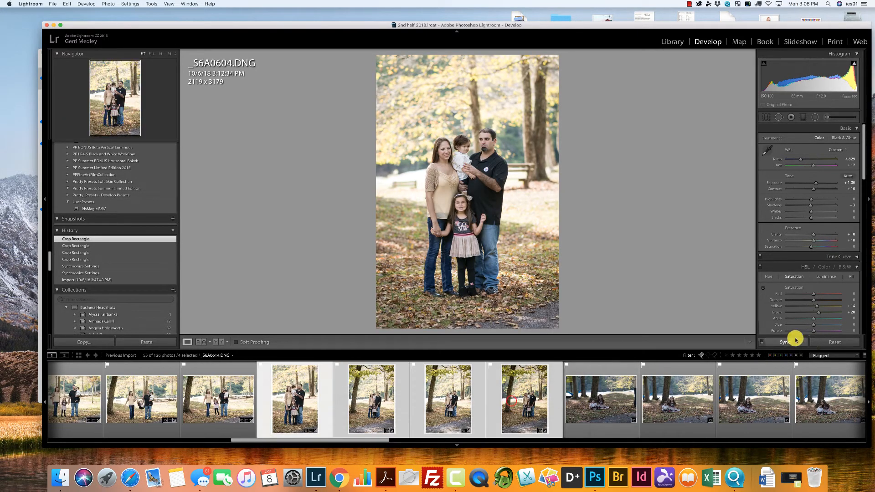
pyautogui.click(797, 345)
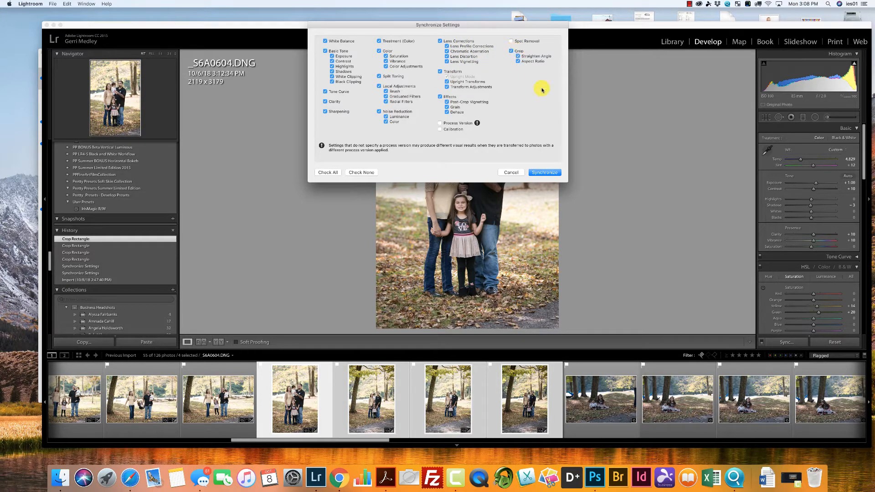
pyautogui.click(551, 176)
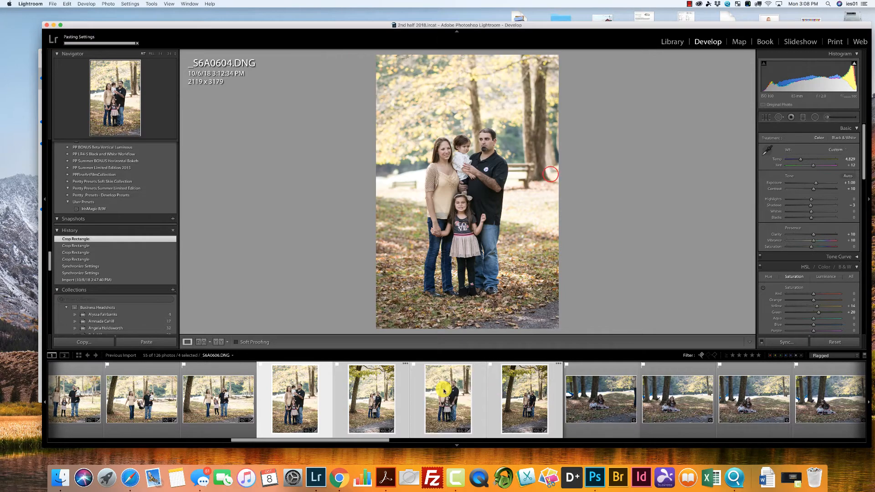
pyautogui.click(223, 410)
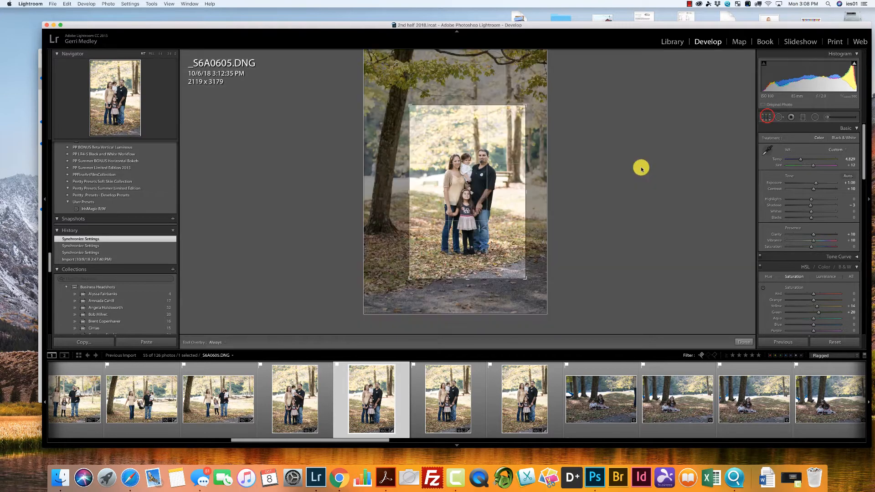
# Straighten _S6A0605.DNG by about -1.08 and _S6A0606.DNG by about -1.49, and recentre the family in each crop.
pyautogui.moveTo(640, 168); pyautogui.dragTo(637, 165)
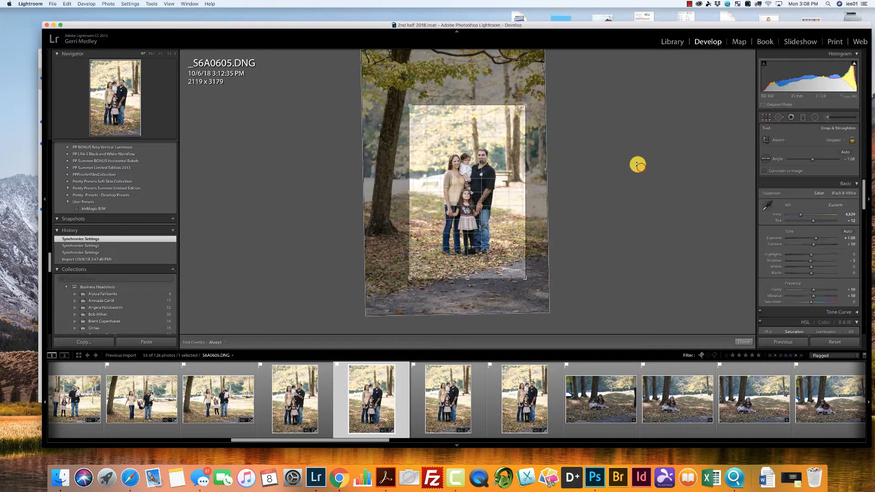
pyautogui.moveTo(474, 216); pyautogui.dragTo(479, 206)
pyautogui.click(455, 376)
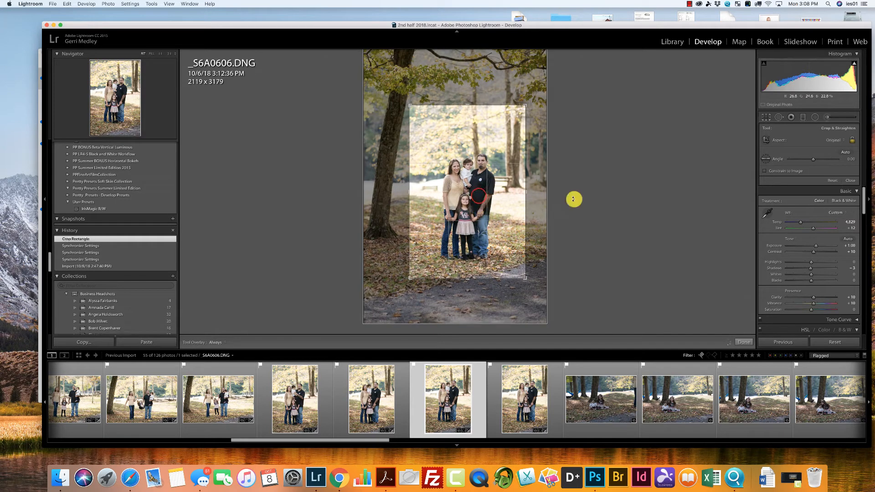
pyautogui.moveTo(574, 199); pyautogui.dragTo(573, 196)
pyautogui.moveTo(501, 206); pyautogui.dragTo(498, 204)
# Rotate _S6A0607.DNG to about -2.33 and reposition its crop around the family.
pyautogui.click(527, 375)
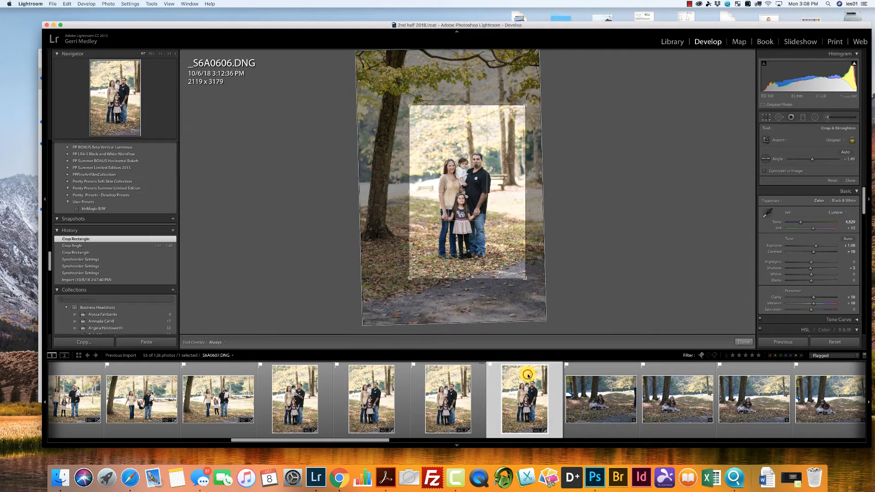
pyautogui.moveTo(584, 222); pyautogui.dragTo(611, 193)
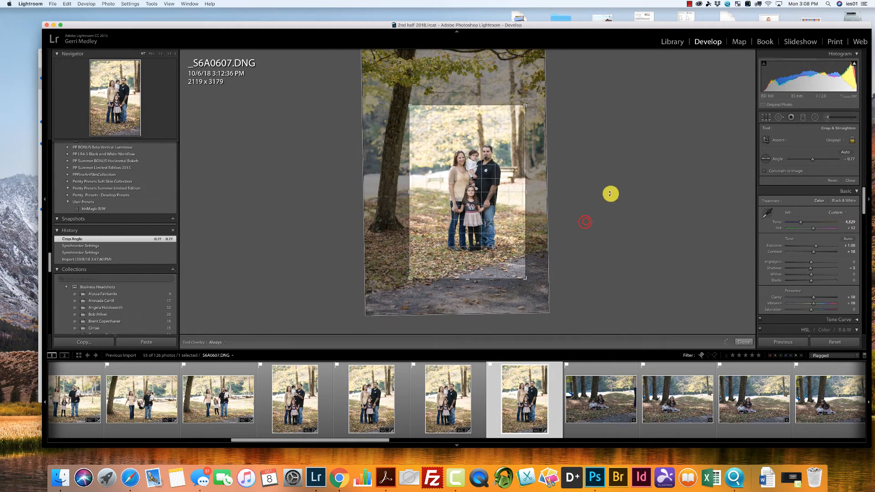
pyautogui.moveTo(456, 202); pyautogui.dragTo(453, 214)
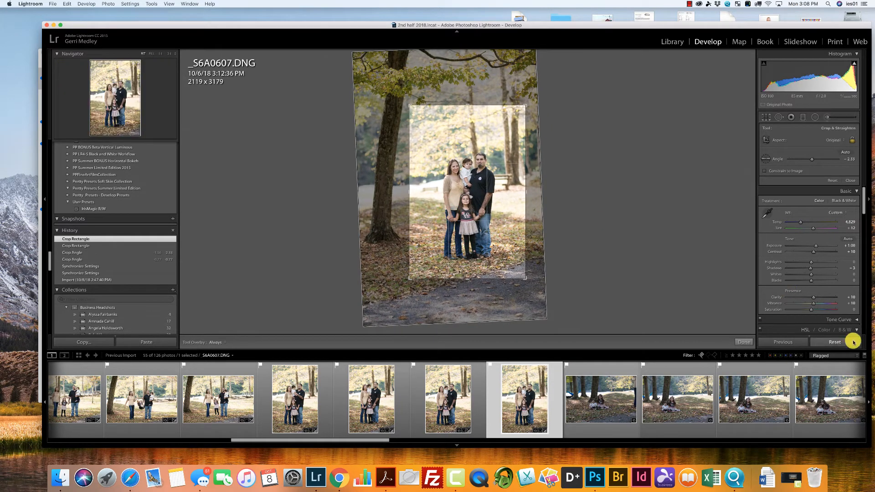
pyautogui.press('Return')
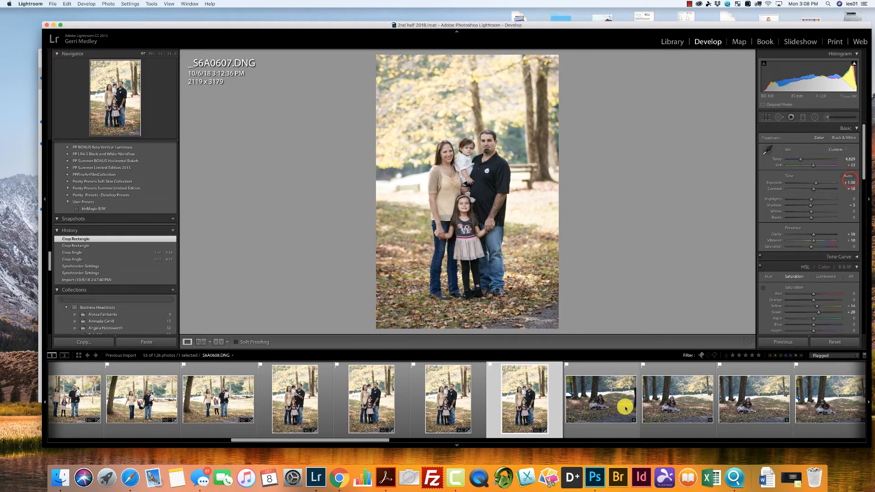
# Synchronize _S6A0607.DNG's settings to _S6A0608.DNG, excluding Lens Corrections, Transform and Crop.
pyautogui.keyDown('super'); pyautogui.click(586, 405); pyautogui.keyUp('super')
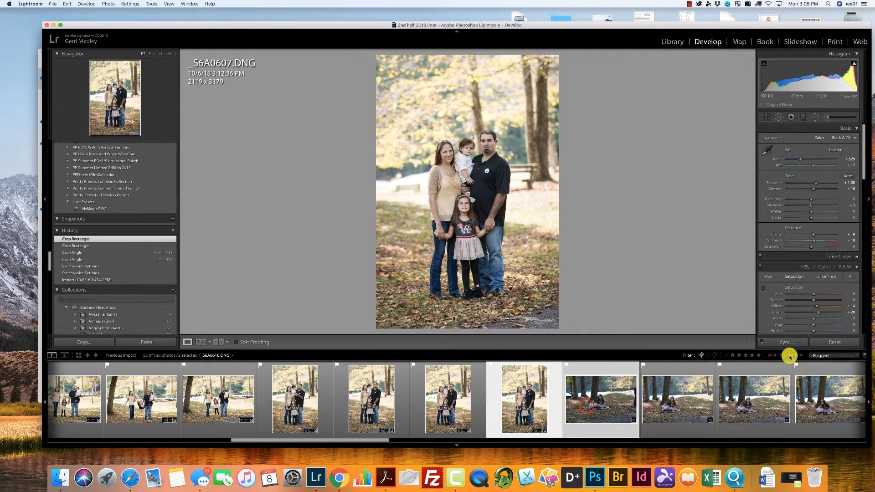
pyautogui.click(787, 342)
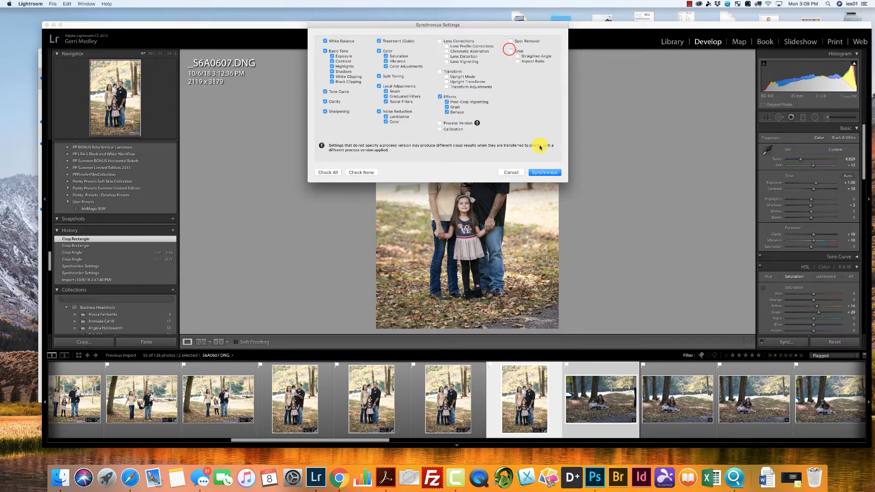
pyautogui.click(546, 174)
pyautogui.click(444, 385)
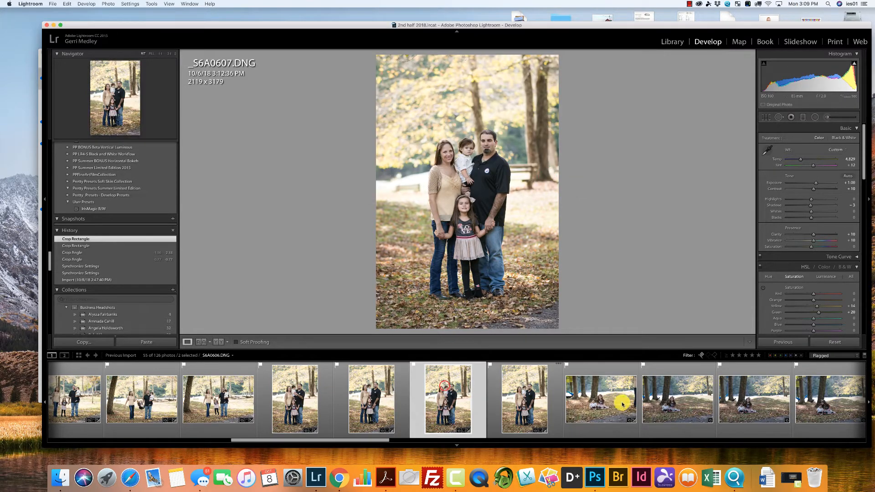
# Crop _S6A0608.DNG to about 2813 x 1875 around the two children and rotate it to about 0.94.
pyautogui.click(621, 403)
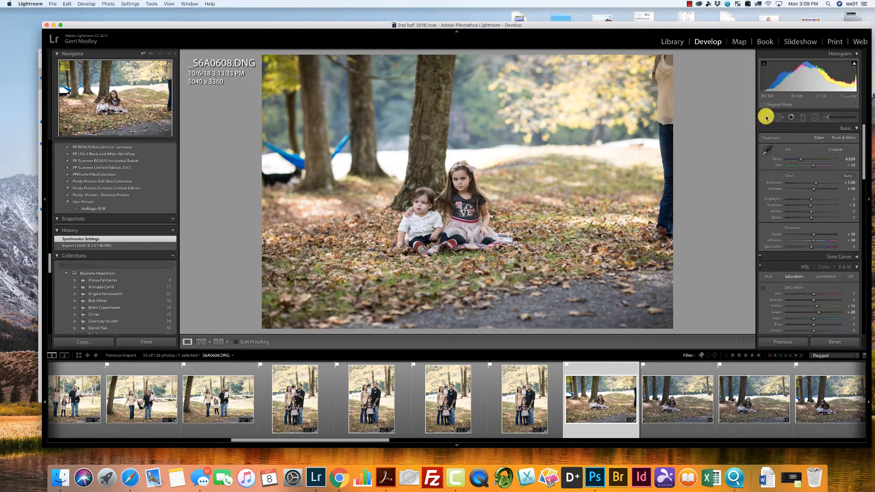
pyautogui.moveTo(672, 55); pyautogui.dragTo(617, 103)
pyautogui.moveTo(542, 163); pyautogui.dragTo(486, 195)
pyautogui.moveTo(337, 104); pyautogui.dragTo(349, 113)
pyautogui.moveTo(500, 185); pyautogui.dragTo(514, 189)
pyautogui.moveTo(617, 177); pyautogui.dragTo(617, 179)
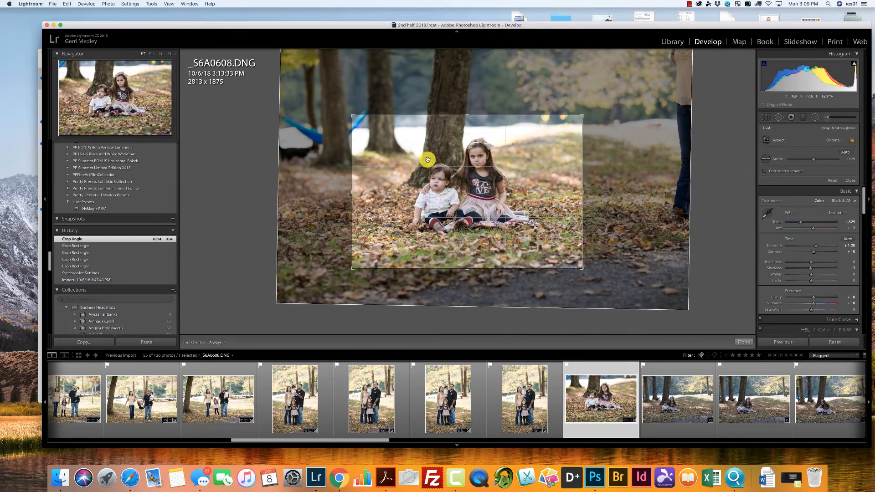
pyautogui.moveTo(427, 160); pyautogui.dragTo(444, 171)
pyautogui.press('Return')
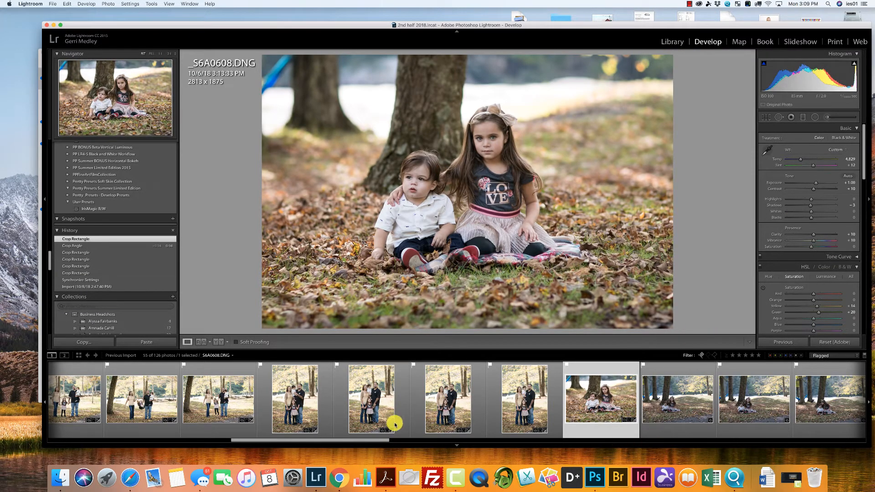
# Synchronize _S6A0608.DNG's settings to the next three photos of the children, including Lens Corrections, Transform and Crop.
pyautogui.moveTo(386, 440); pyautogui.dragTo(443, 441)
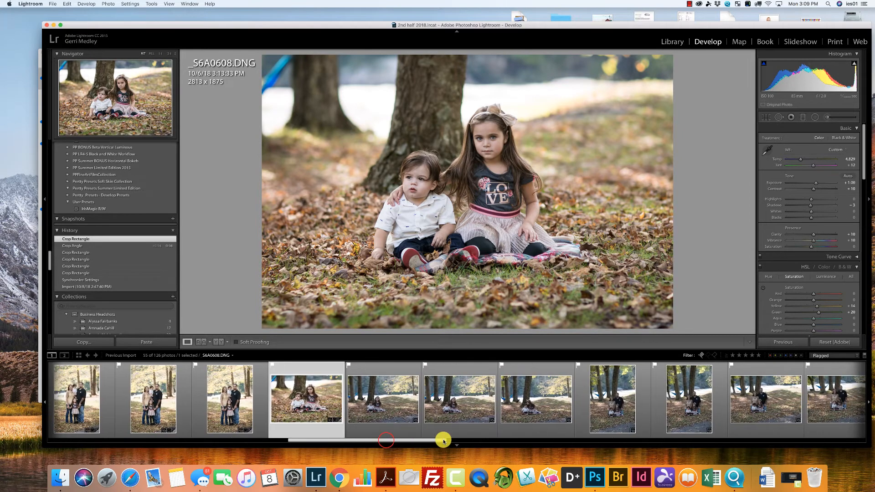
pyautogui.keyDown('shift'); pyautogui.click(543, 399); pyautogui.keyUp('shift')
pyautogui.click(778, 344)
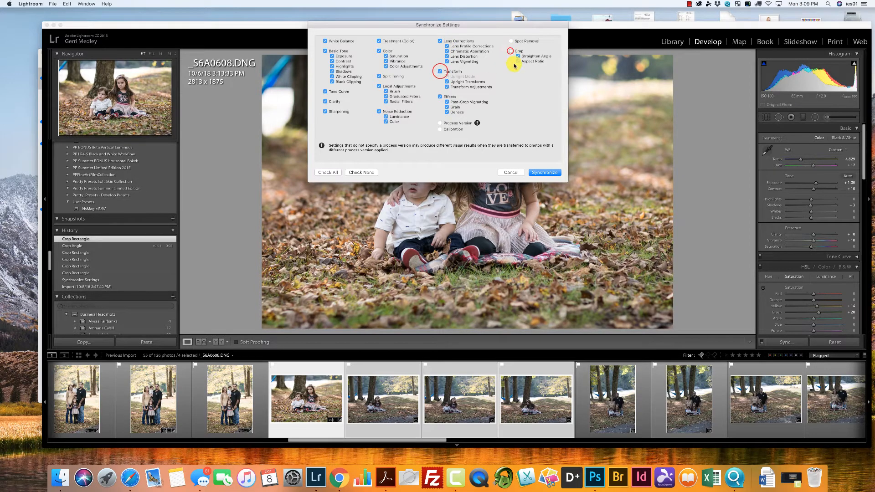
pyautogui.click(544, 173)
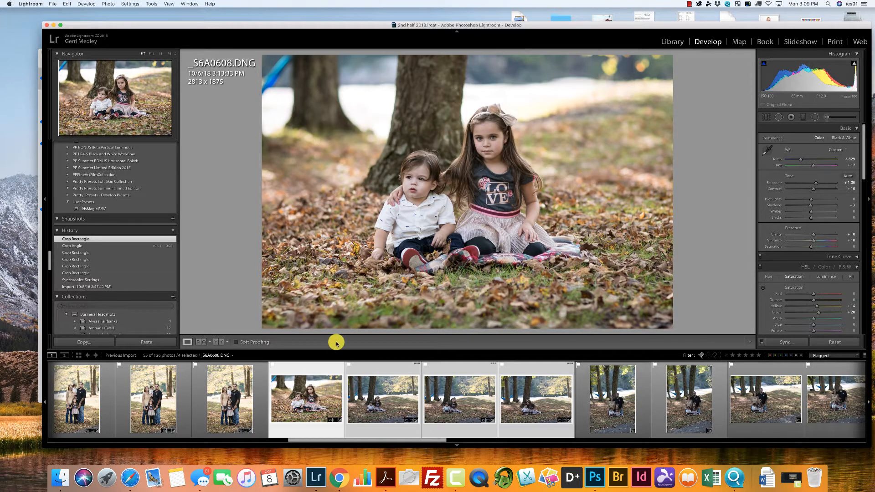
pyautogui.click(233, 414)
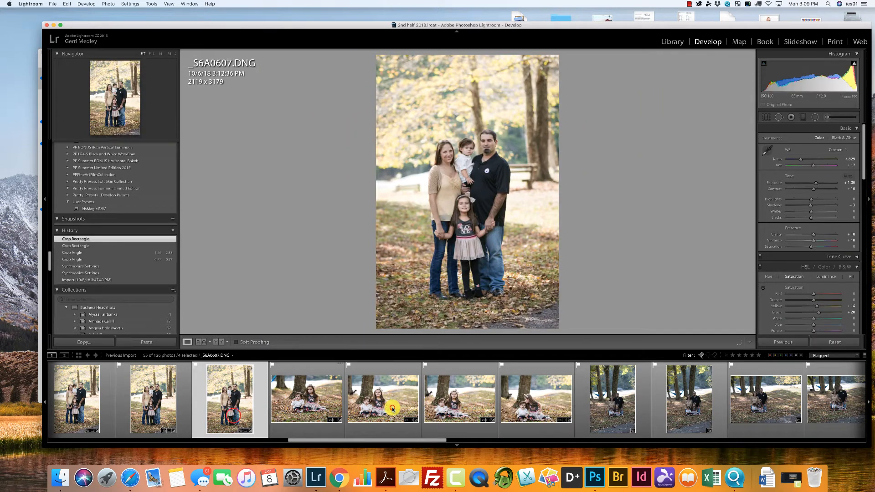
# Reposition the crops of _S6A0613.DNG, _S6A0614.DNG and _S6A0616.DNG to centre the children in each frame.
pyautogui.click(417, 405)
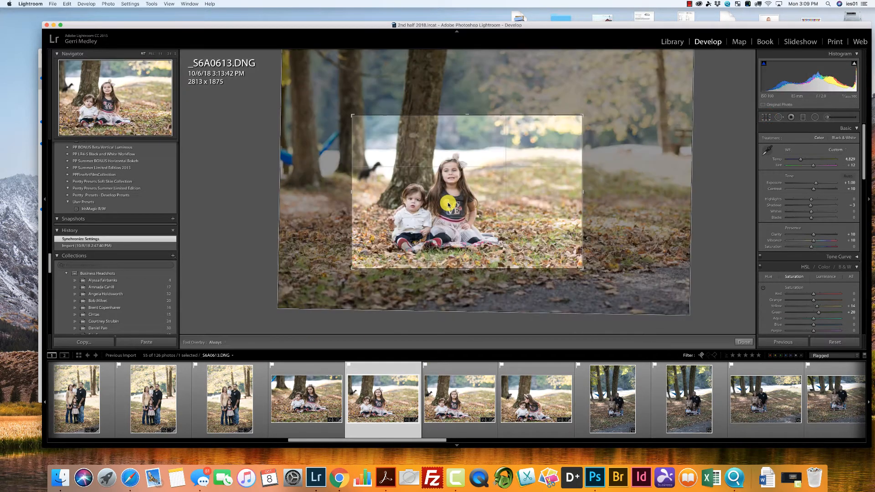
pyautogui.moveTo(448, 203); pyautogui.dragTo(469, 204)
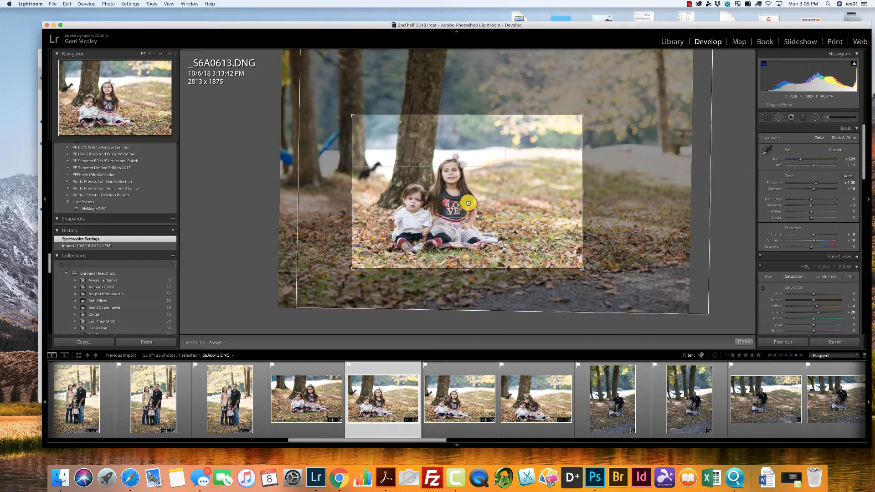
pyautogui.click(467, 395)
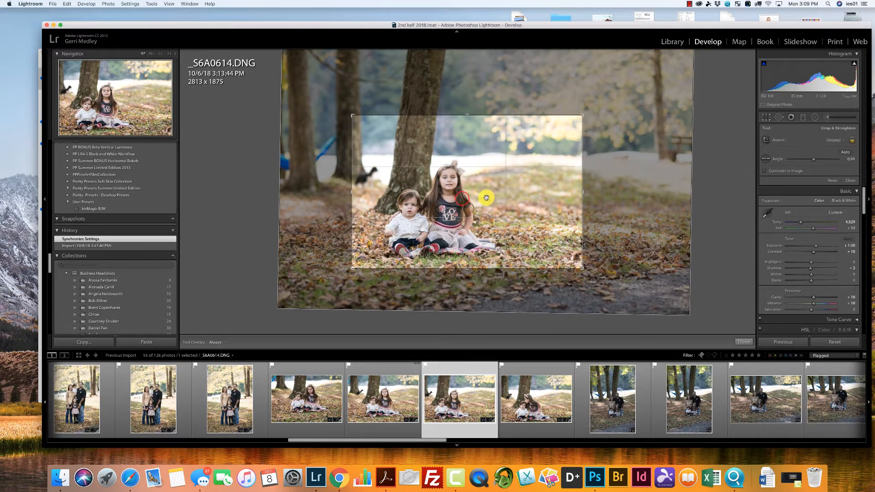
pyautogui.moveTo(486, 197); pyautogui.dragTo(492, 192)
pyautogui.click(544, 401)
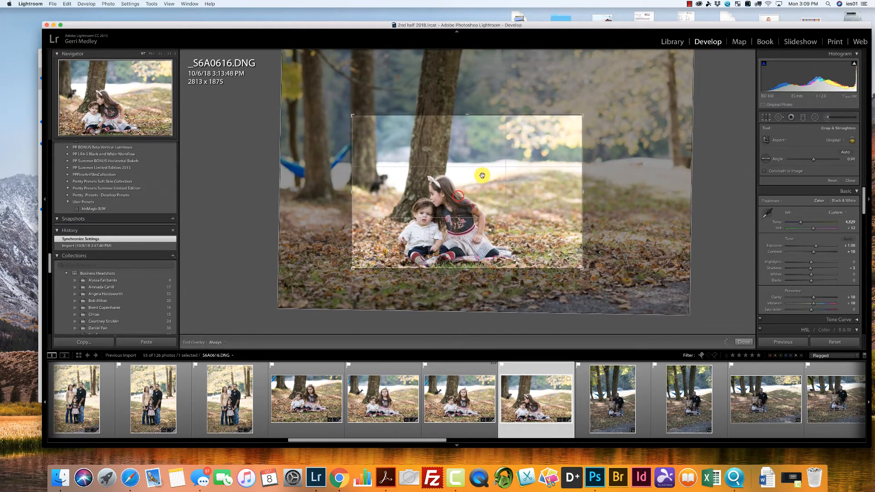
pyautogui.moveTo(486, 173); pyautogui.dragTo(478, 174)
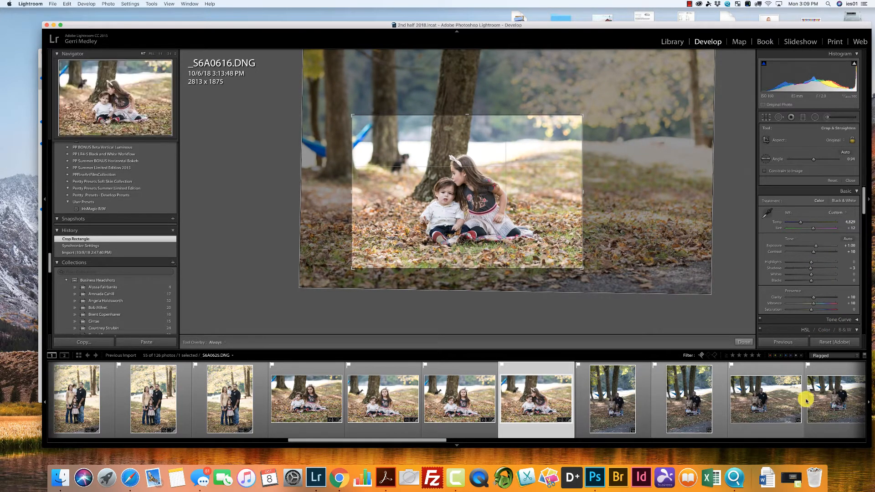
# Synchronize _S6A0616.DNG's settings to the next four family photos, excluding Lens Corrections, Transform and Crop.
pyautogui.keyDown('shift'); pyautogui.click(837, 402); pyautogui.keyUp('shift')
pyautogui.click(786, 342)
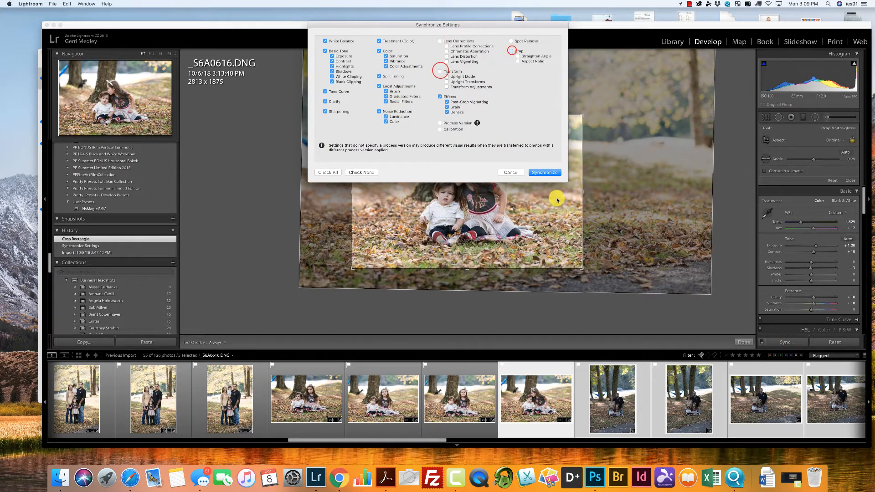
pyautogui.click(546, 173)
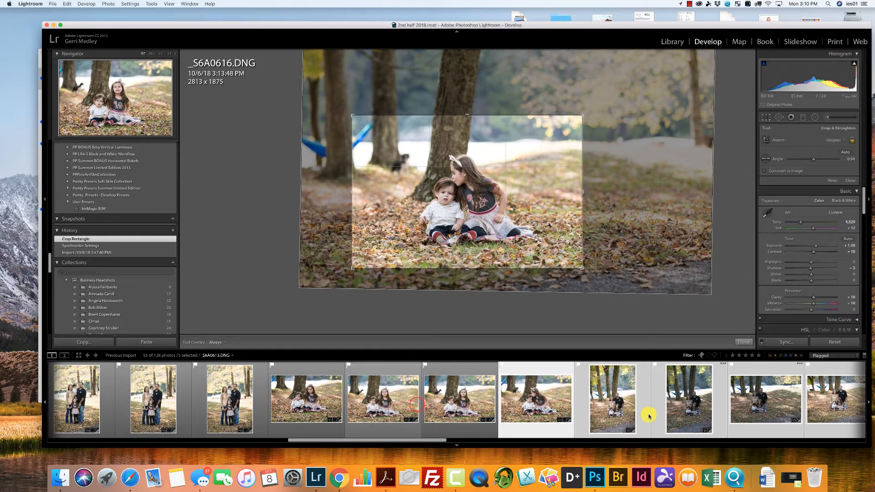
# Crop _S6A0620.DNG to about 1842 x 2764 around the seated family and rotate it to about 1.03.
pyautogui.click(615, 412)
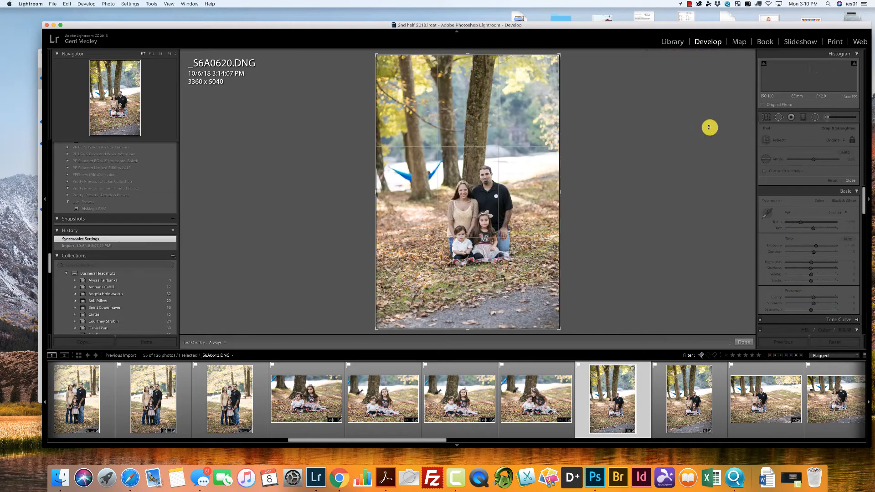
pyautogui.click(765, 118)
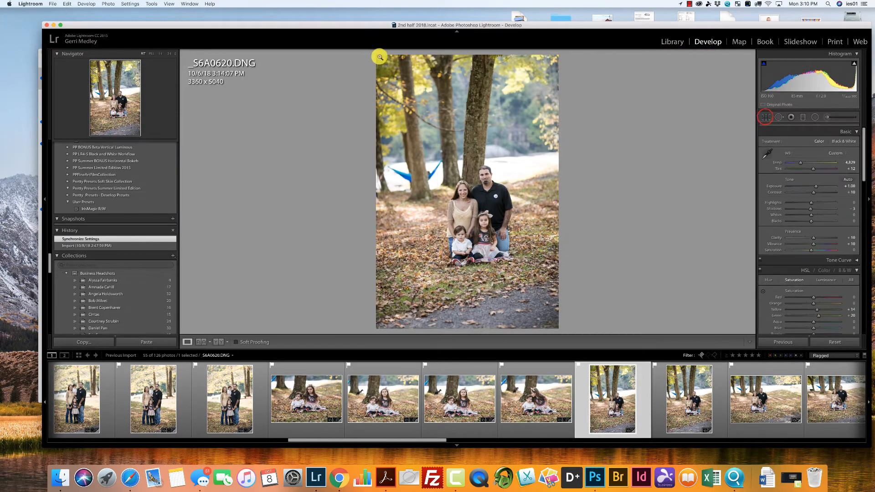
pyautogui.click(765, 118)
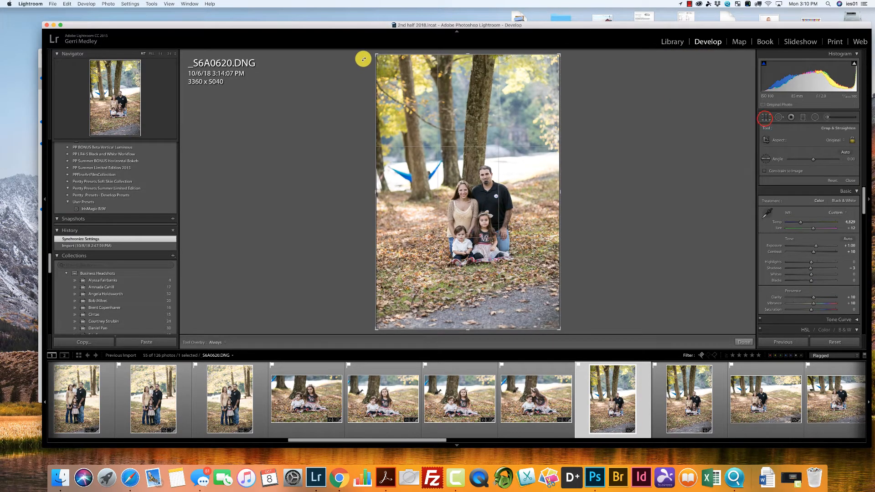
pyautogui.moveTo(376, 54); pyautogui.dragTo(408, 103)
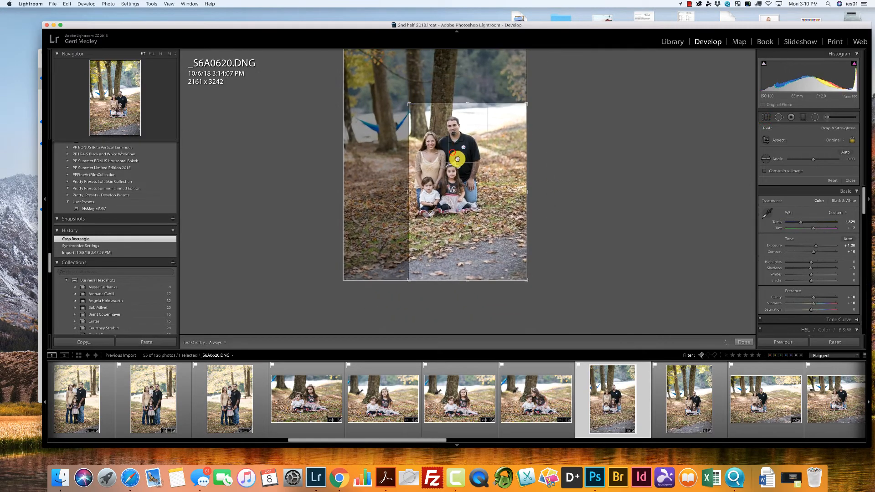
pyautogui.moveTo(451, 152); pyautogui.dragTo(472, 185)
pyautogui.moveTo(409, 104); pyautogui.dragTo(417, 115)
pyautogui.moveTo(580, 163); pyautogui.dragTo(579, 164)
pyautogui.moveTo(488, 183); pyautogui.dragTo(498, 192)
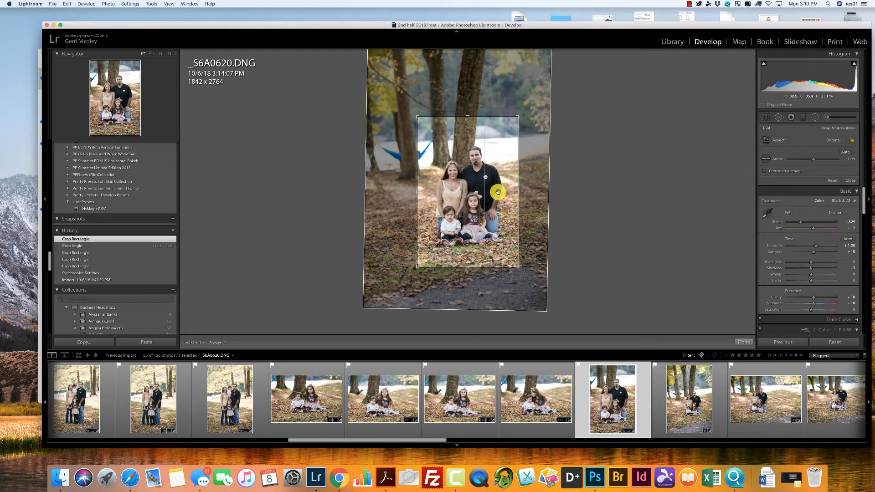
pyautogui.press('Return')
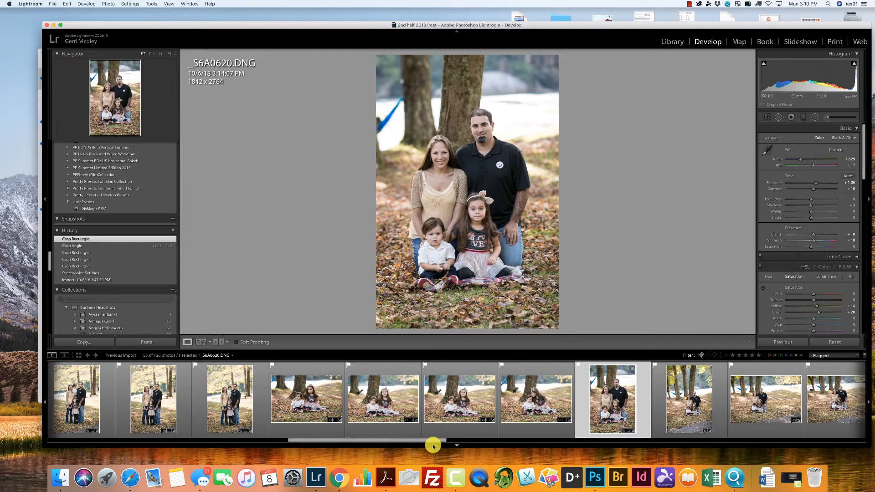
# Crop _S6A0621.DNG to about 1970 x 2955 around the seated family and straighten it slightly.
pyautogui.moveTo(433, 440); pyautogui.dragTo(497, 440)
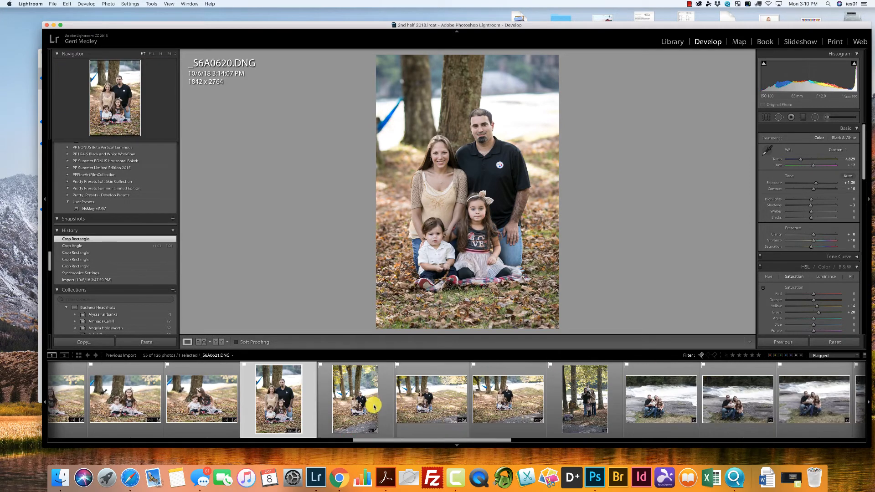
pyautogui.click(357, 417)
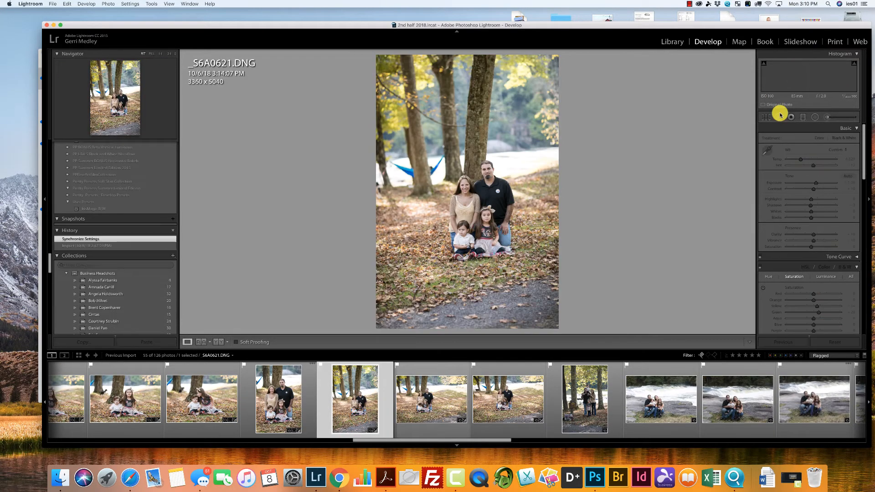
pyautogui.click(767, 116)
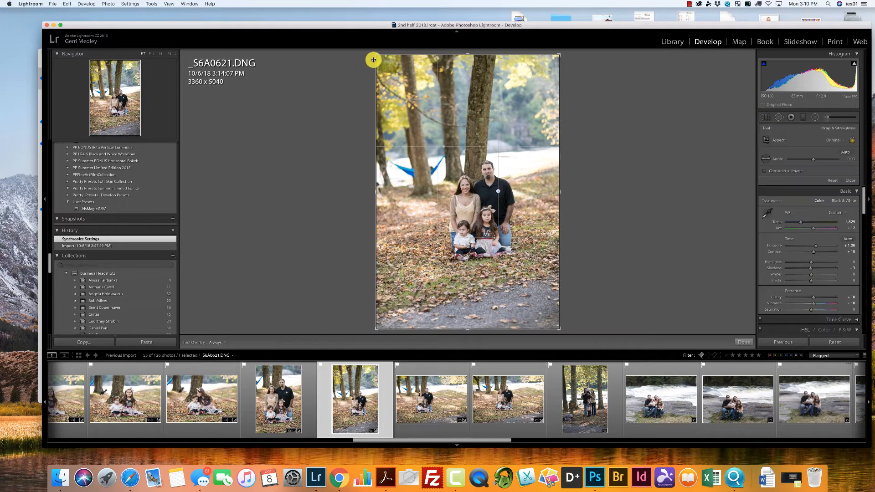
pyautogui.moveTo(376, 56); pyautogui.dragTo(416, 111)
pyautogui.moveTo(458, 180); pyautogui.dragTo(469, 199)
pyautogui.moveTo(582, 186); pyautogui.dragTo(582, 187)
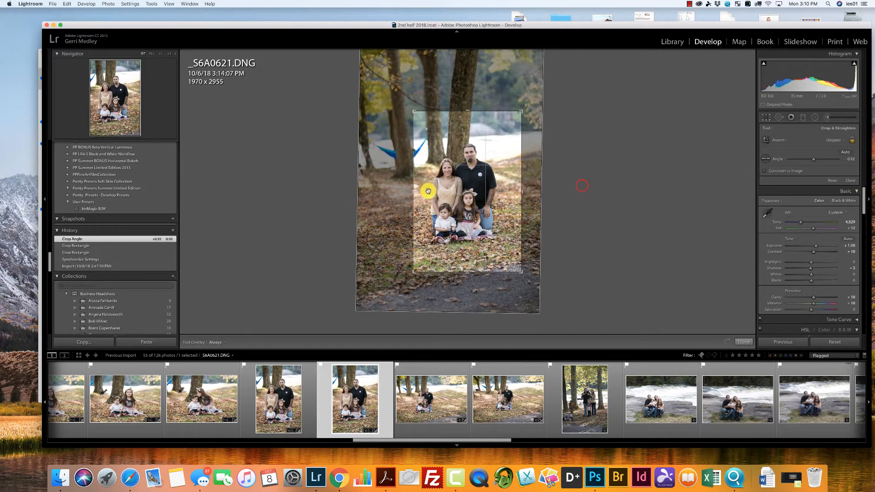
pyautogui.moveTo(426, 190); pyautogui.dragTo(421, 189)
pyautogui.press('Return')
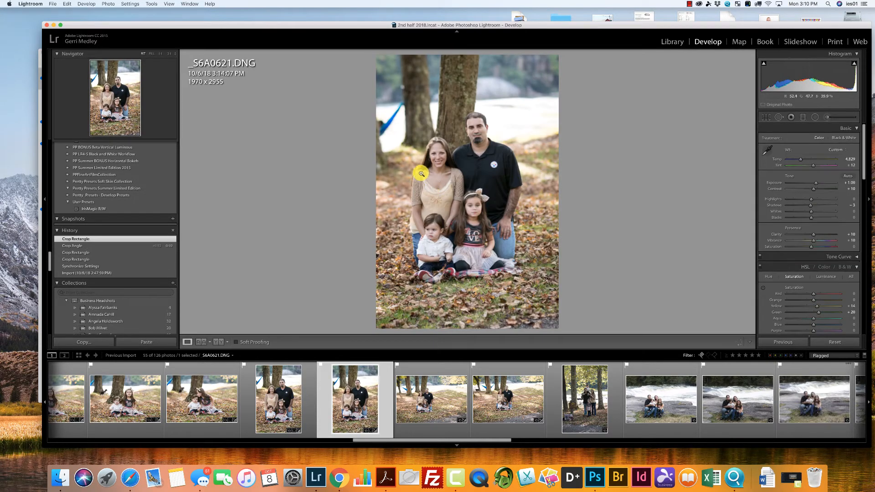
# Crop _S6A0625.DNG to about 3148 x 2098 around the seated family, and flag the photo as rejected.
pyautogui.click(431, 396)
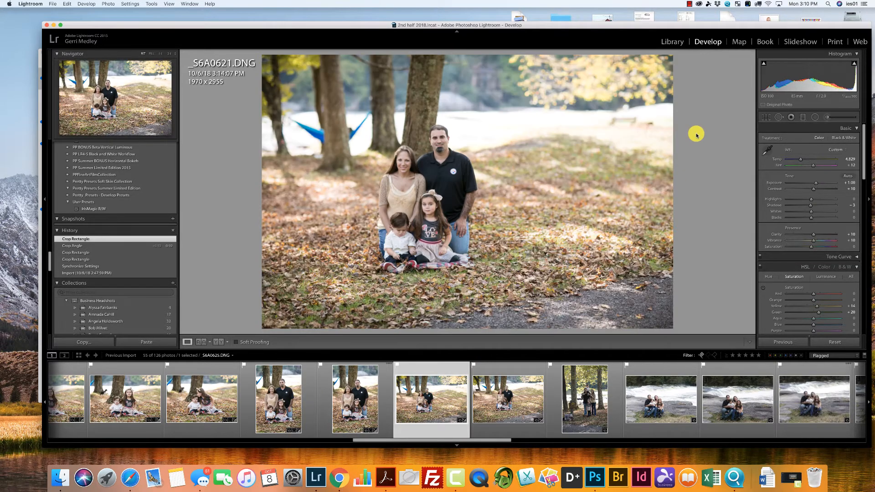
pyautogui.click(762, 116)
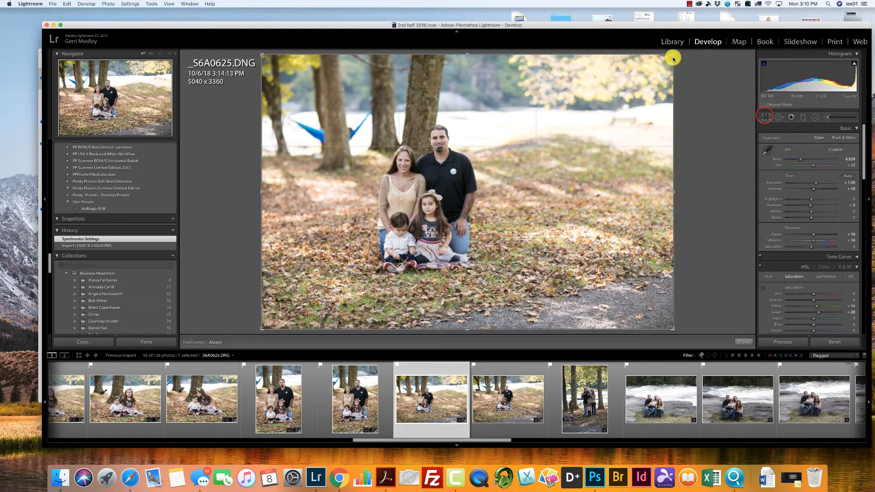
pyautogui.moveTo(672, 54); pyautogui.dragTo(620, 105)
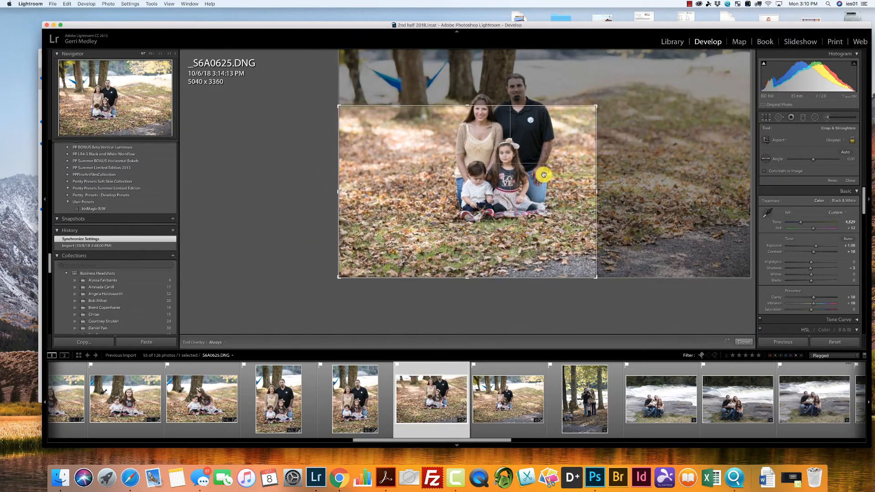
pyautogui.moveTo(543, 175); pyautogui.dragTo(510, 225)
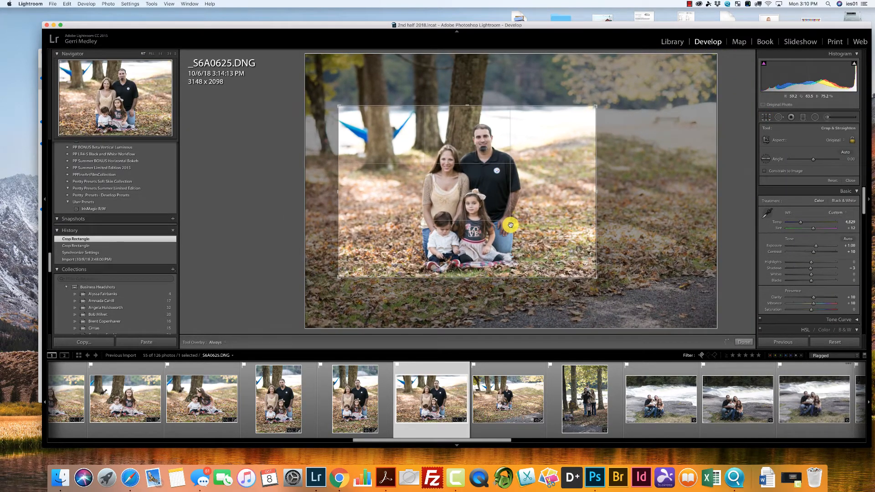
pyautogui.press('Return')
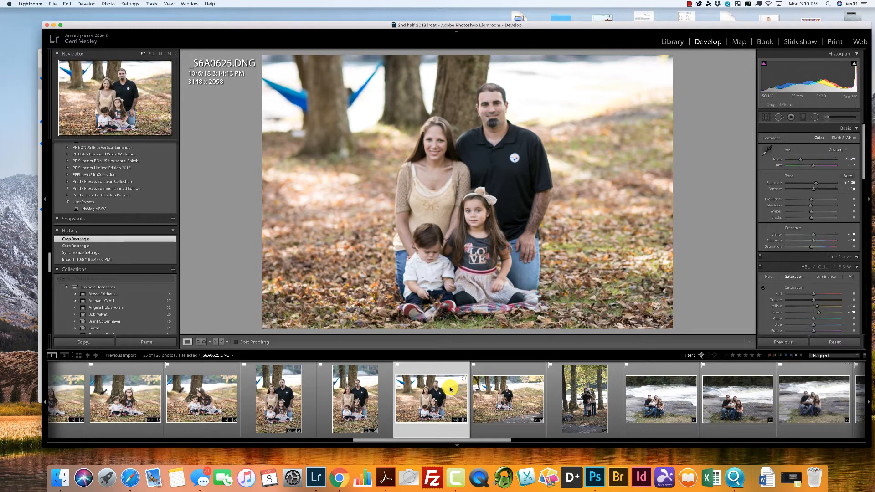
pyautogui.press('x')
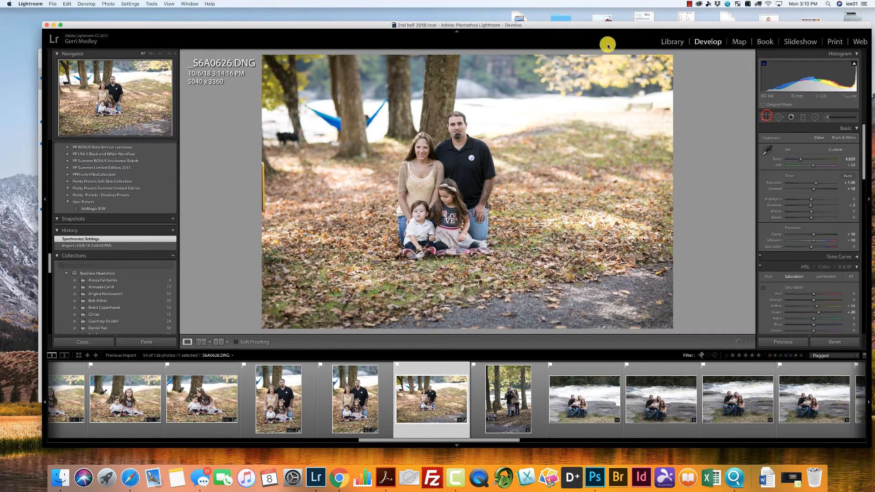
# Crop _S6A0626.DNG to about 3146 x 2097 and reposition the crop around the seated family.
pyautogui.moveTo(674, 55); pyautogui.dragTo(617, 106)
pyautogui.moveTo(512, 193); pyautogui.dragTo(473, 253)
pyautogui.press('Return')
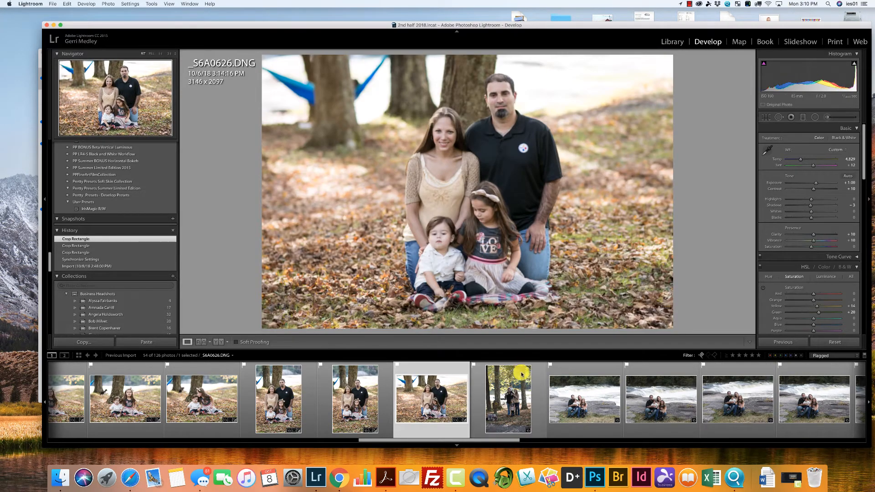
# Synchronize _S6A0626.DNG's settings to the next photo, _S6A0634.DNG, excluding Lens Corrections, Transform and Crop.
pyautogui.keyDown('super'); pyautogui.click(518, 406); pyautogui.keyUp('super')
pyautogui.click(792, 343)
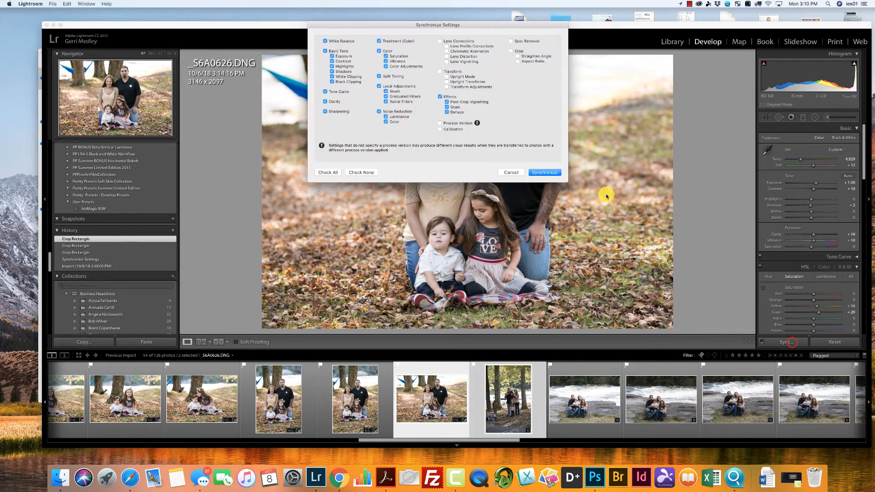
pyautogui.click(551, 170)
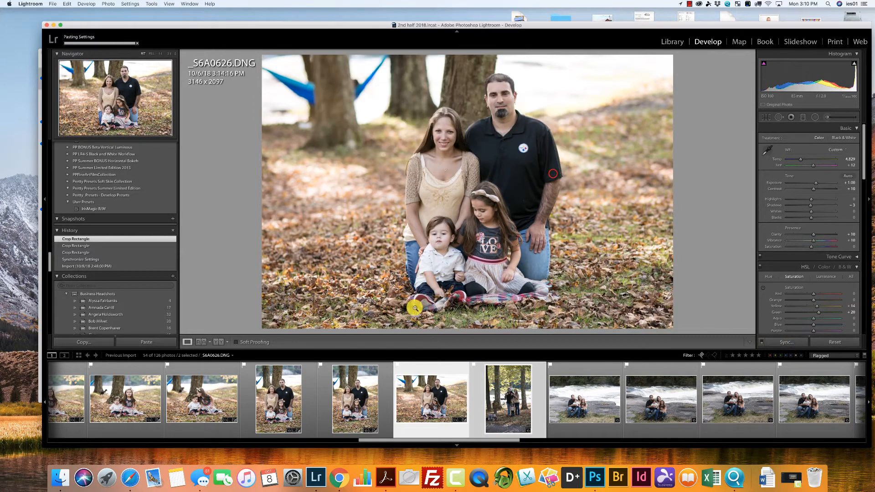
pyautogui.click(315, 418)
# Crop _S6A0634.DNG to about 2215 x 3322 around the standing family, leaving out the danger sign, and straighten it slightly.
pyautogui.click(505, 408)
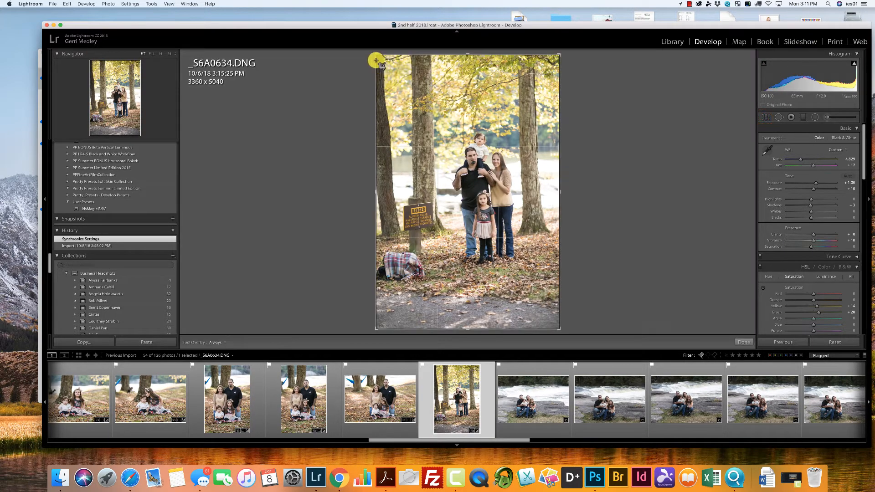
pyautogui.moveTo(375, 55); pyautogui.dragTo(406, 101)
pyautogui.moveTo(454, 142); pyautogui.dragTo(463, 192)
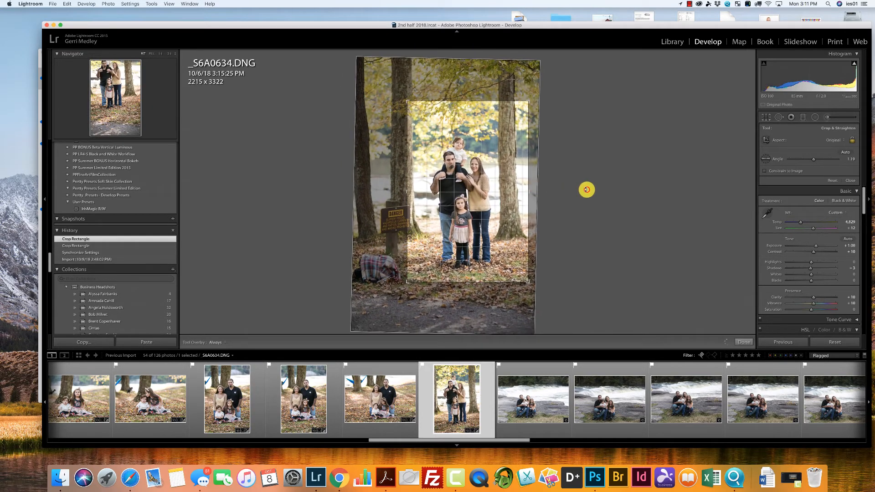
pyautogui.press('Return')
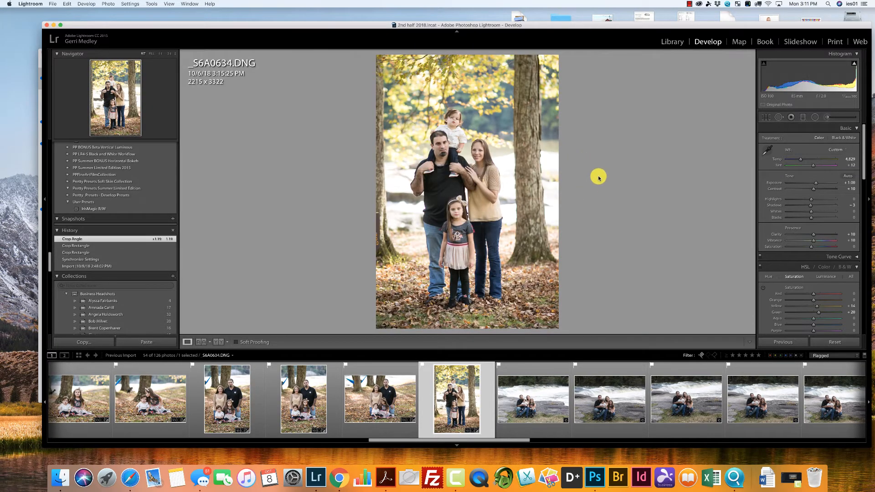
# Flag the river photo _S6A0639.DNG as rejected.
pyautogui.click(538, 402)
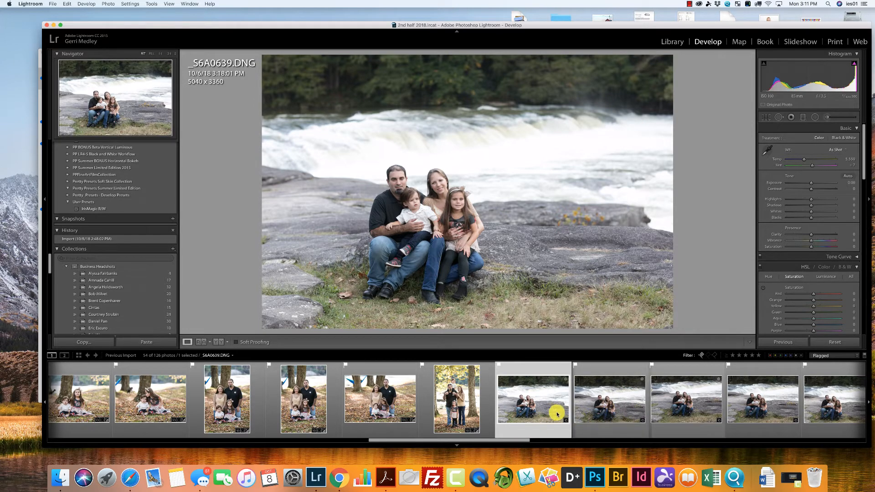
pyautogui.press('x')
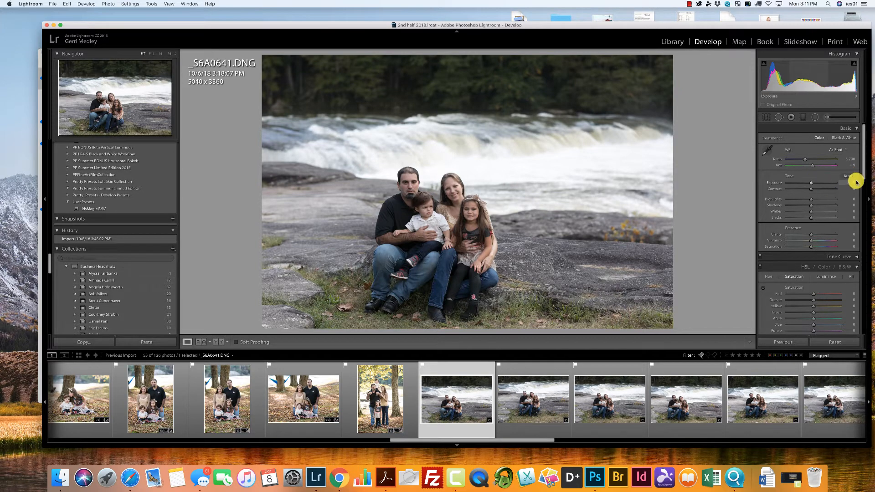
# Set _S6A0641.DNG's Exposure to +0.55, Contrast to +10, Temp to 6,079, Highlights to -19 and Blacks to +30.
pyautogui.click(818, 182)
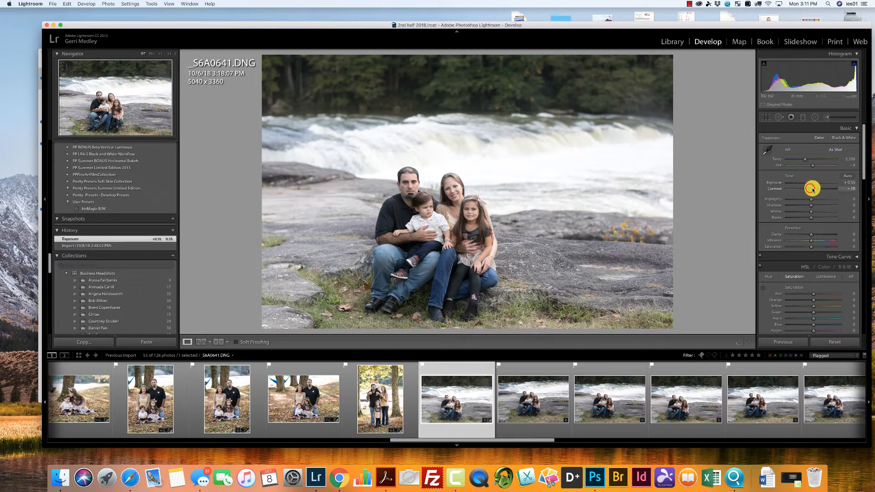
pyautogui.moveTo(811, 188); pyautogui.dragTo(806, 159)
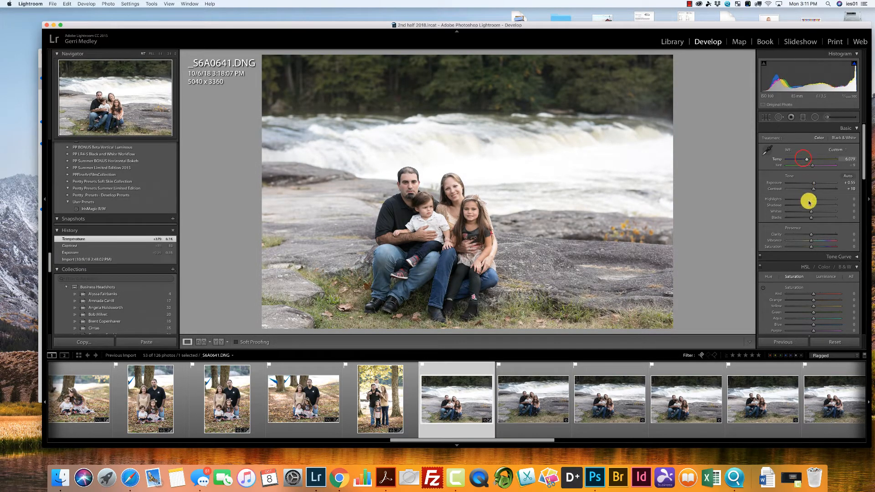
pyautogui.moveTo(808, 199); pyautogui.dragTo(806, 199)
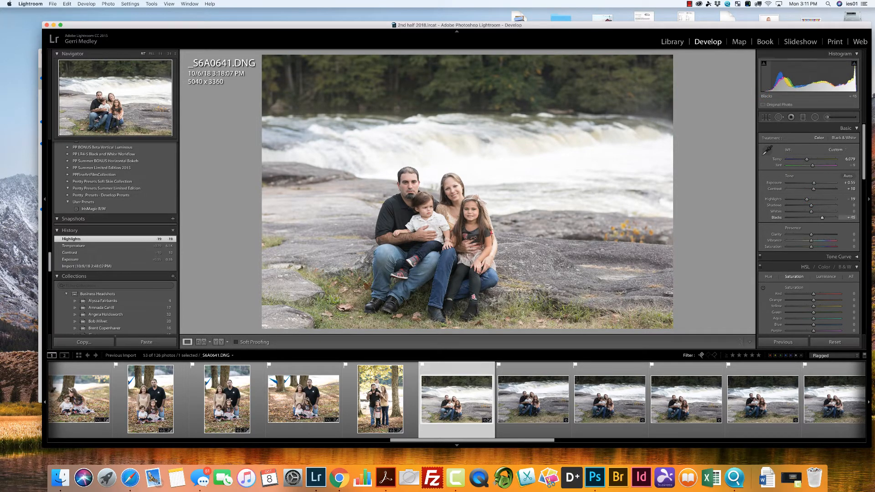
pyautogui.moveTo(763, 92); pyautogui.dragTo(761, 91)
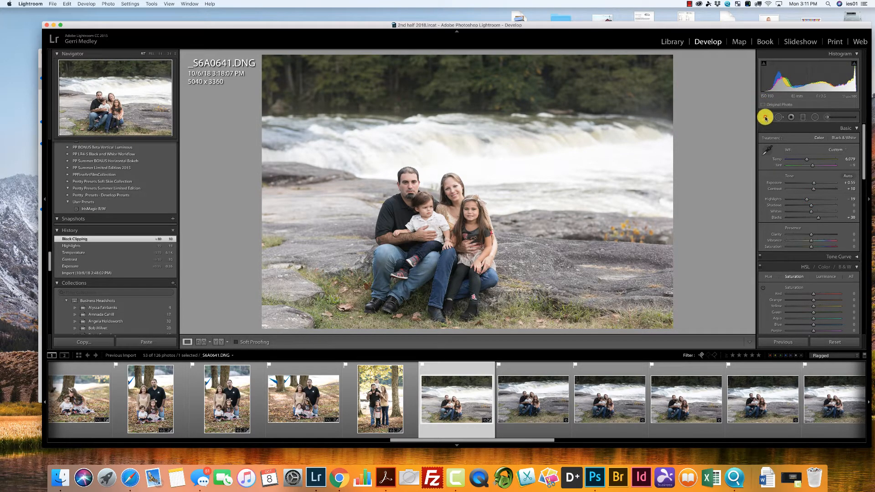
# Crop _S6A0641.DNG to about 4147 x 2765 around the family on the rocks.
pyautogui.moveTo(673, 55); pyautogui.dragTo(656, 78)
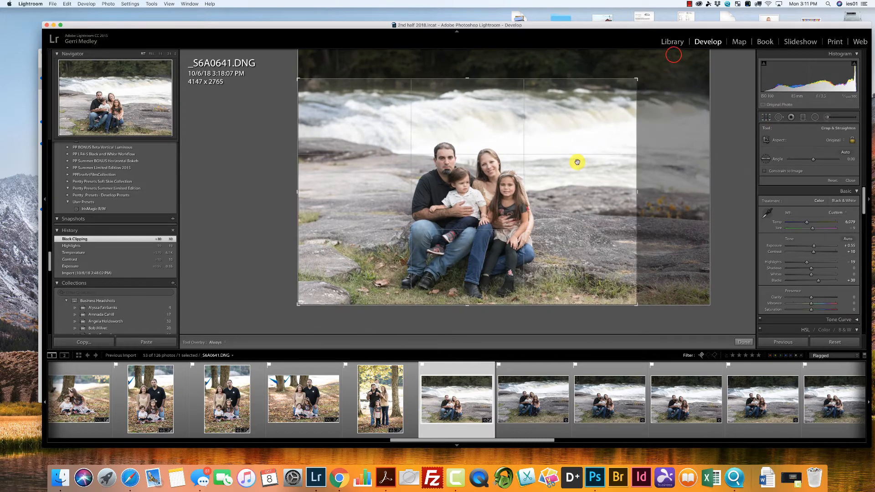
pyautogui.moveTo(559, 176); pyautogui.dragTo(557, 174)
pyautogui.press('r')
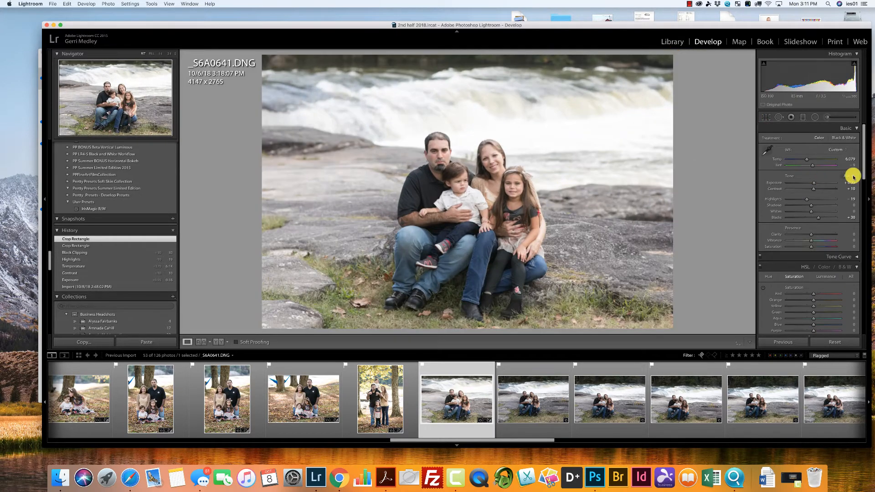
# Set _S6A0641.DNG's Clarity and Vibrance to +10 each, and compare it with the preceding park photo.
pyautogui.moveTo(863, 167); pyautogui.dragTo(861, 174)
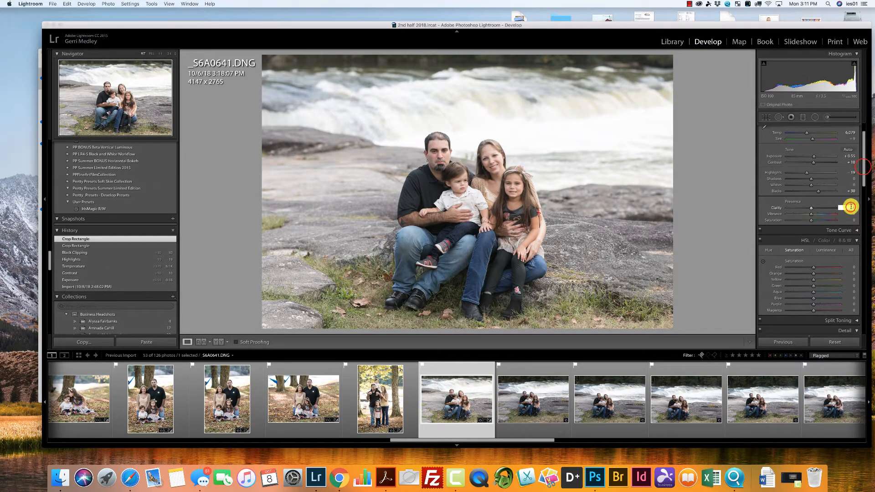
pyautogui.write('10')
pyautogui.press('Return')
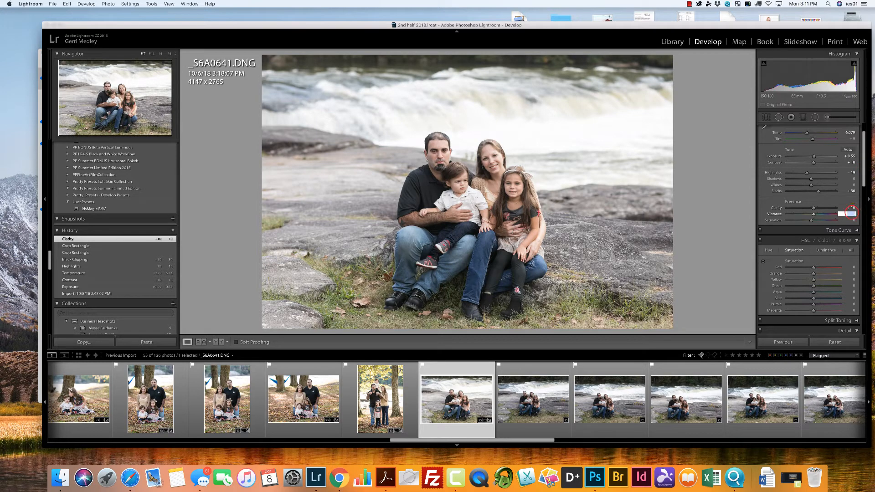
pyautogui.write('10')
pyautogui.press('Return')
pyautogui.click(370, 393)
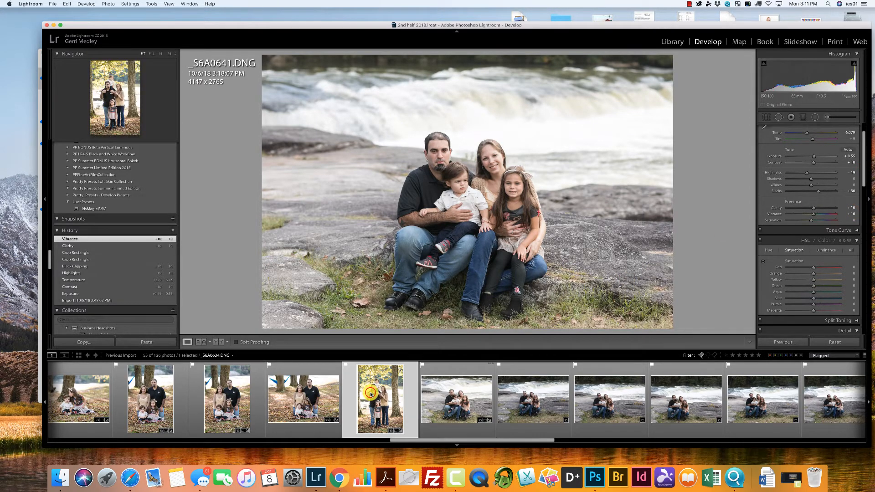
pyautogui.press('Right')
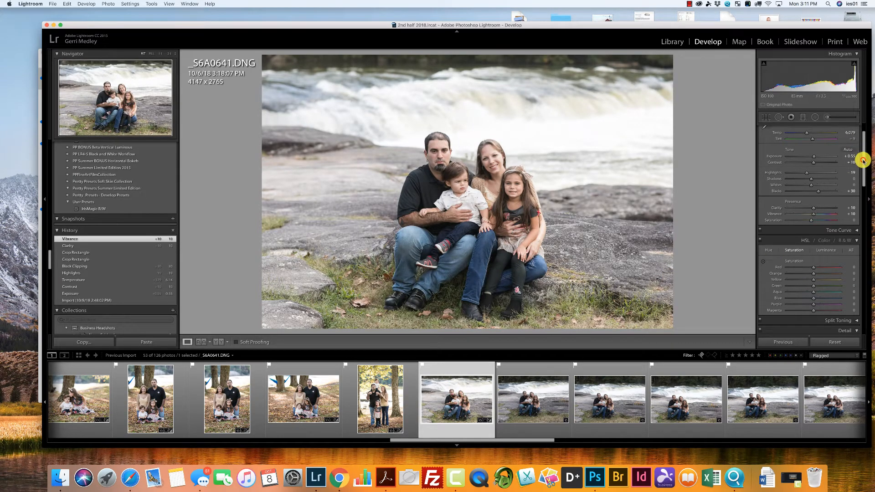
# Warm _S6A0641.DNG's Temp to 6,378, raise its Luminance noise reduction and set the noise reduction Contrast to 32.
pyautogui.scroll(1, 861, 162)
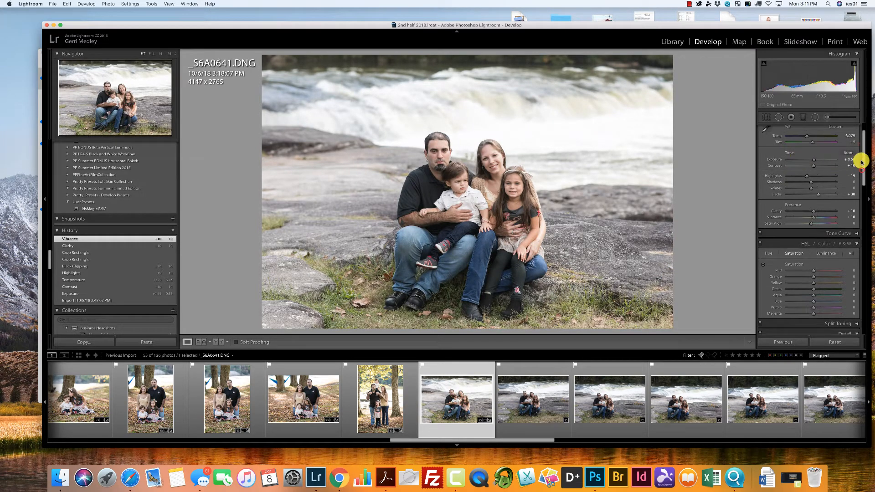
pyautogui.scroll(4, 861, 161)
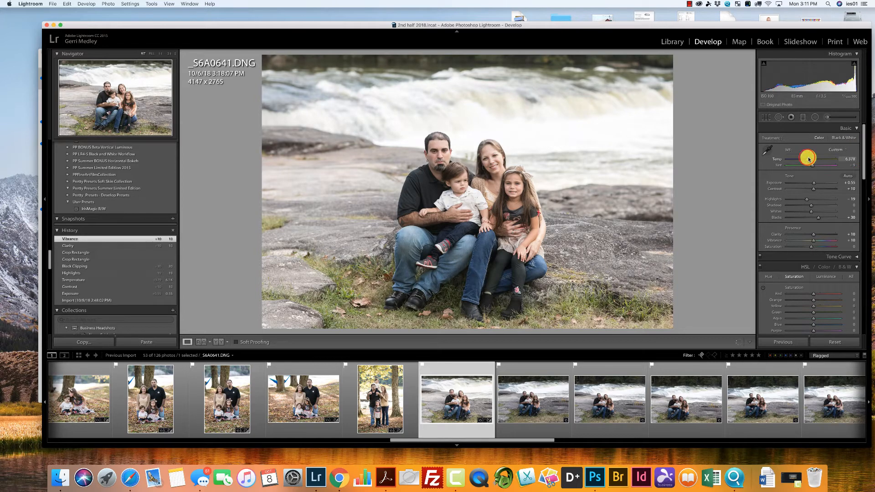
pyautogui.moveTo(808, 158); pyautogui.dragTo(808, 158)
pyautogui.moveTo(862, 148); pyautogui.dragTo(858, 199)
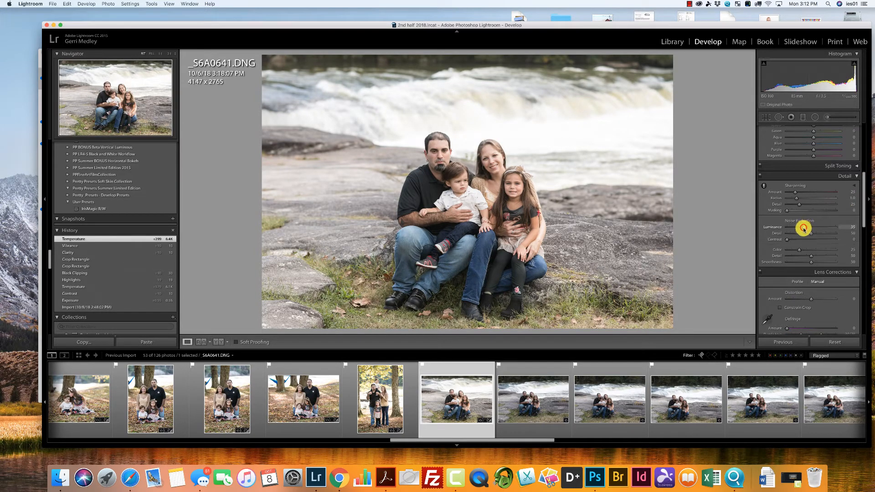
pyautogui.moveTo(803, 229); pyautogui.dragTo(803, 227)
pyautogui.click(801, 239)
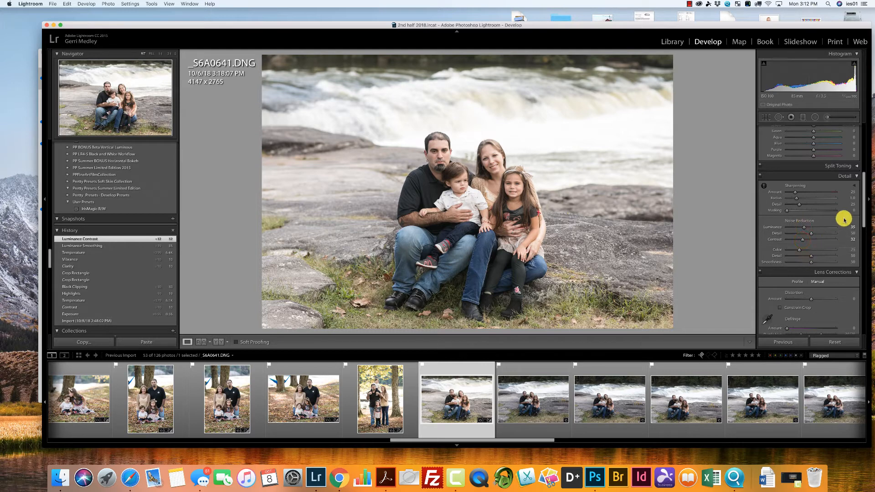
# Add a post-crop vignette to _S6A0641.DNG with Amount -16 and Midpoint 44.
pyautogui.moveTo(862, 210); pyautogui.dragTo(866, 310)
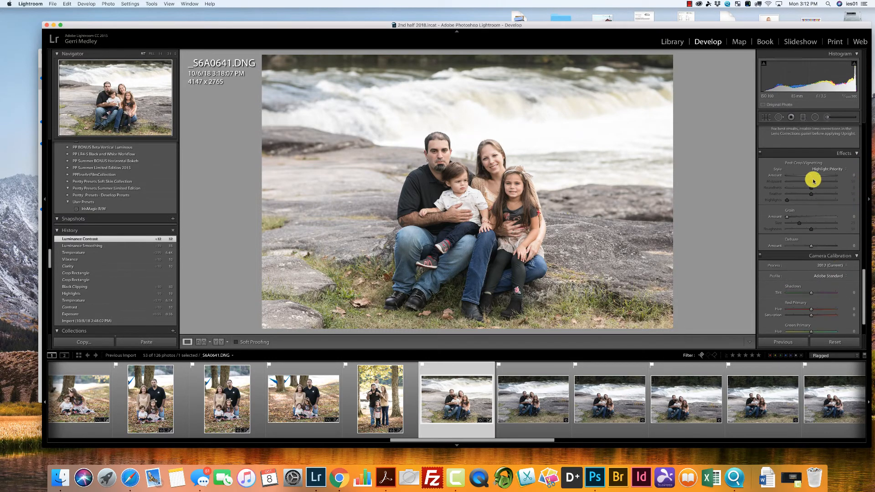
pyautogui.moveTo(810, 177); pyautogui.dragTo(808, 180)
# Synchronize _S6A0641.DNG's settings, without the crop, to the six following photos of the family seated on the rocks.
pyautogui.moveTo(548, 439); pyautogui.dragTo(597, 440)
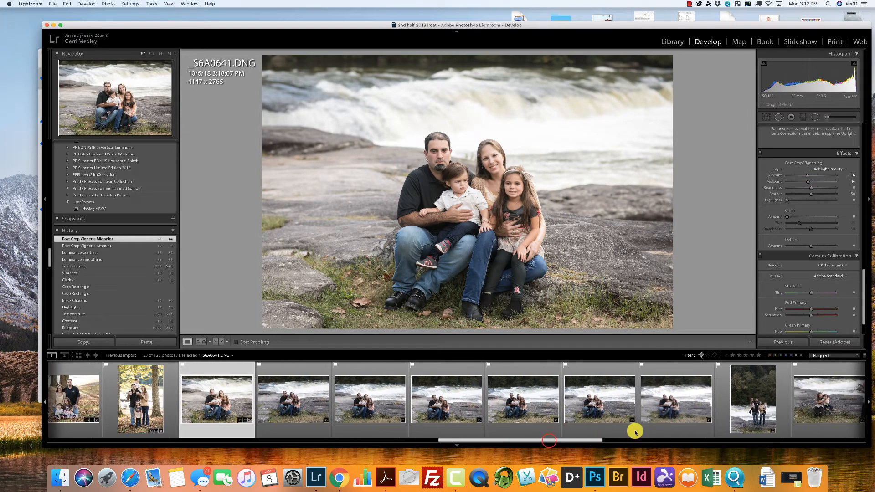
pyautogui.keyDown('shift'); pyautogui.click(673, 401); pyautogui.keyUp('shift')
pyautogui.click(787, 342)
pyautogui.click(539, 173)
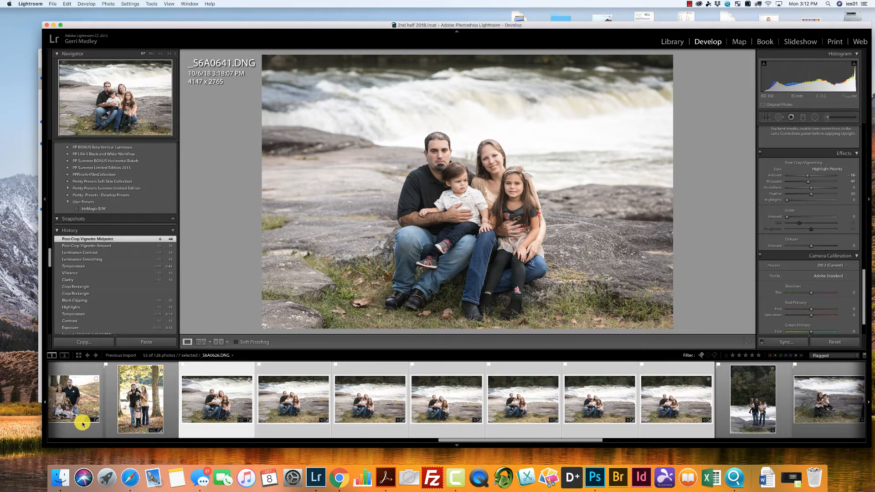
# Crop _S6A0642.DNG to about 3716 x 2478 around the seated family.
pyautogui.click(136, 404)
pyautogui.click(294, 406)
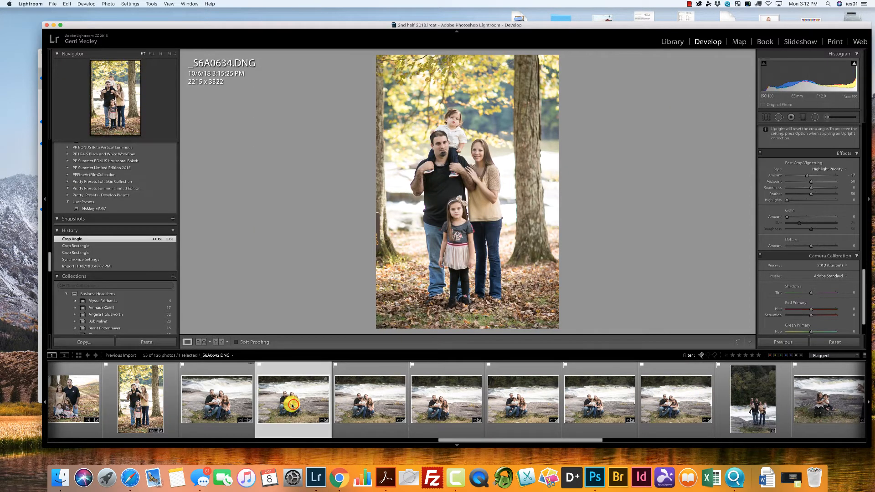
pyautogui.click(766, 119)
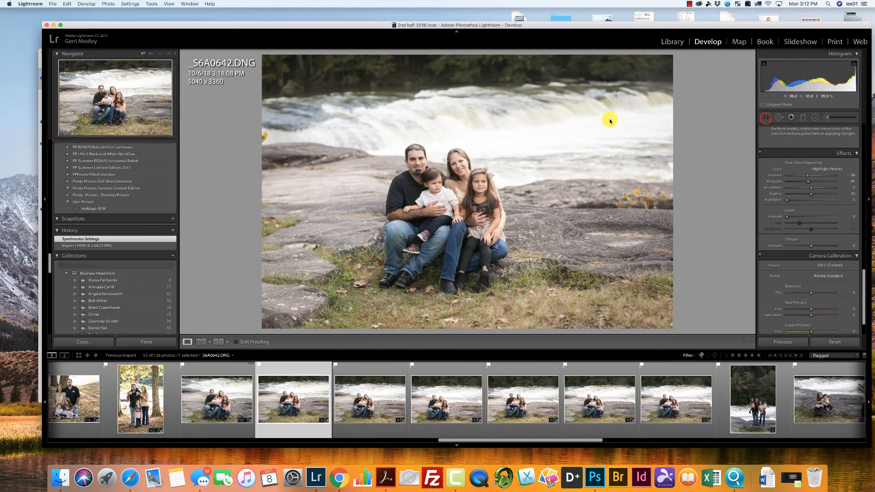
pyautogui.moveTo(672, 55); pyautogui.dragTo(646, 86)
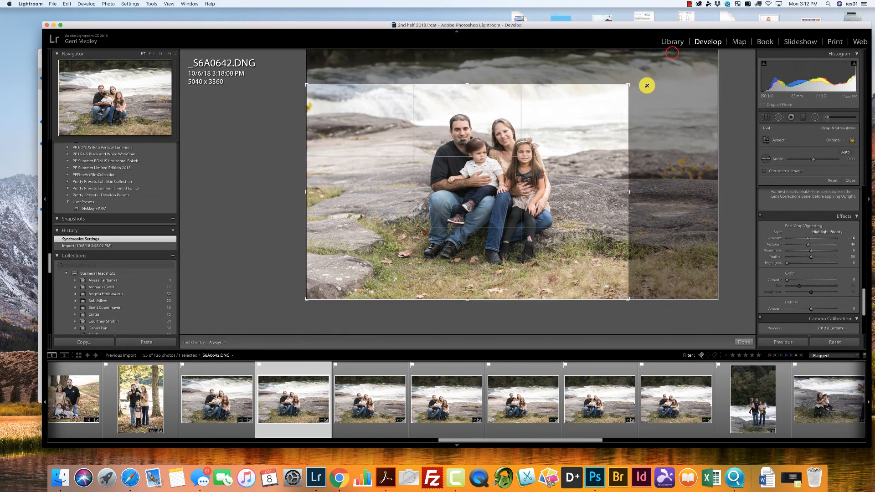
pyautogui.moveTo(534, 181); pyautogui.dragTo(516, 198)
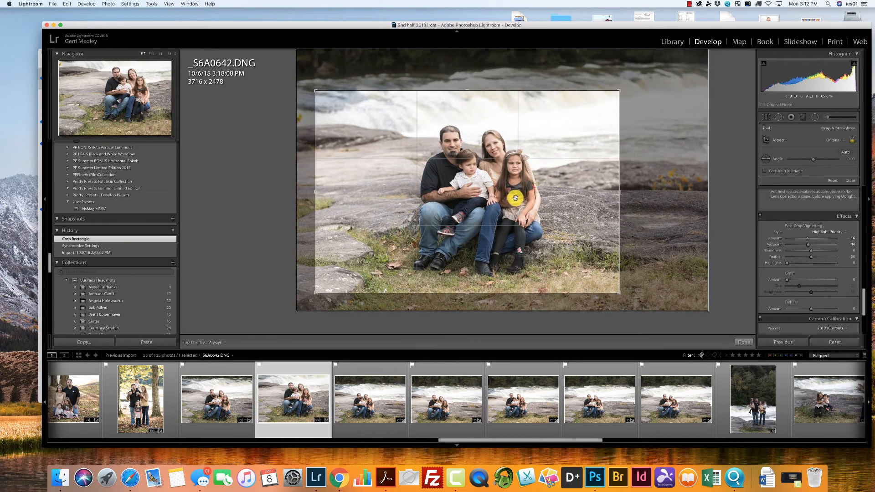
pyautogui.press('Return')
# Synchronize _S6A0642.DNG's settings, including Crop, to the five following photos of the seated family.
pyautogui.keyDown('shift'); pyautogui.click(673, 406); pyautogui.keyUp('shift')
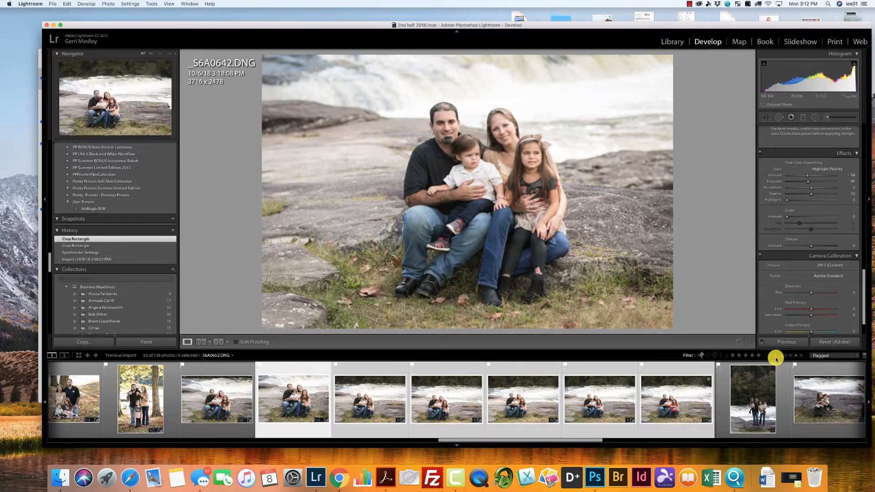
pyautogui.click(785, 343)
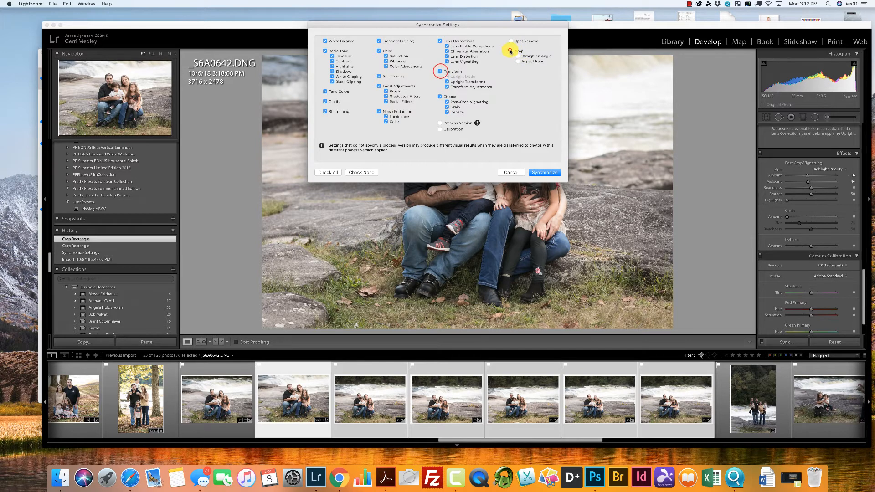
pyautogui.click(544, 172)
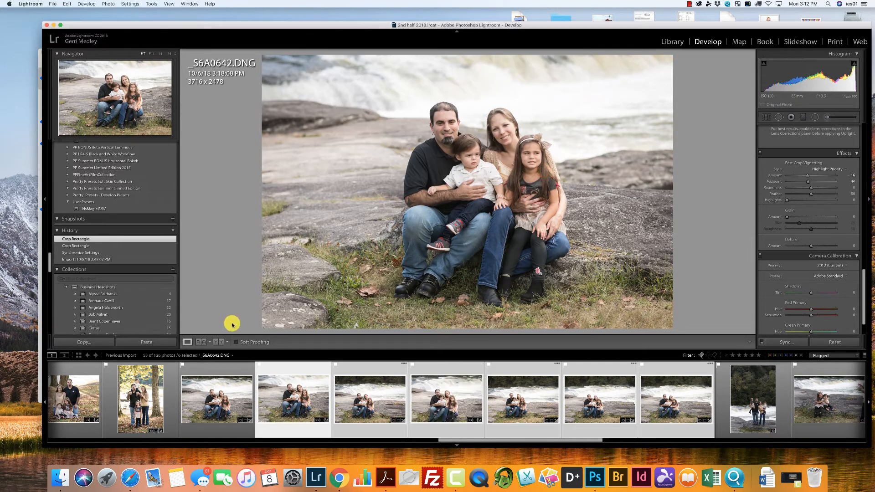
# Review the synchronized river photos and reposition the crop of _S6A0644.DNG around the family.
pyautogui.click(206, 377)
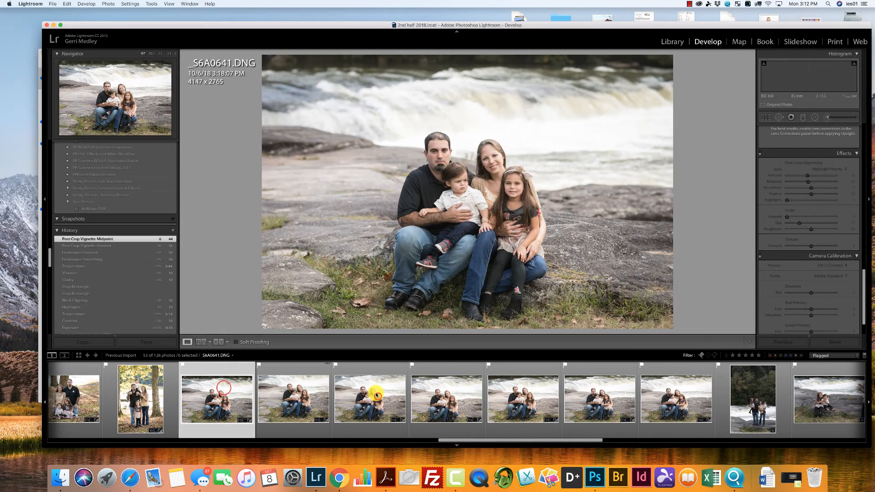
pyautogui.click(377, 396)
pyautogui.click(452, 397)
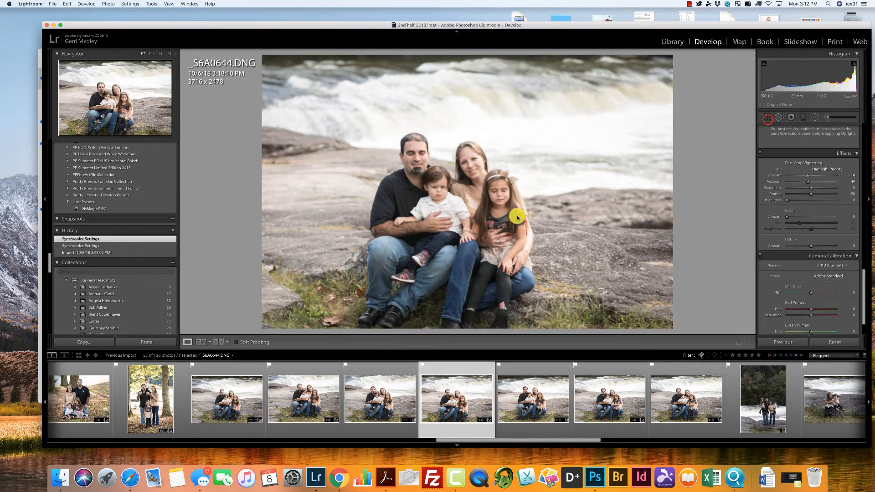
pyautogui.press('r')
pyautogui.moveTo(511, 190); pyautogui.dragTo(521, 172)
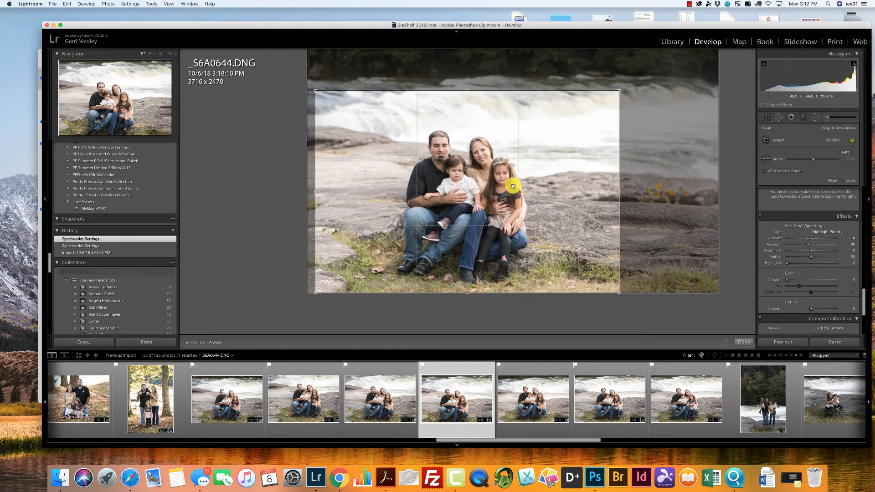
# Enlarge the crop of _S6A0645.DNG to about 3771 x 2514 and reposition it around the family.
pyautogui.click(547, 412)
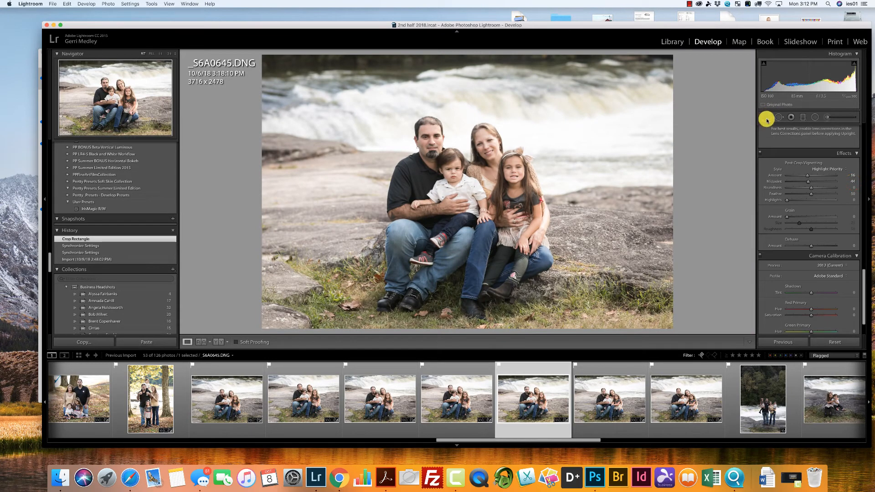
pyautogui.click(766, 119)
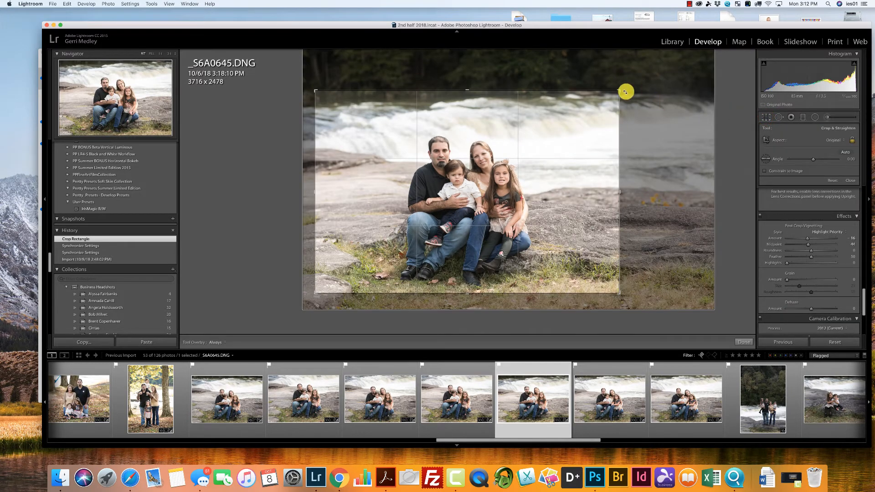
pyautogui.moveTo(618, 89)
pyautogui.mouseDown()
pyautogui.moveTo(609, 95)
pyautogui.moveTo(644, 74)
pyautogui.moveTo(628, 86)
pyautogui.mouseUp()
pyautogui.moveTo(489, 172); pyautogui.dragTo(493, 170)
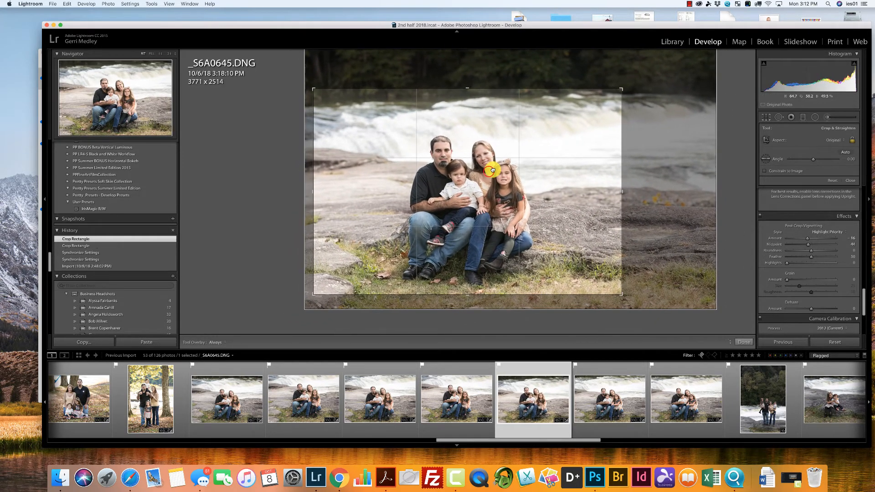
pyautogui.moveTo(522, 222); pyautogui.dragTo(522, 221)
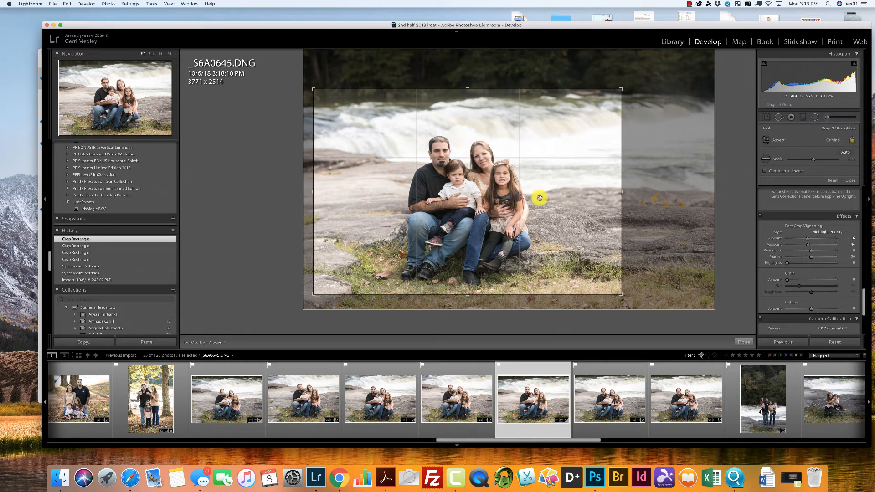
# Reposition the crops of _S6A0651.DNG and _S6A0652.DNG to leave more room below the family's feet.
pyautogui.click(610, 392)
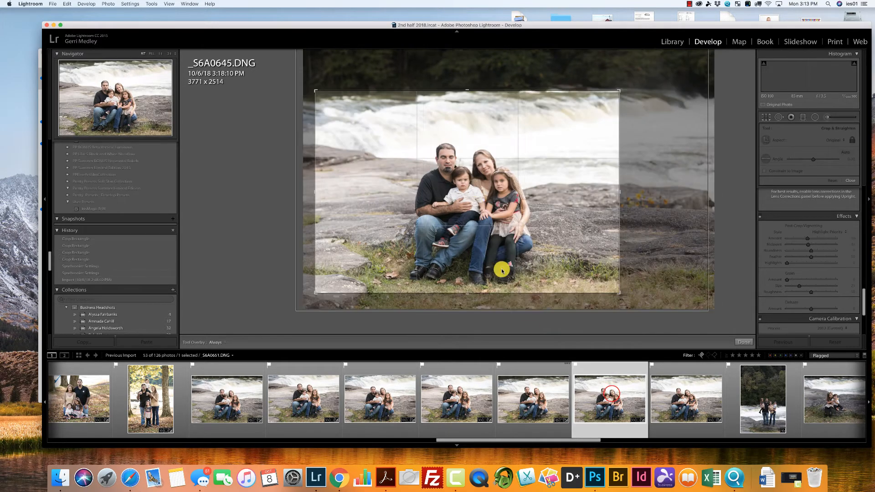
pyautogui.moveTo(472, 212); pyautogui.dragTo(471, 207)
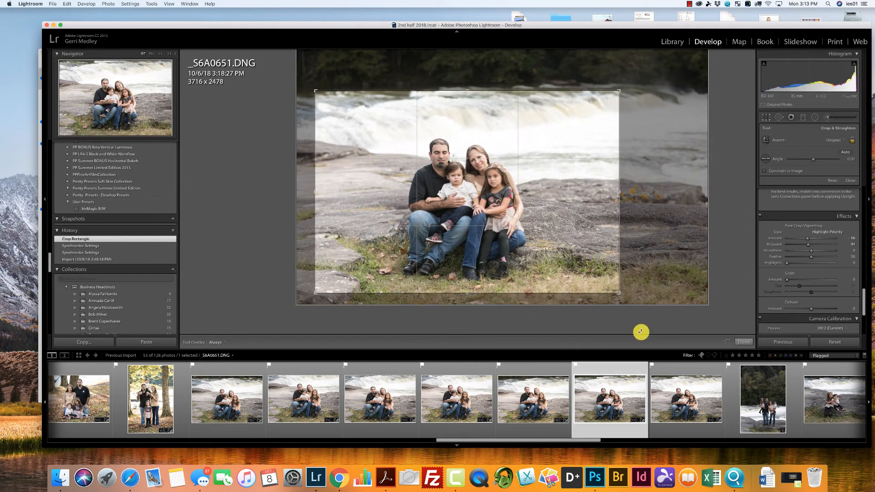
pyautogui.click(662, 389)
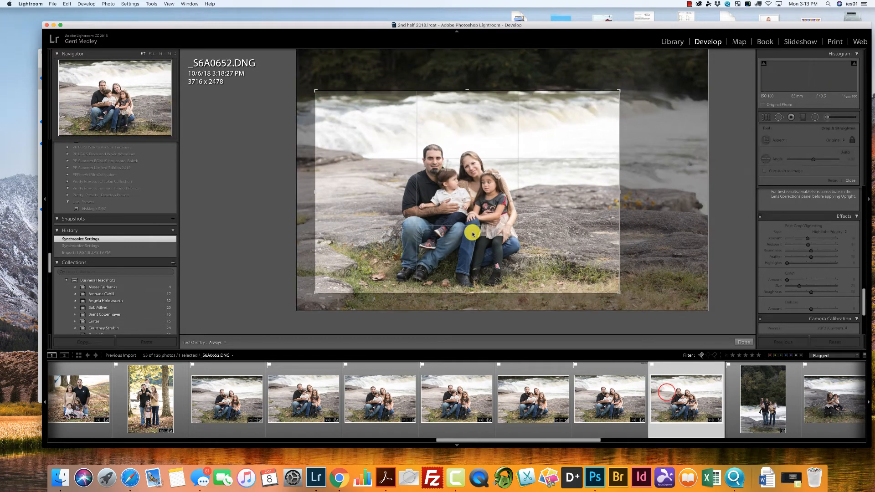
pyautogui.moveTo(478, 234); pyautogui.dragTo(476, 230)
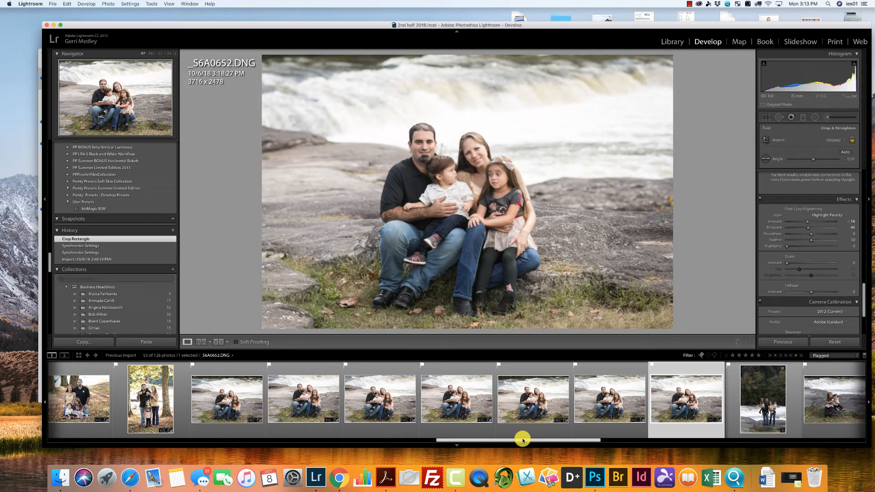
# Synchronize _S6A0652.DNG's settings, without Crop, Lens Corrections and Transform, to the nine following river photos, and clear the selection.
pyautogui.moveTo(524, 437); pyautogui.dragTo(664, 437)
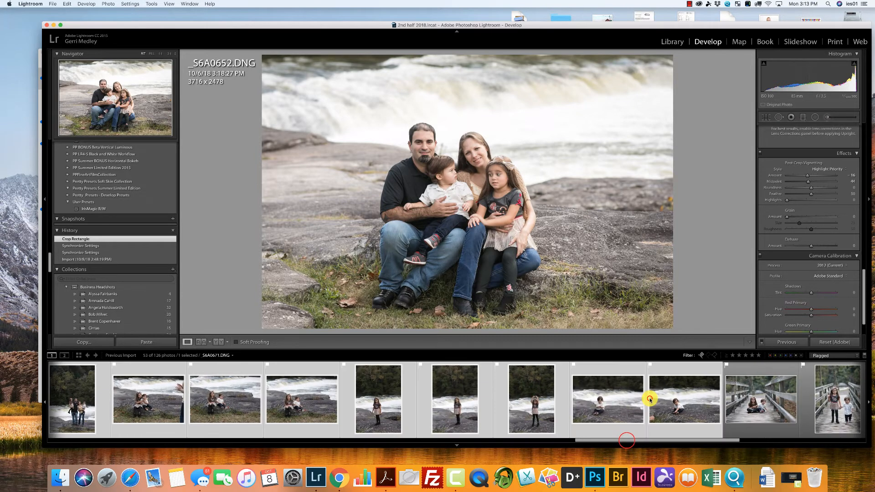
pyautogui.keyDown('shift'); pyautogui.click(649, 399); pyautogui.keyUp('shift')
pyautogui.click(787, 342)
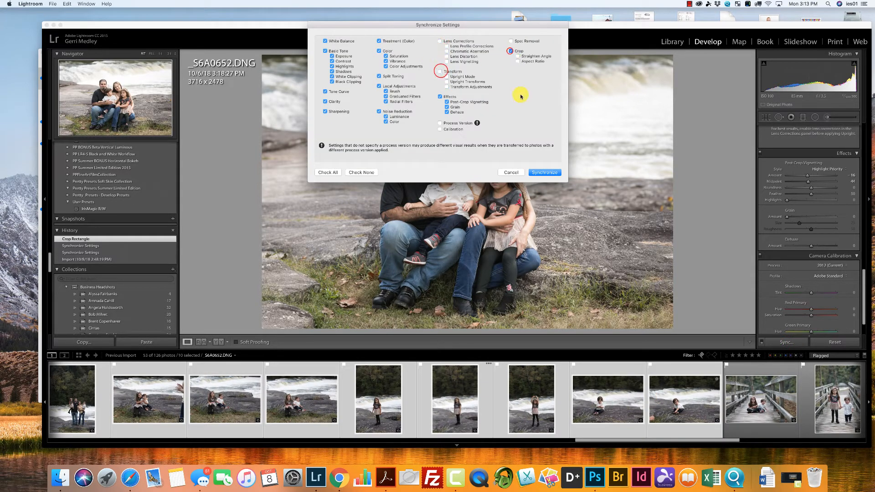
pyautogui.click(546, 173)
pyautogui.click(75, 5)
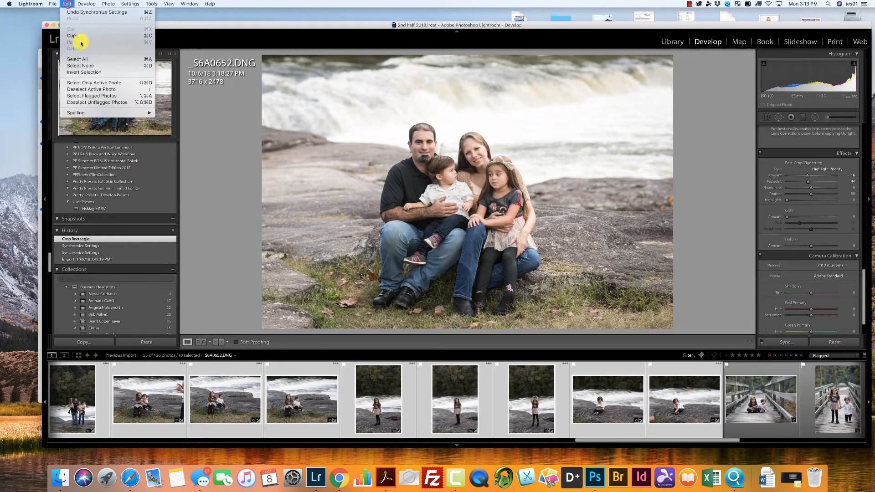
pyautogui.click(82, 63)
# Crop the vertical river portrait _S6A0655.DNG to about 2297 x 3446 around the standing family.
pyautogui.hscroll(-5, 665, 440)
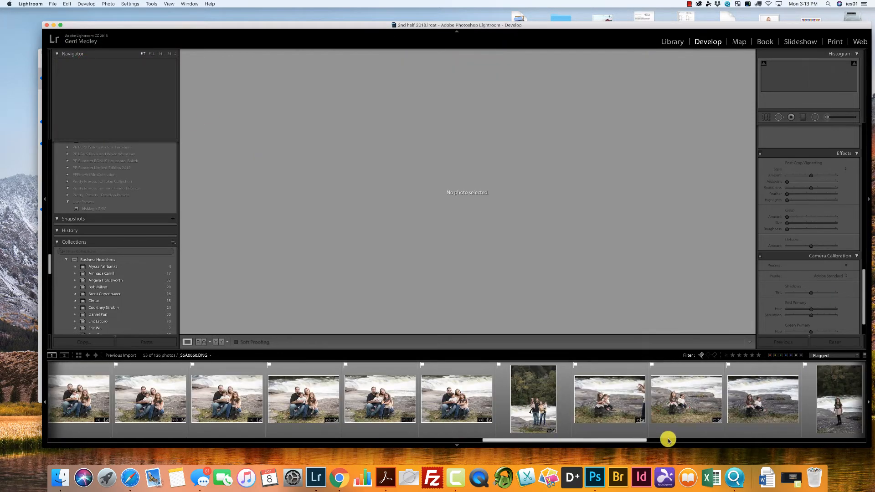
pyautogui.click(537, 425)
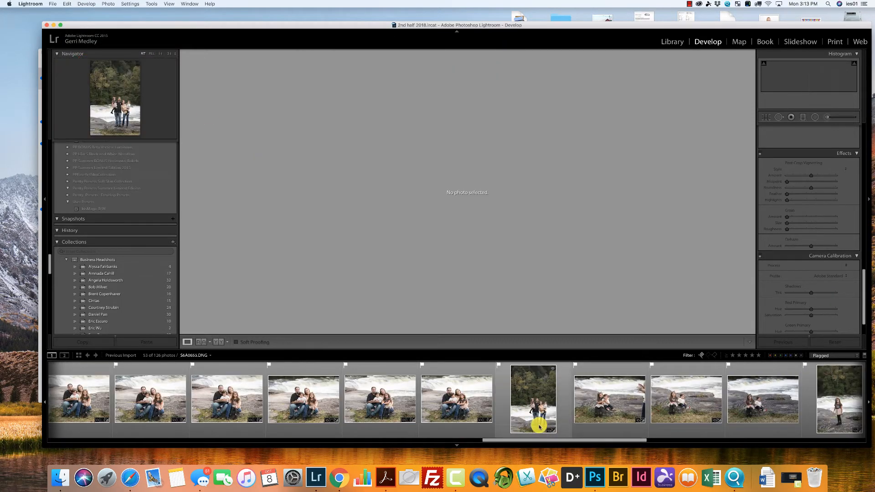
pyautogui.click(768, 116)
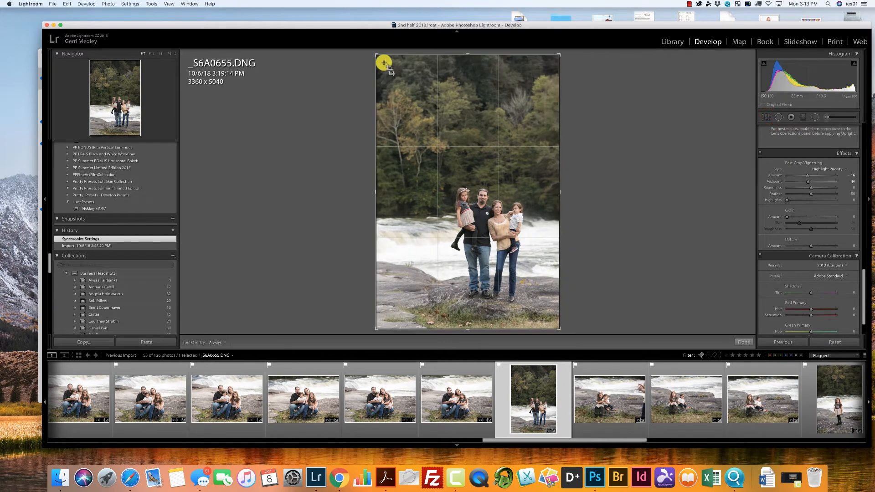
pyautogui.moveTo(375, 53); pyautogui.dragTo(414, 105)
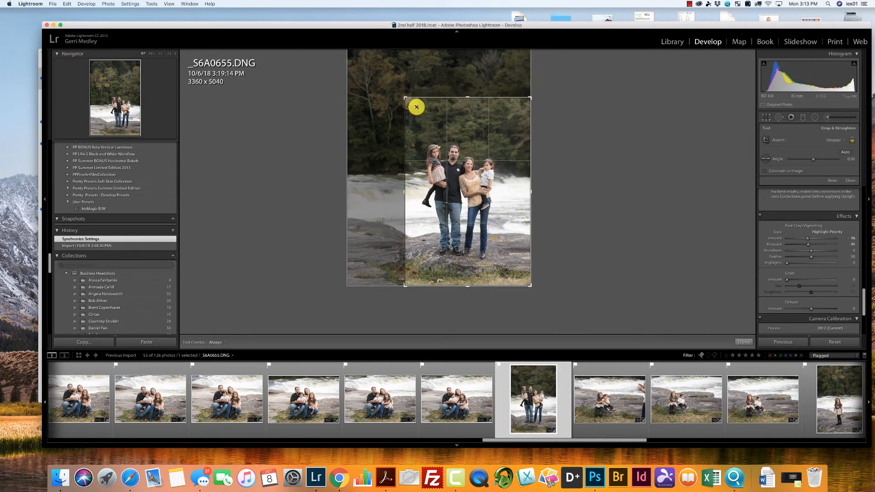
pyautogui.click(464, 167)
pyautogui.moveTo(459, 160); pyautogui.dragTo(463, 167)
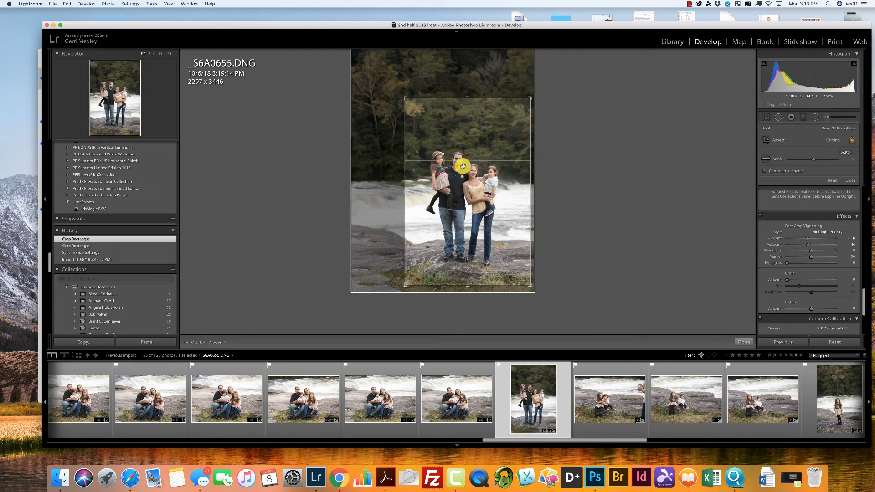
pyautogui.press('Return')
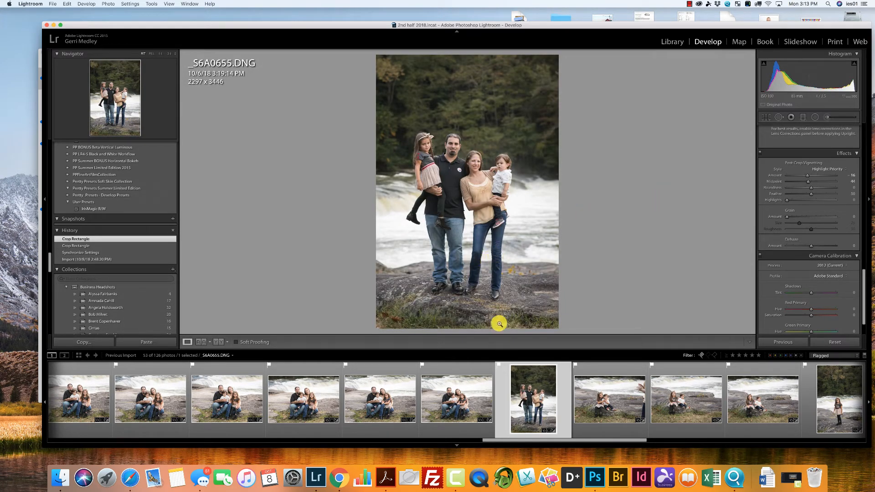
# Turn off the photo filter, flag the rejected river portrait _S6A0653.DNG as a pick, and restore the Flagged filter.
pyautogui.click(845, 355)
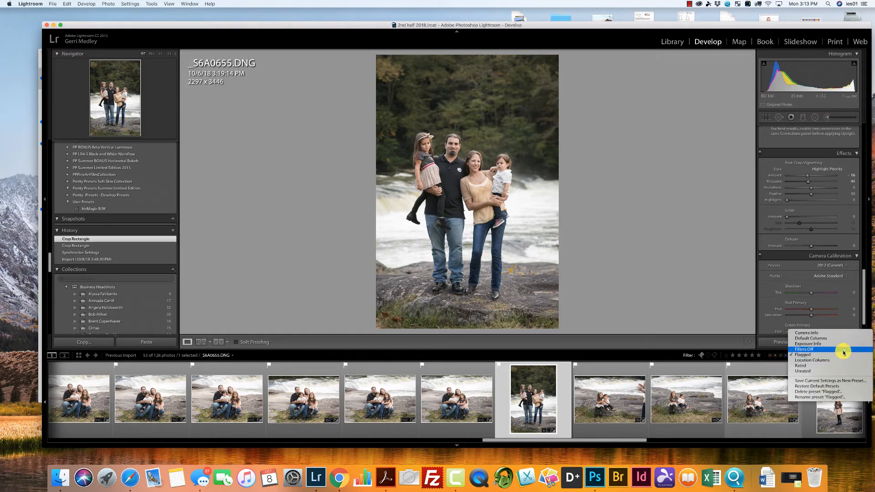
pyautogui.click(842, 350)
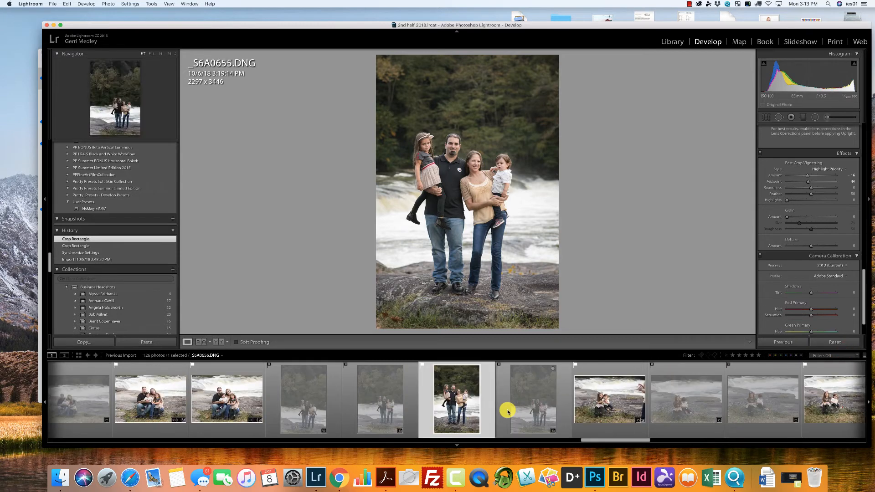
pyautogui.click(316, 416)
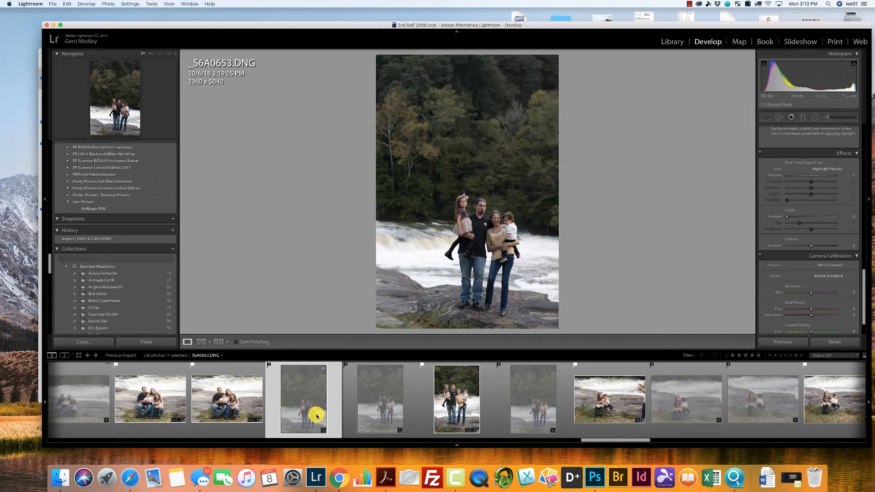
pyautogui.press('p')
pyautogui.click(851, 355)
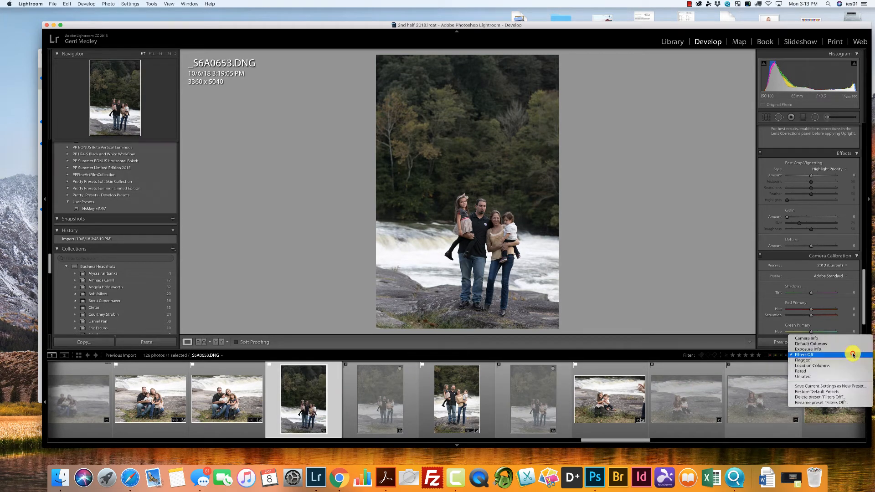
pyautogui.click(802, 360)
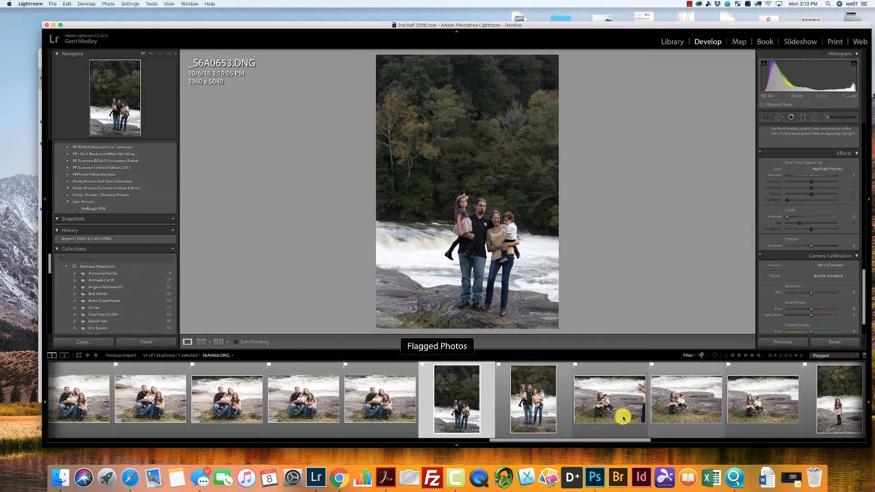
# Synchronize _S6A0655.DNG's settings, without its crop, to _S6A0653.DNG and clear the selection.
pyautogui.click(526, 410)
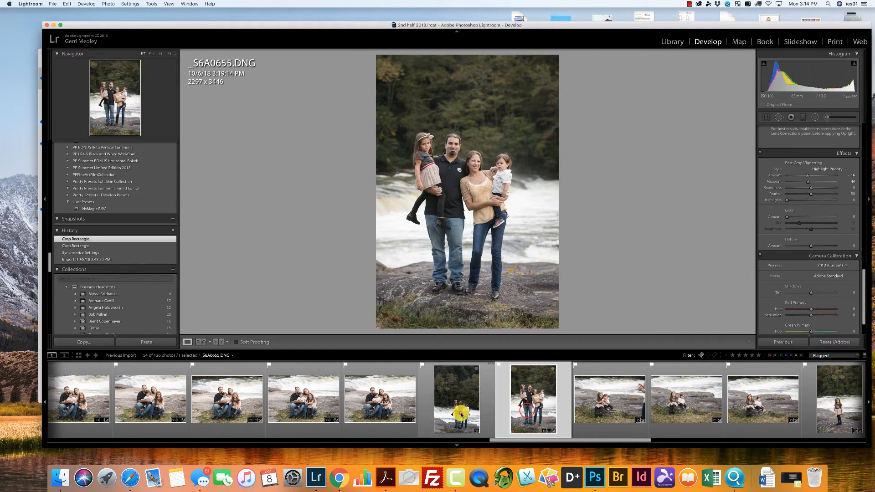
pyautogui.keyDown('super'); pyautogui.click(461, 414); pyautogui.keyUp('super')
pyautogui.click(789, 343)
pyautogui.click(537, 175)
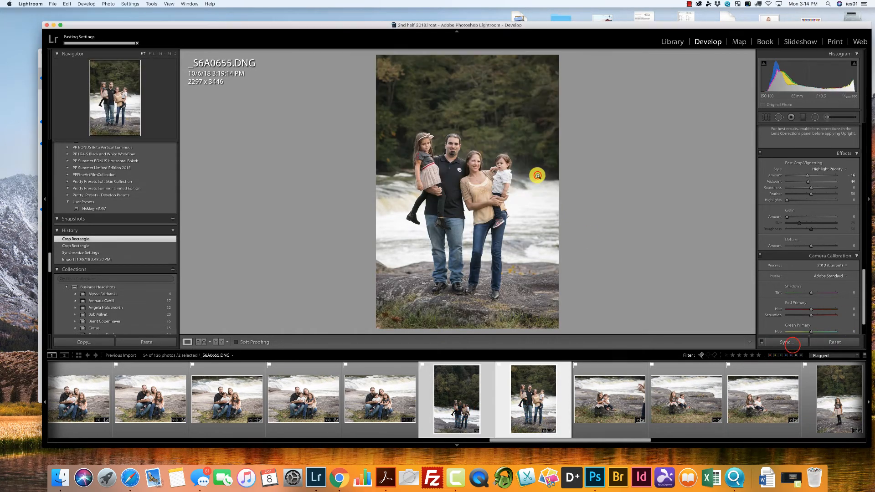
pyautogui.click(67, 3)
pyautogui.click(94, 67)
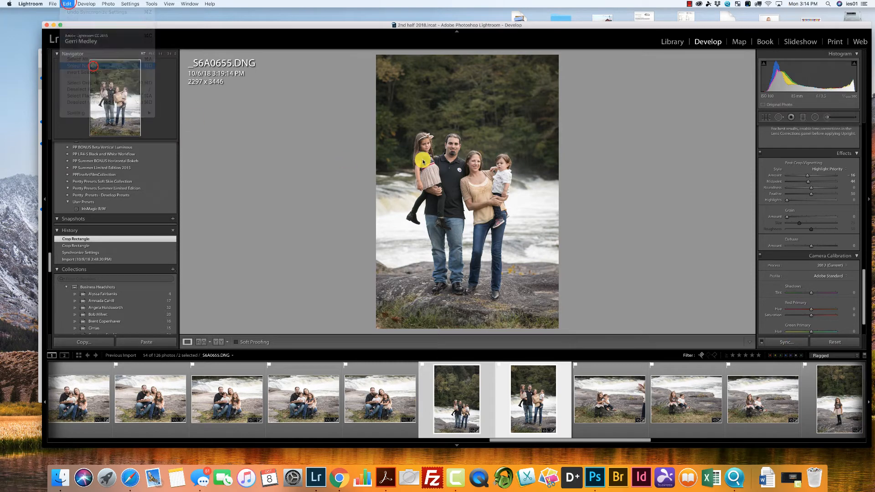
# Crop the vertical river portrait _S6A0653.DNG to about 2130 x 3195 around the standing family.
pyautogui.click(463, 401)
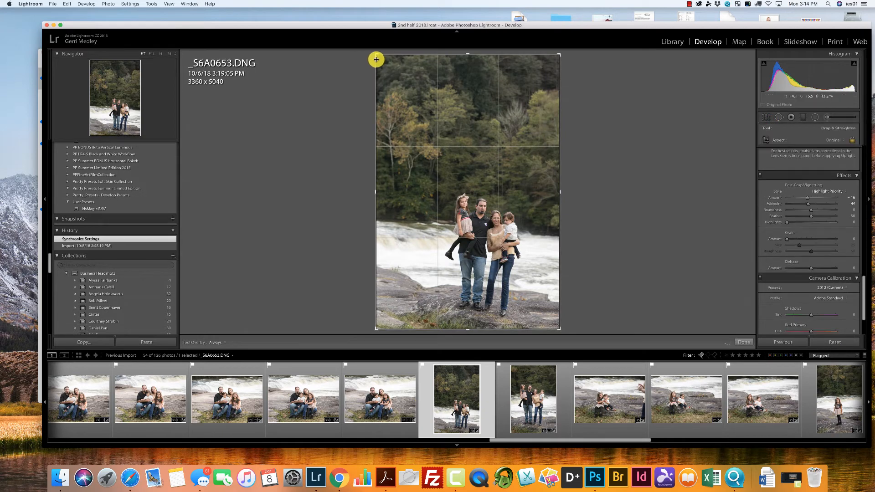
pyautogui.moveTo(375, 54); pyautogui.dragTo(400, 101)
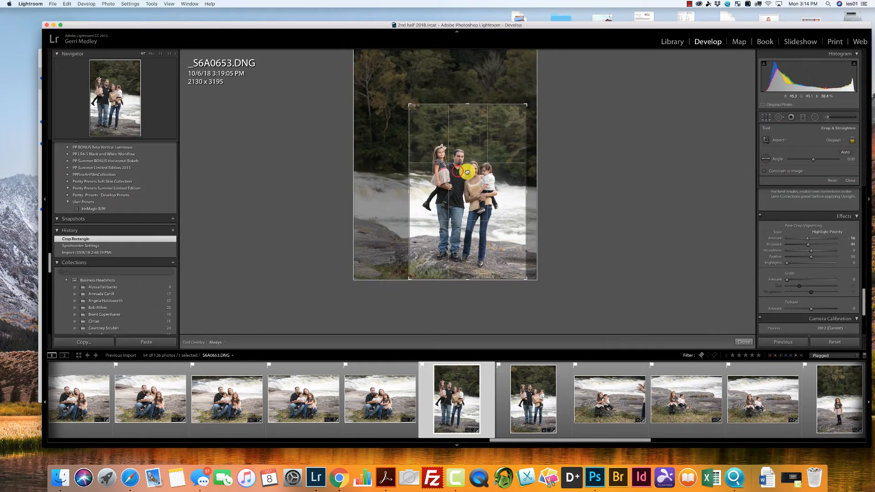
pyautogui.moveTo(457, 172); pyautogui.dragTo(471, 173)
pyautogui.press('Return')
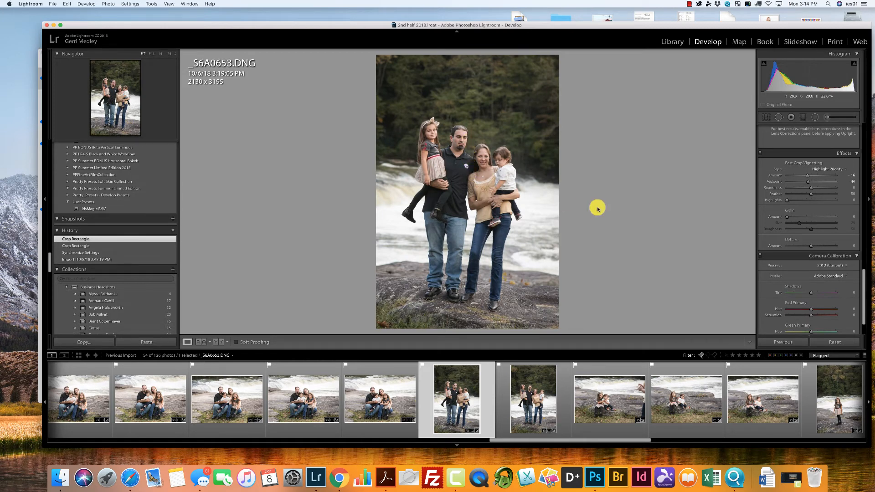
# Crop _S6A0657.DNG to about 3520 x 2347 around the two children, excluding the adult, and straighten it by about 1.48 degrees.
pyautogui.click(610, 394)
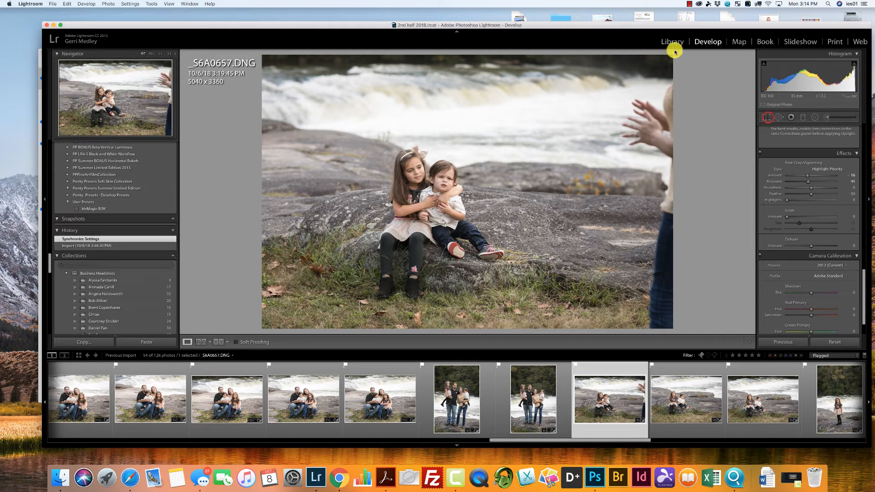
pyautogui.press('r')
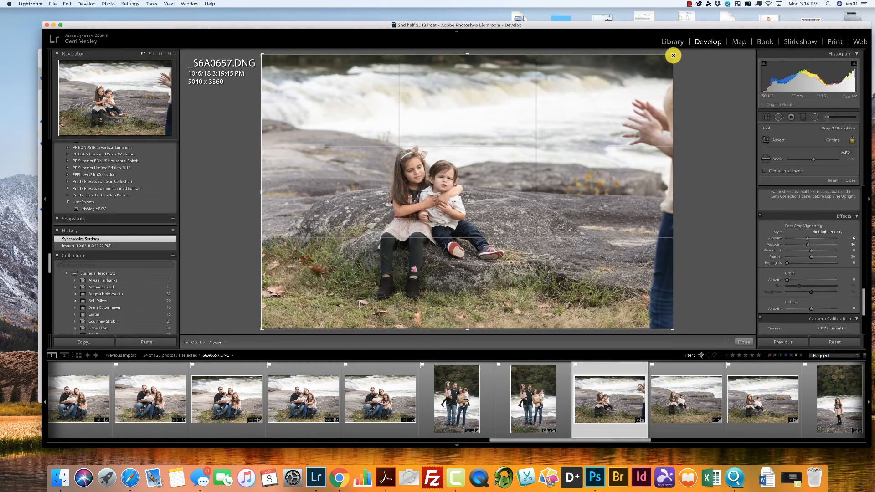
pyautogui.moveTo(672, 55); pyautogui.dragTo(644, 96)
pyautogui.moveTo(545, 182); pyautogui.dragTo(529, 196)
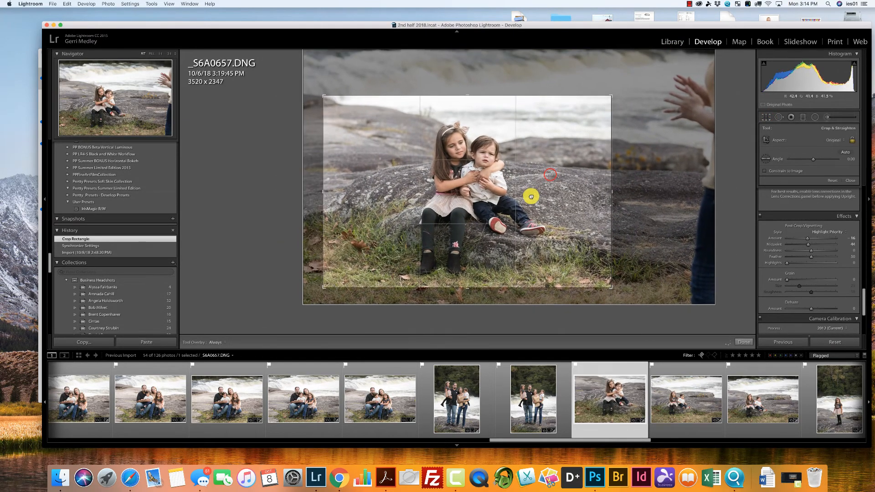
pyautogui.moveTo(660, 201); pyautogui.dragTo(549, 209)
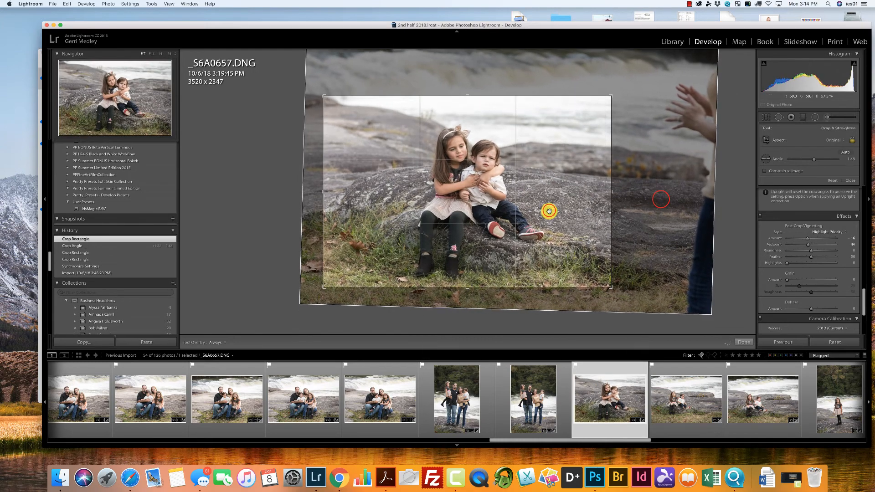
pyautogui.press('Return')
# Crop _S6A0660.DNG to about 3525 x 2350 around the two children on the rock.
pyautogui.click(695, 403)
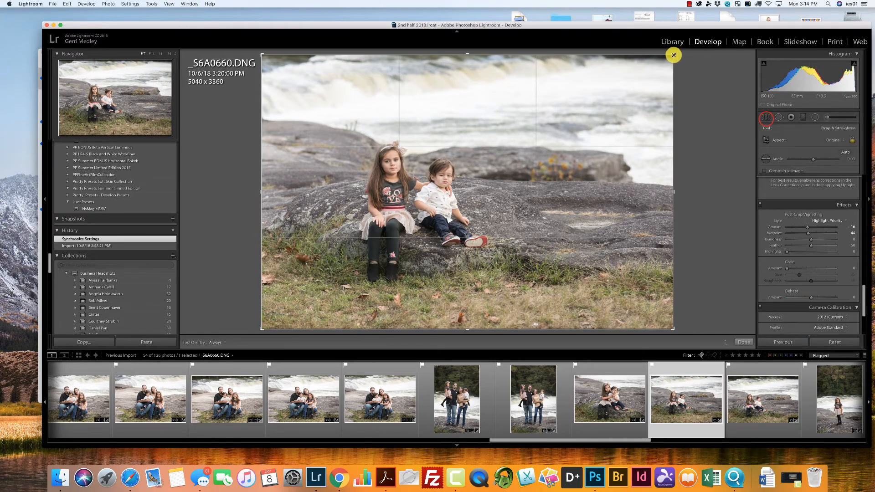
pyautogui.moveTo(673, 55); pyautogui.dragTo(612, 89)
pyautogui.moveTo(524, 169); pyautogui.dragTo(525, 195)
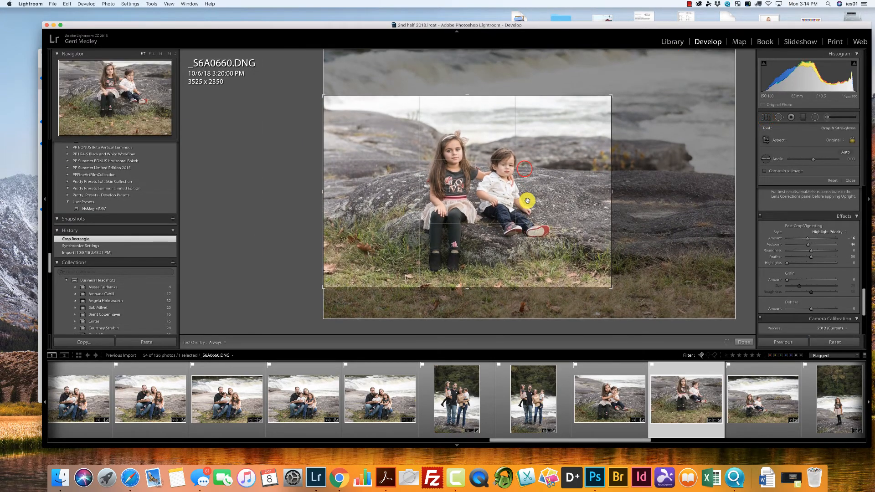
pyautogui.press('Return')
# Crop _S6A0661.DNG to about 3665 x 2443 around the two seated children.
pyautogui.click(747, 388)
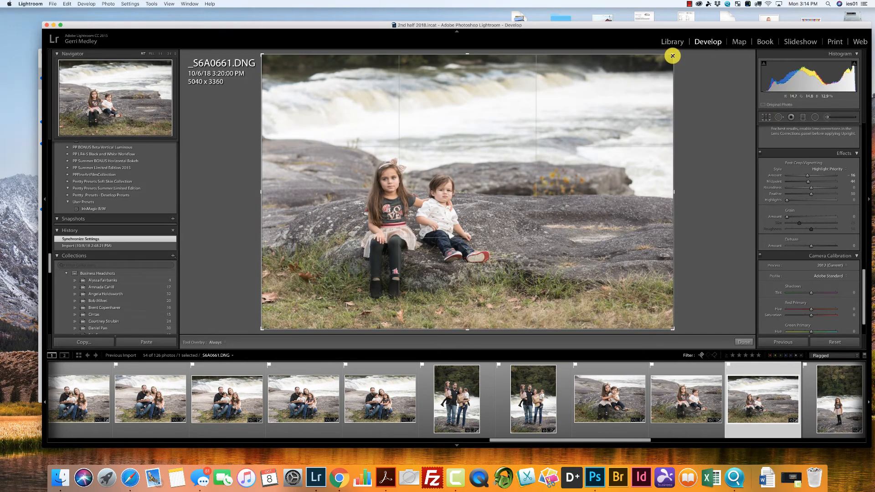
pyautogui.moveTo(672, 56); pyautogui.dragTo(633, 94)
pyautogui.moveTo(552, 187); pyautogui.dragTo(552, 200)
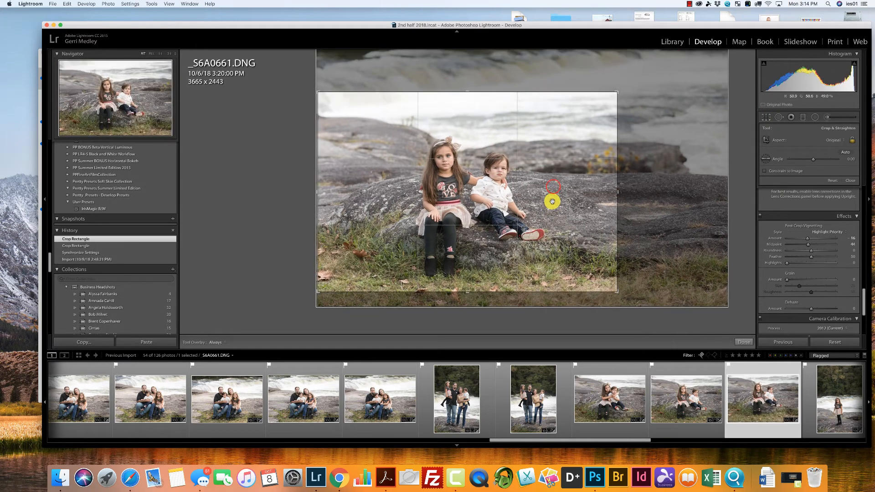
pyautogui.press('Return')
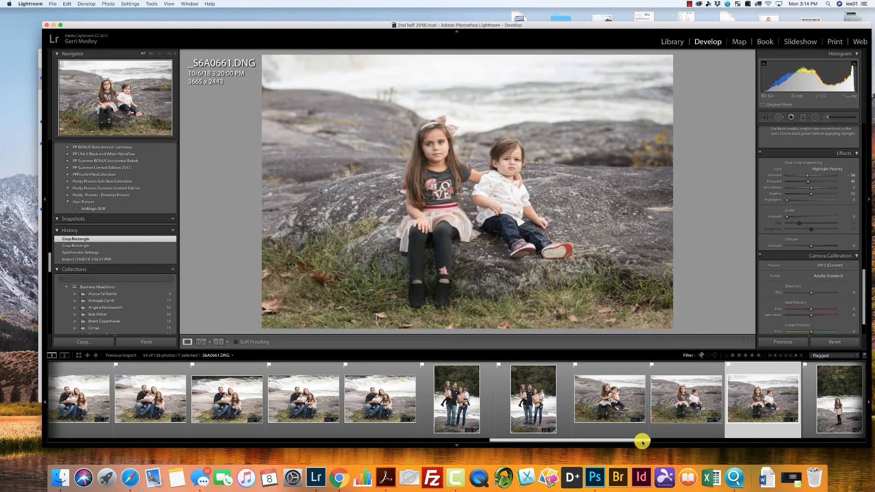
# Crop the vertical portrait _S6A0664.DNG to about 2221 x 3332 around the standing girl.
pyautogui.moveTo(640, 440); pyautogui.dragTo(683, 440)
pyautogui.click(575, 419)
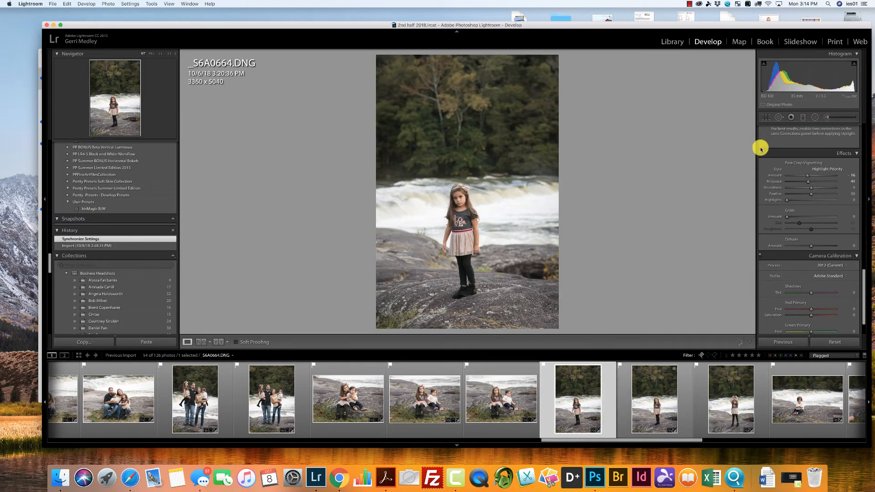
pyautogui.press('r')
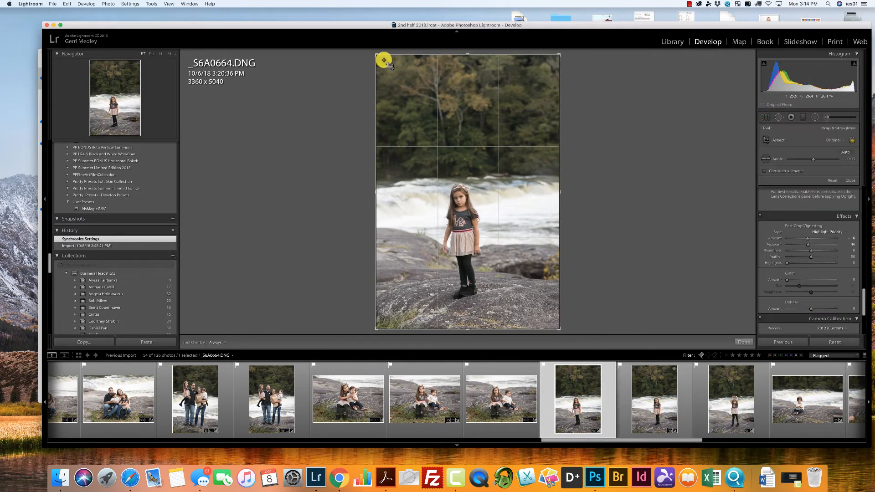
pyautogui.moveTo(375, 54); pyautogui.dragTo(407, 102)
pyautogui.moveTo(452, 157); pyautogui.dragTo(488, 171)
pyautogui.press('r')
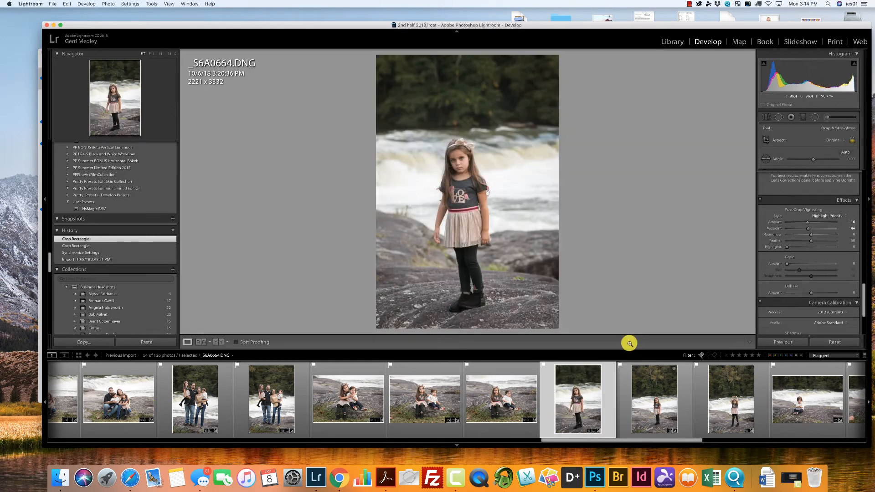
# Synchronize _S6A0664.DNG's settings, including Crop, Lens Corrections and Transform, to _S6A0665.DNG and clear the selection.
pyautogui.keyDown('super'); pyautogui.click(650, 394); pyautogui.keyUp('super')
pyautogui.click(787, 342)
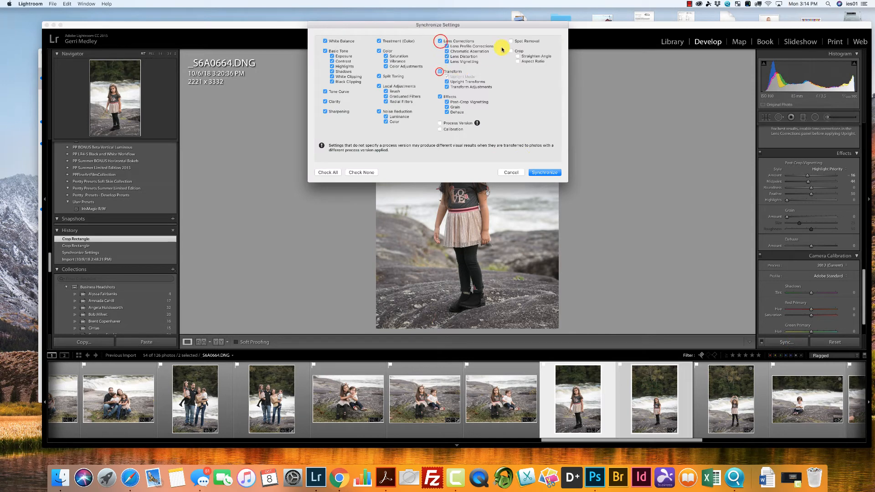
pyautogui.click(555, 174)
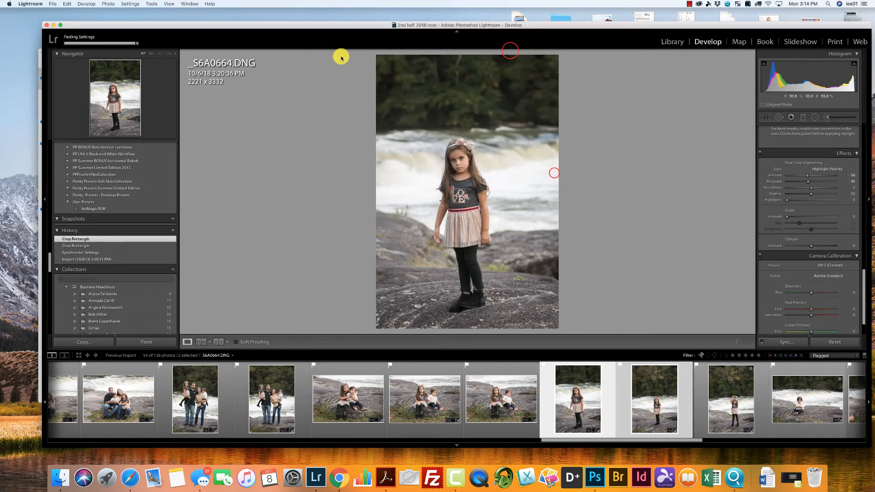
pyautogui.click(66, 4)
pyautogui.click(85, 69)
# Reposition the crop of _S6A0665.DNG so the standing girl is centred in the frame.
pyautogui.click(661, 394)
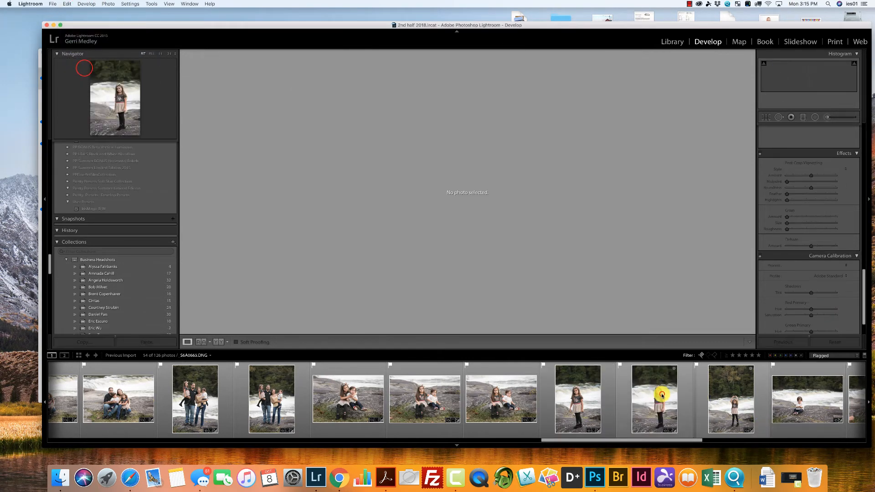
pyautogui.click(453, 200)
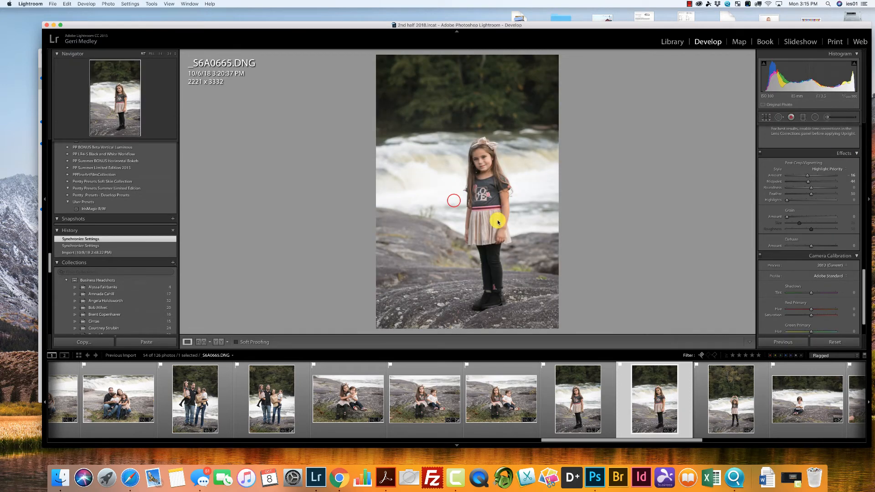
pyautogui.press('r')
pyautogui.moveTo(472, 230); pyautogui.dragTo(457, 235)
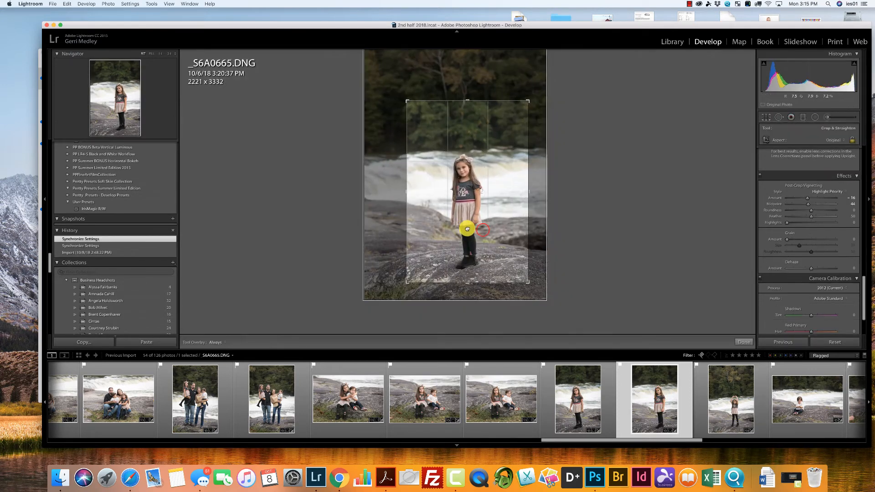
# Crop _S6A0669.DNG to about 2334 x 3501 around the girl with her arms raised.
pyautogui.click(722, 399)
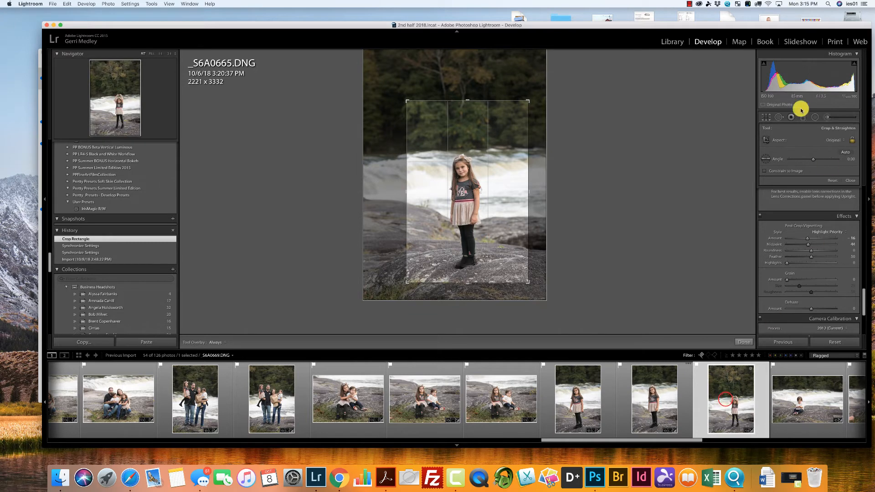
pyautogui.moveTo(377, 54); pyautogui.dragTo(405, 95)
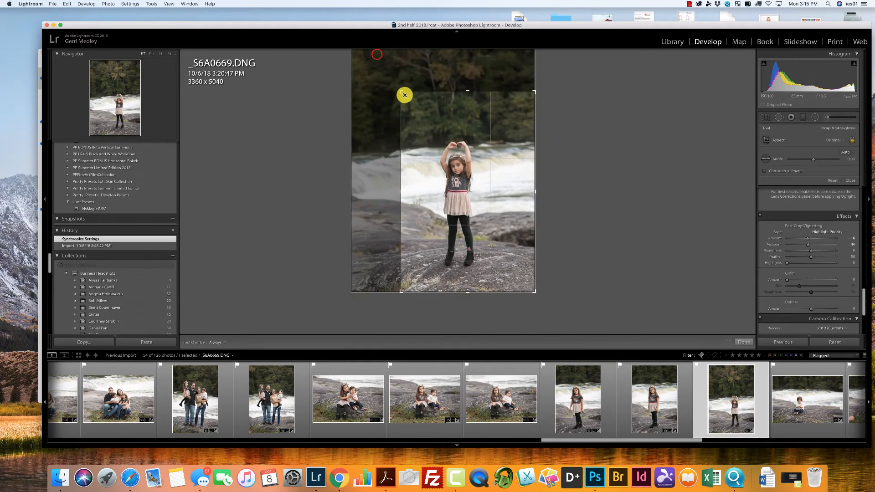
pyautogui.moveTo(474, 151); pyautogui.dragTo(482, 157)
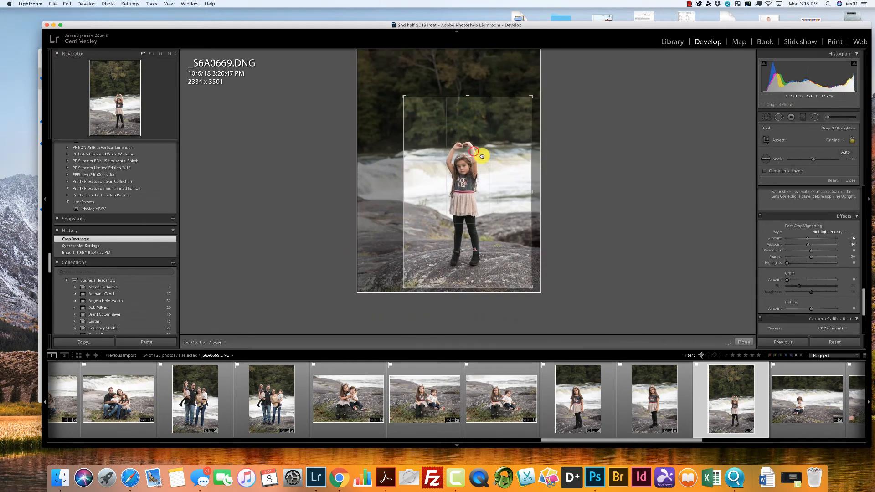
# Crop _S6A0670.DNG to about 3675 x 2450 around the seated toddler, keeping some trees above the river.
pyautogui.click(809, 412)
pyautogui.moveTo(699, 439); pyautogui.dragTo(724, 440)
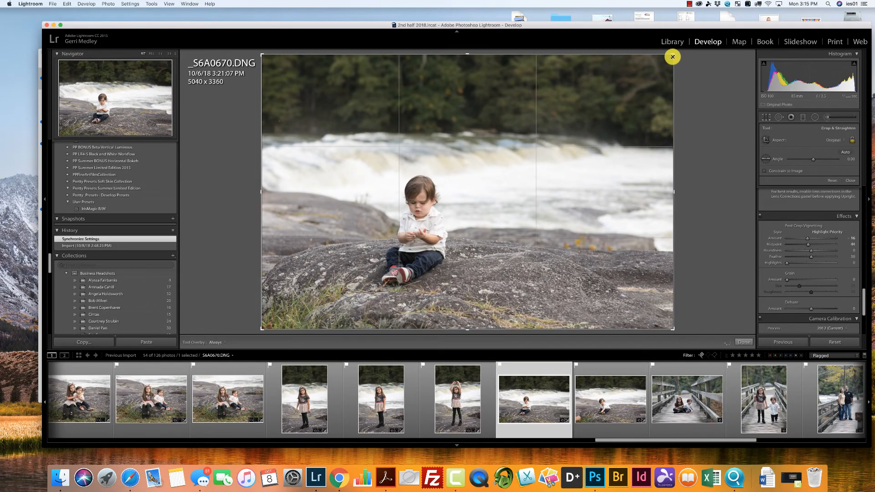
pyautogui.moveTo(672, 55); pyautogui.dragTo(634, 88)
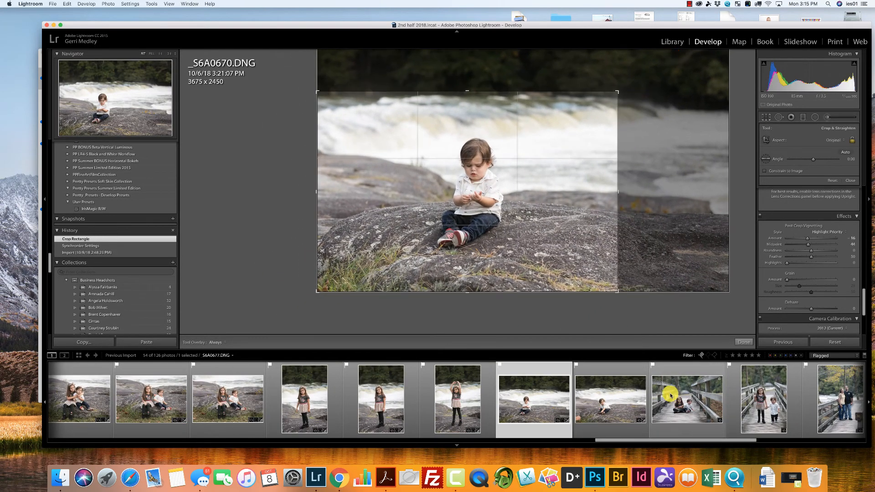
pyautogui.moveTo(523, 203); pyautogui.dragTo(523, 204)
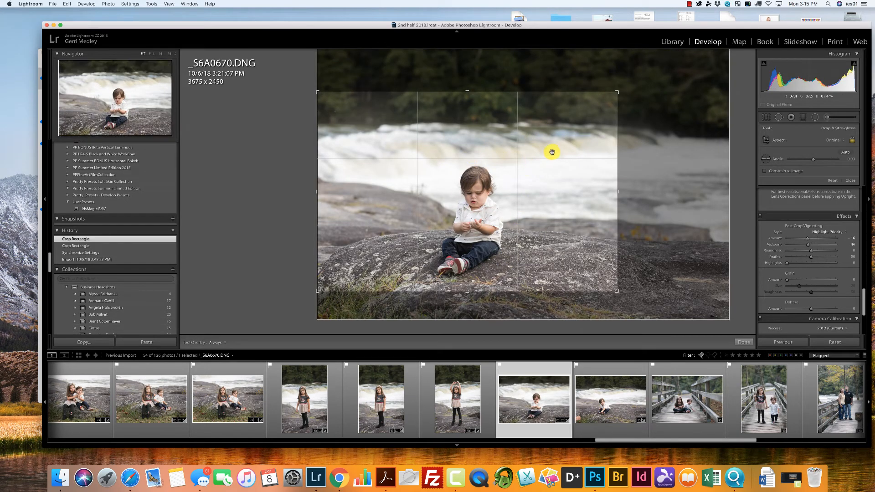
# Crop _S6A0671.DNG to about 3860 x 2573 around the seated toddler, keeping some trees above the river.
pyautogui.click(630, 398)
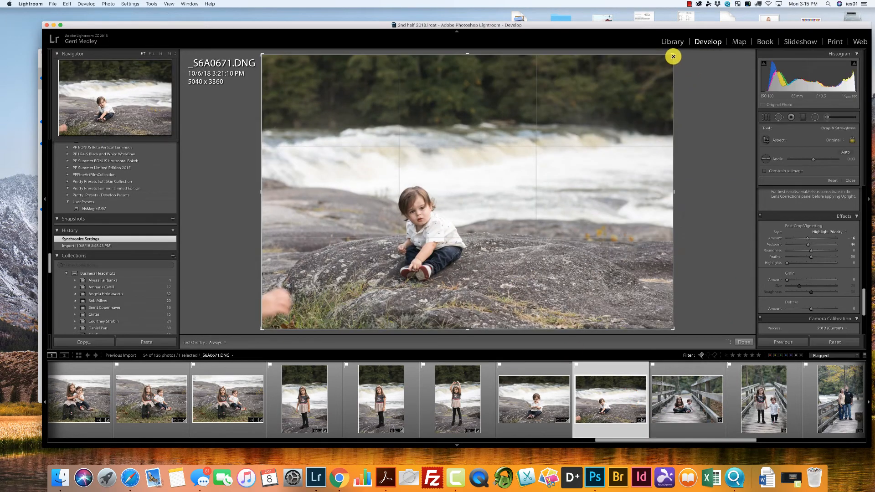
pyautogui.moveTo(673, 56); pyautogui.dragTo(637, 88)
pyautogui.moveTo(559, 191); pyautogui.dragTo(558, 215)
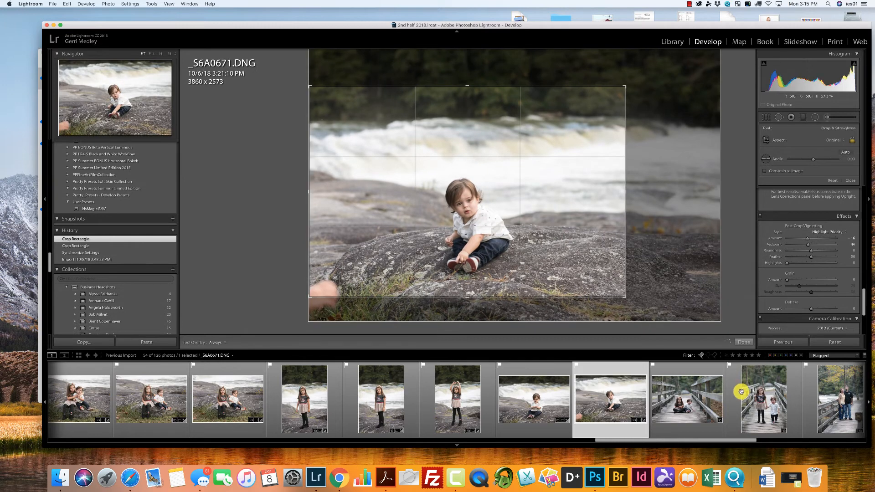
# Straighten the perspective of bridge photo _S6A0677.DNG with Auto Upright and Constrain Crop enabled.
pyautogui.click(685, 403)
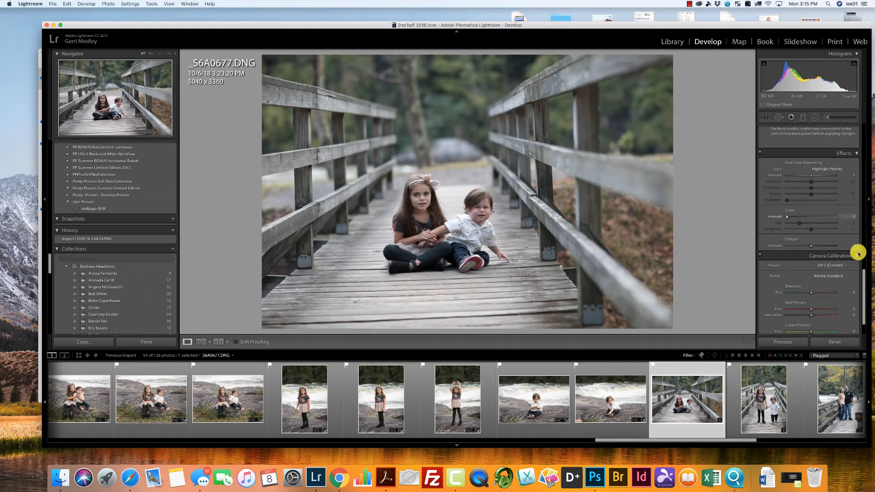
pyautogui.scroll(5, 865, 298)
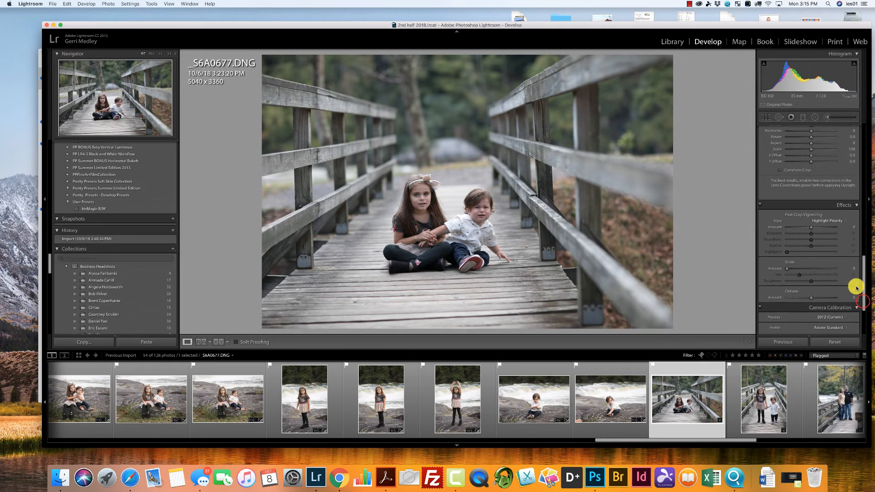
pyautogui.click(779, 273)
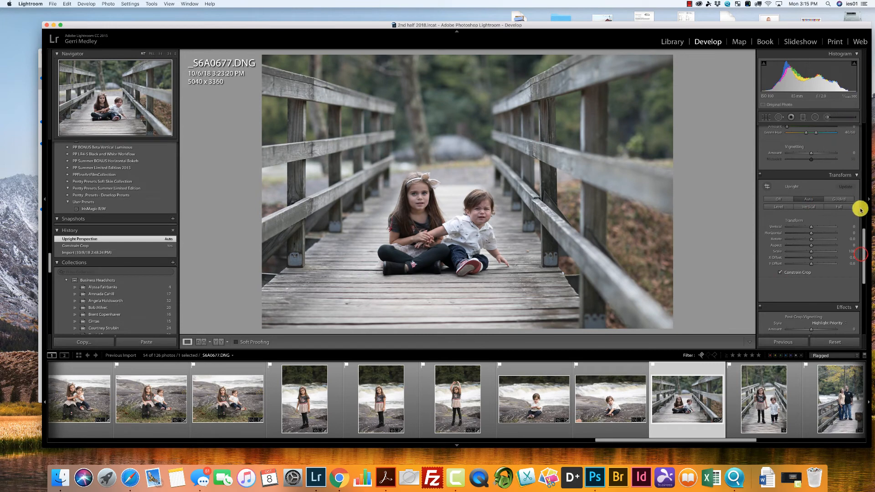
# Set _S6A0677.DNG's exposure to +0.55, Clarity and Vibrance to +10, and warm its colour temperature.
pyautogui.moveTo(865, 240); pyautogui.dragTo(803, 160)
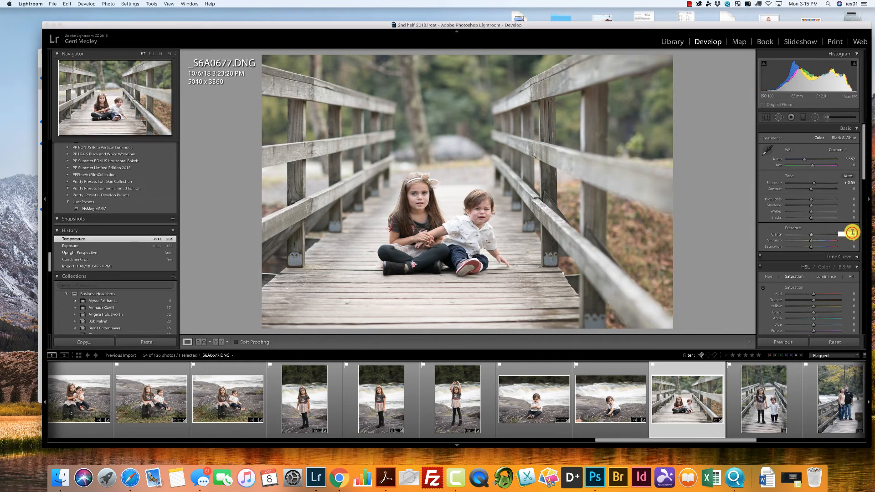
pyautogui.moveTo(852, 232); pyautogui.dragTo(851, 240)
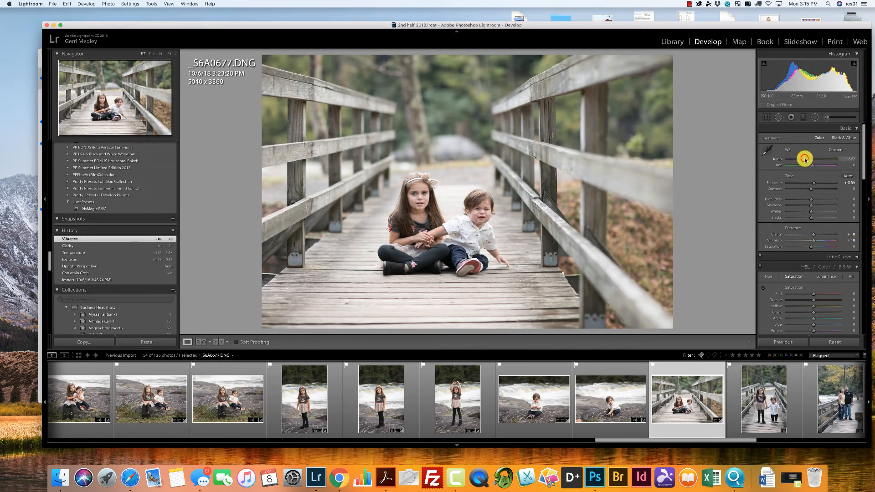
pyautogui.moveTo(805, 159); pyautogui.dragTo(805, 160)
# Raise the luminance noise reduction of _S6A0677.DNG to about 44 and increase its luminance contrast.
pyautogui.moveTo(861, 175); pyautogui.dragTo(862, 222)
pyautogui.click(807, 233)
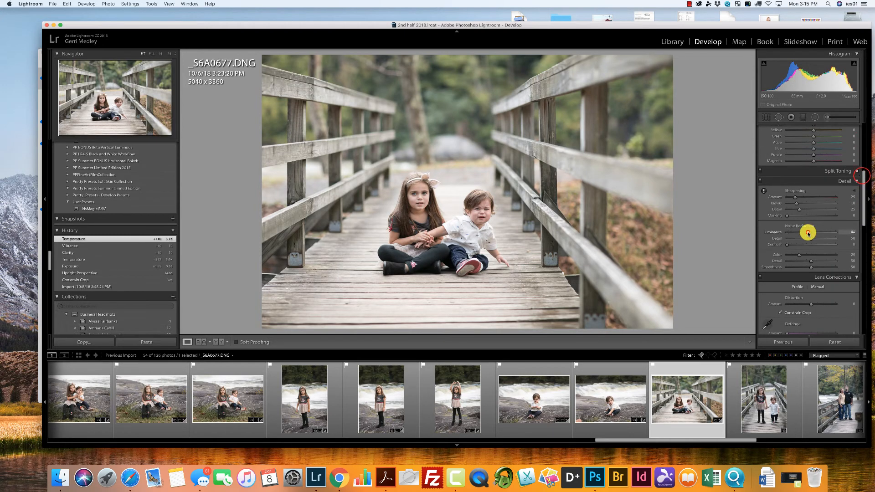
pyautogui.moveTo(805, 245); pyautogui.dragTo(805, 245)
# Add a post-crop vignette to _S6A0677.DNG with Amount -20 and Midpoint 37.
pyautogui.moveTo(863, 220); pyautogui.dragTo(864, 306)
pyautogui.click(808, 208)
pyautogui.moveTo(808, 208); pyautogui.dragTo(806, 209)
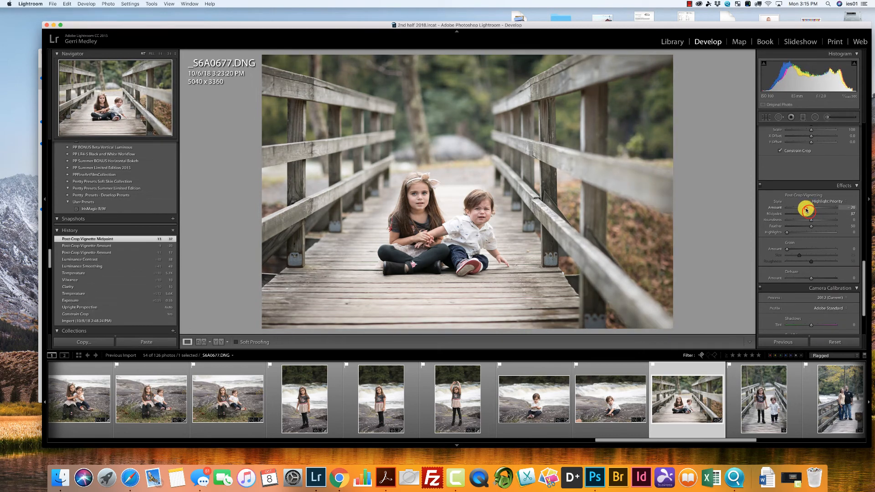
# Synchronize _S6A0677.DNG's settings to the three following bridge photos, excluding Lens Corrections, Transform and Crop.
pyautogui.moveTo(752, 441); pyautogui.dragTo(778, 439)
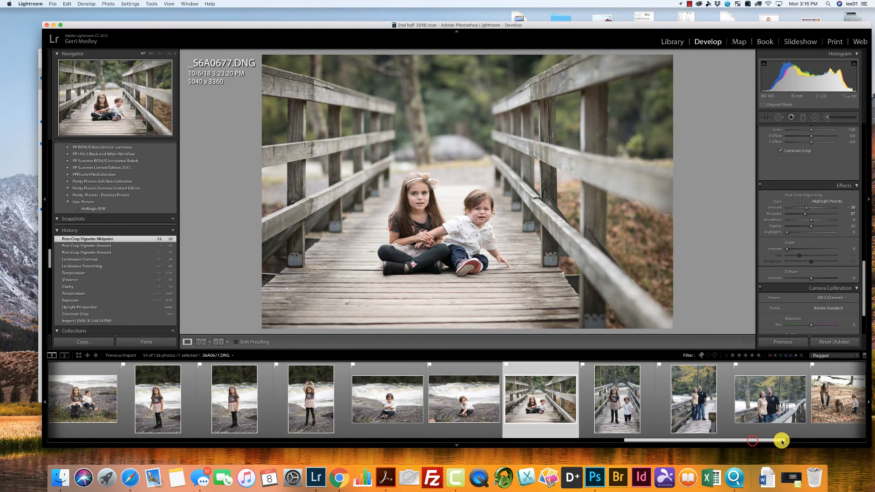
pyautogui.keyDown('shift'); pyautogui.click(771, 401); pyautogui.keyUp('shift')
pyautogui.click(788, 341)
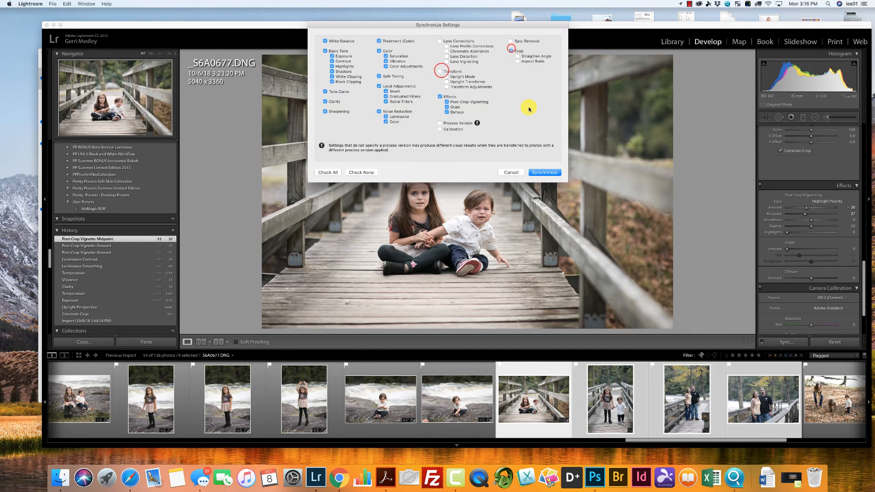
pyautogui.click(549, 173)
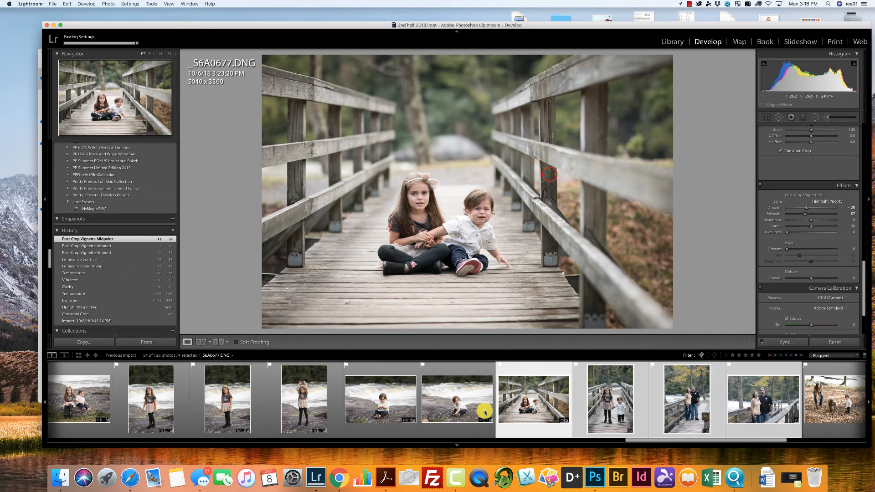
# Check the synchronized bridge photos from _S6A0680.DNG through _S6A0684.DNG.
pyautogui.click(484, 412)
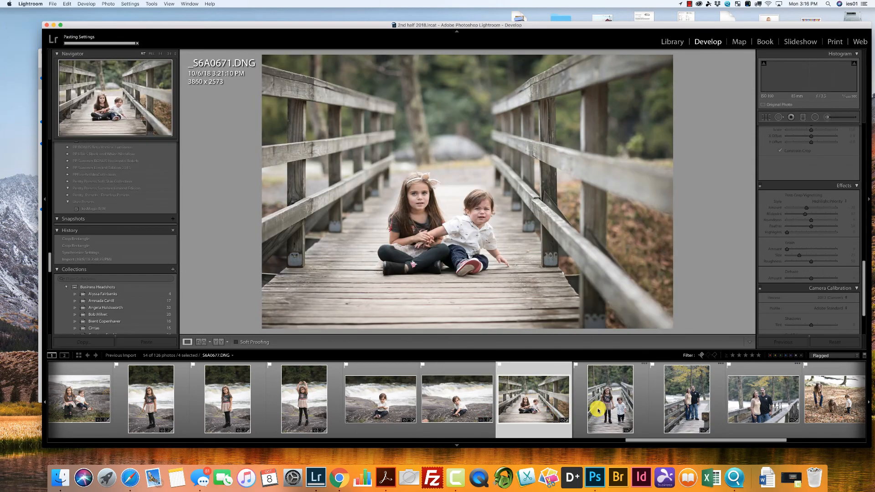
pyautogui.click(600, 412)
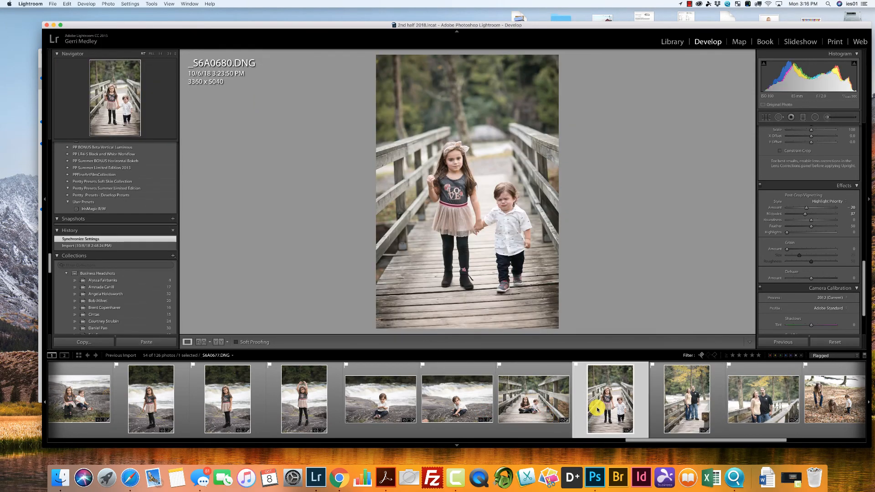
pyautogui.press('Right')
pyautogui.press('Right')
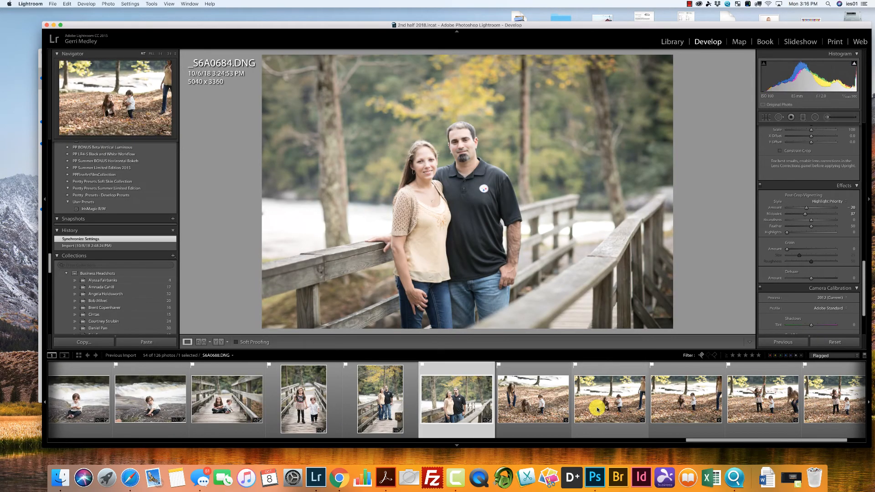
# Set the exposure of fallen-leaves photo _S6A0686.DNG to +0.45 and its contrast to about +19.
pyautogui.press('Right')
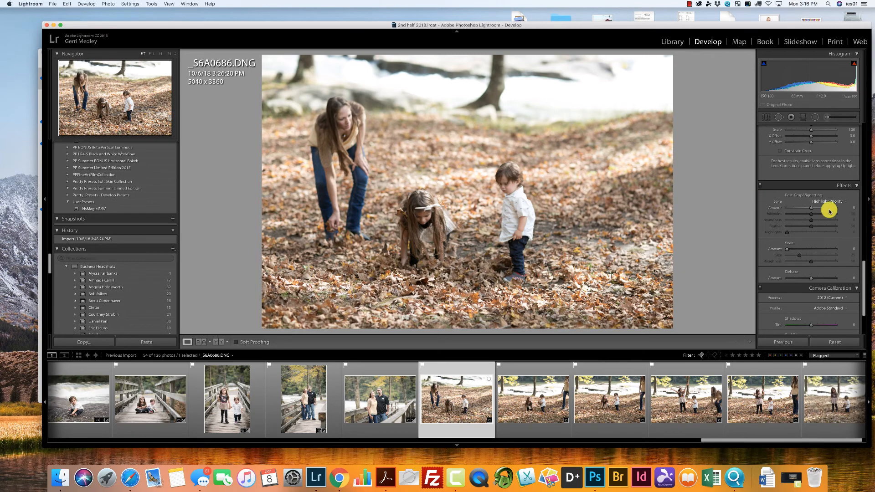
pyautogui.moveTo(860, 301); pyautogui.dragTo(855, 204)
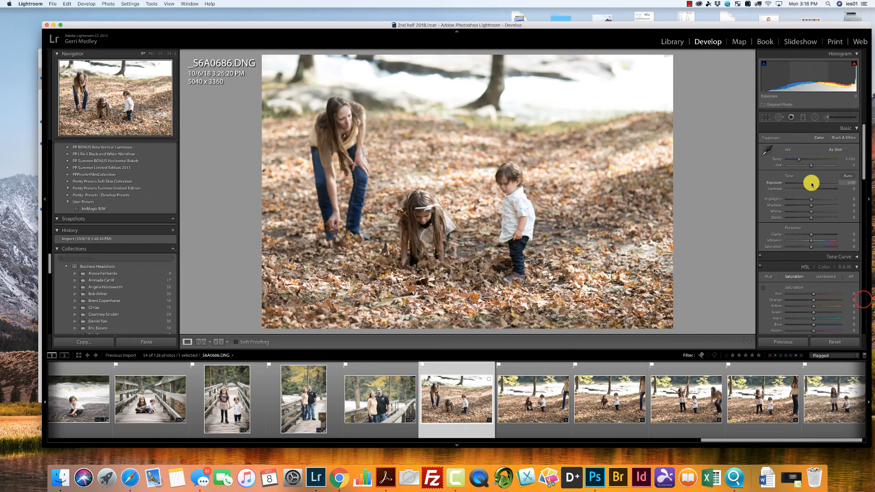
pyautogui.moveTo(811, 182); pyautogui.dragTo(815, 188)
# Set both Clarity and Vibrance of _S6A0686.DNG to 10.
pyautogui.moveTo(818, 235); pyautogui.dragTo(815, 235)
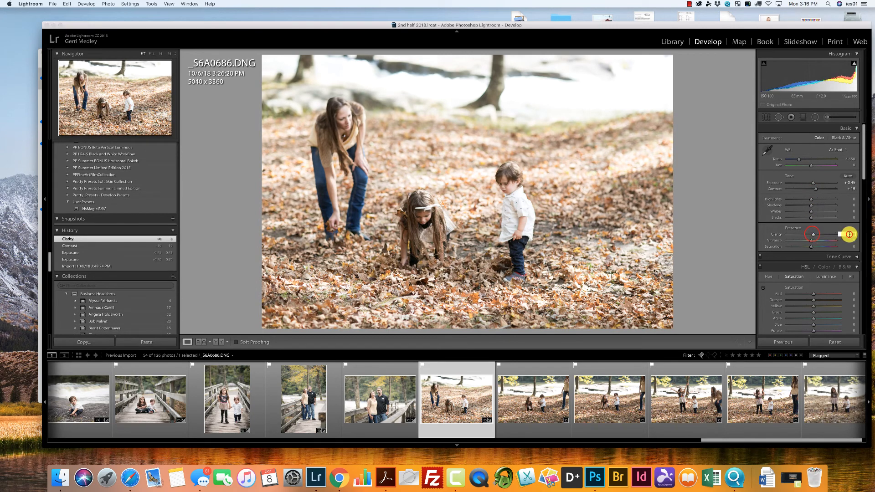
pyautogui.write('10')
pyautogui.press('Return')
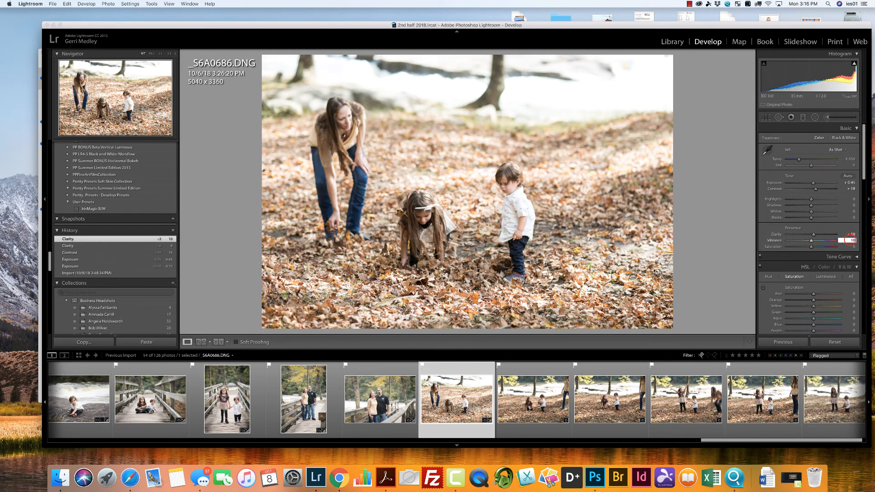
pyautogui.click(849, 240)
pyautogui.write('10')
pyautogui.press('Return')
# Apply luminance noise reduction to _S6A0686.DNG and set its post-crop vignette amount to -30.
pyautogui.moveTo(864, 163); pyautogui.dragTo(859, 296)
pyautogui.moveTo(808, 202); pyautogui.dragTo(803, 200)
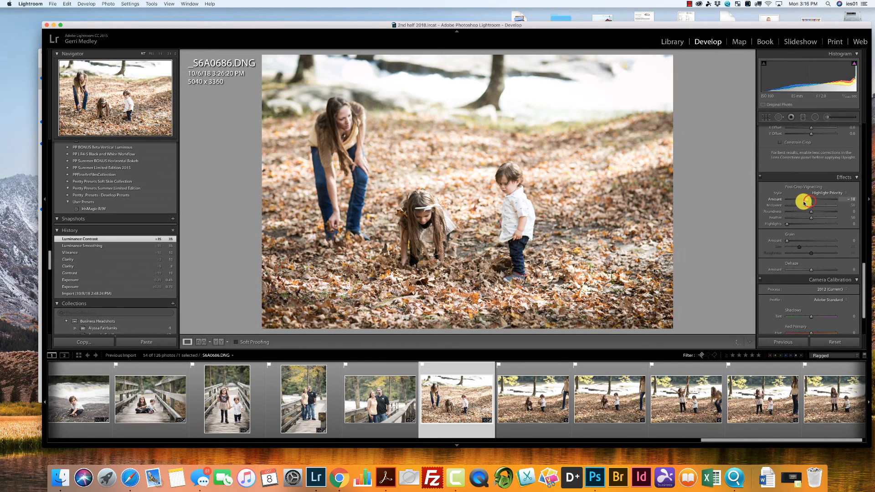
# Synchronize _S6A0686.DNG's settings to the other fallen-leaves photos through _S6A0693.DNG.
pyautogui.click(772, 439)
pyautogui.keyDown('shift'); pyautogui.click(832, 410); pyautogui.keyUp('shift')
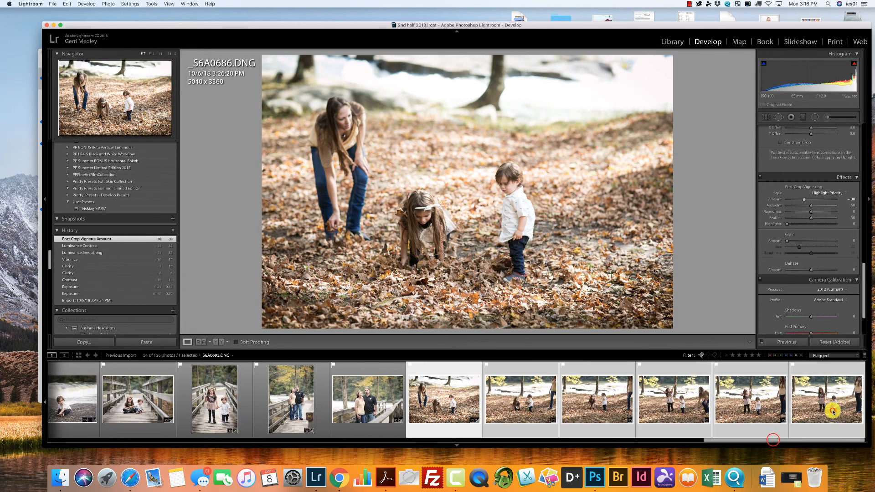
pyautogui.click(791, 342)
pyautogui.click(546, 173)
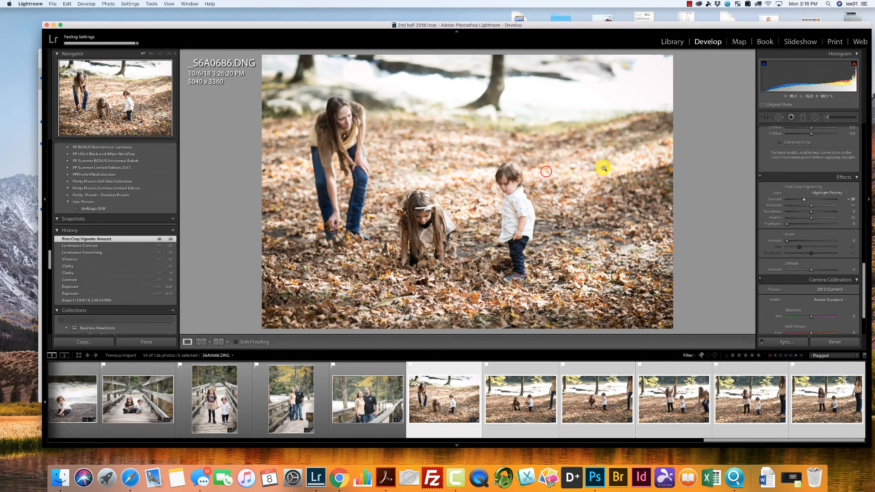
# Crop _S6A0688.DNG vertically to 2240 x 3360 around the two children, and reject the photo.
pyautogui.click(349, 370)
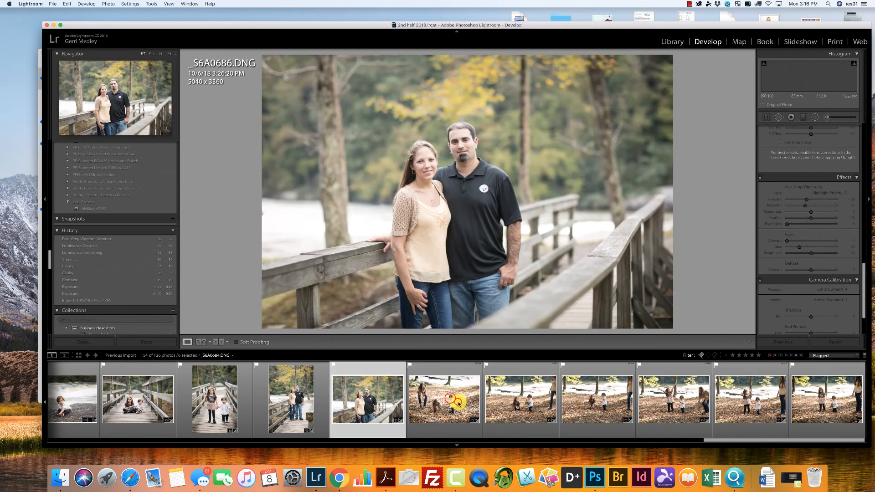
pyautogui.click(458, 402)
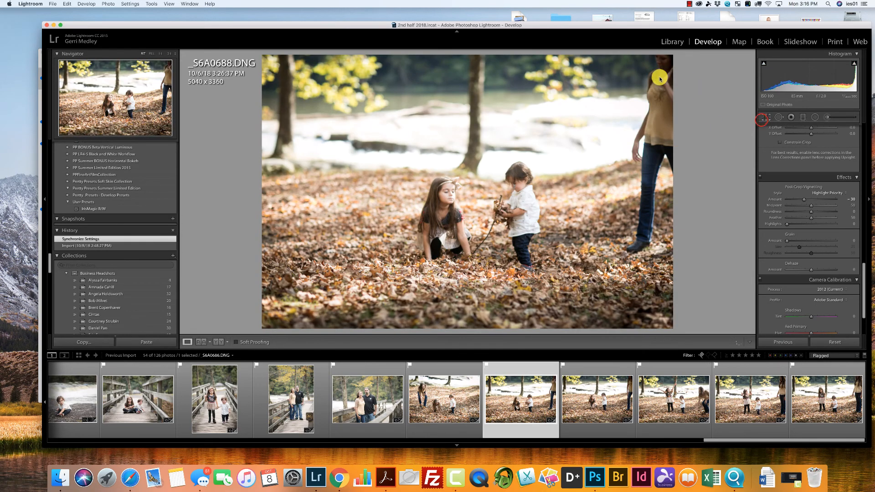
pyautogui.press('r')
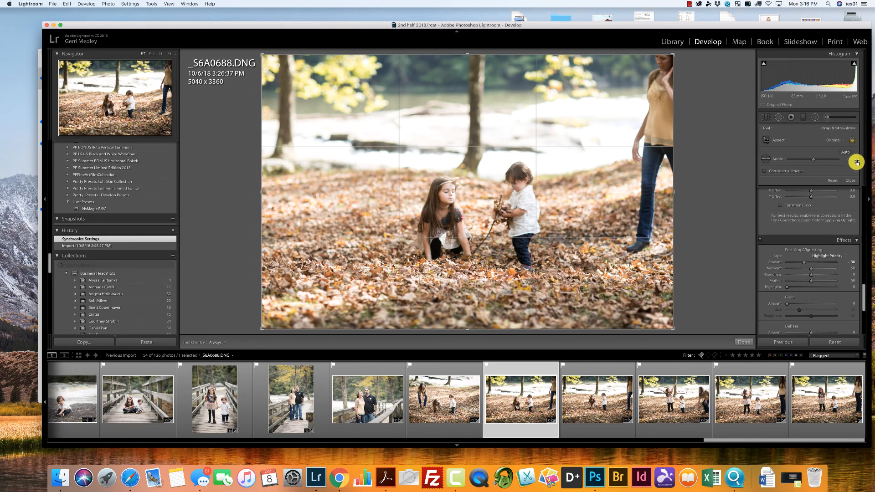
pyautogui.press('x')
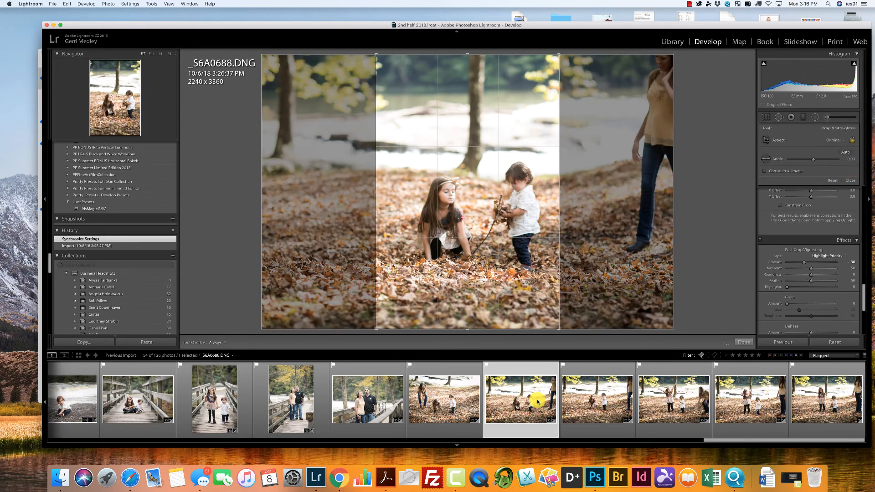
pyautogui.click(847, 181)
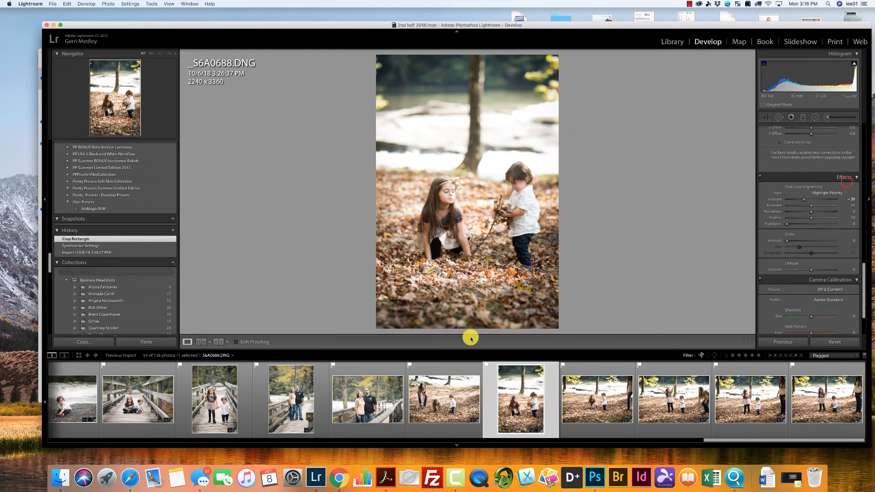
pyautogui.press('x')
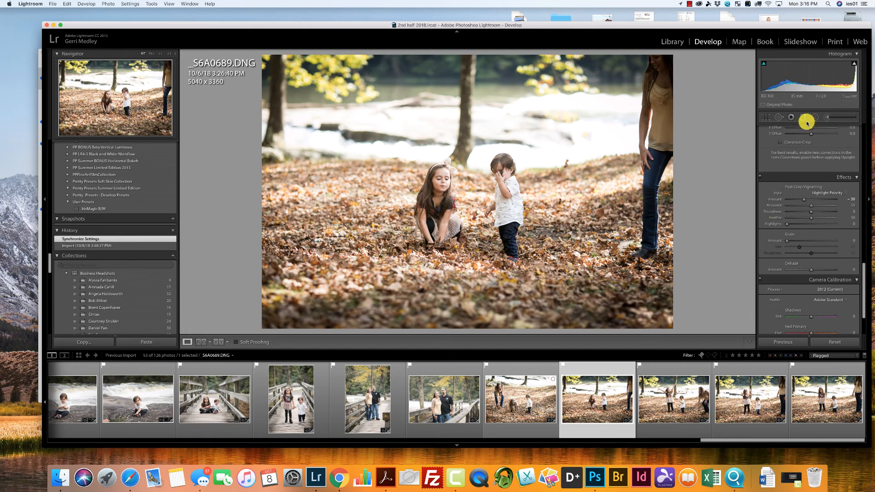
# Try a vertical 2240 x 3360 crop around the two children in _S6A0689.DNG and reset it.
pyautogui.press('r')
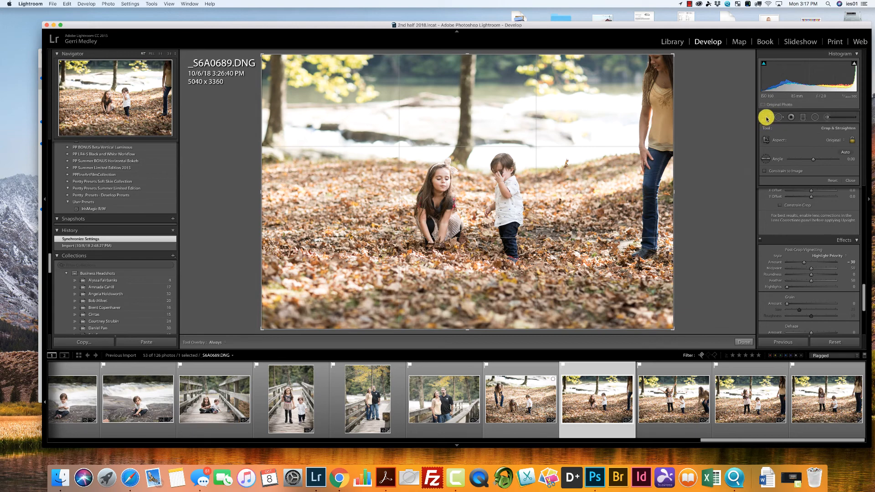
pyautogui.press('x')
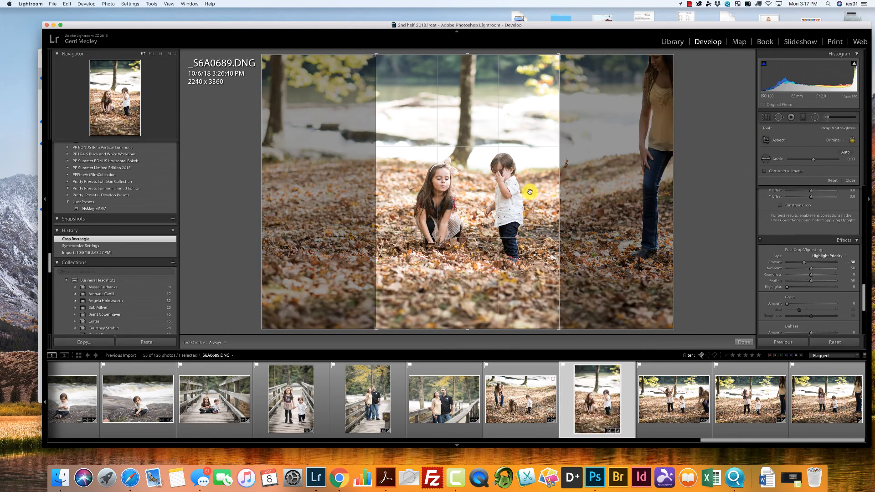
pyautogui.moveTo(488, 207); pyautogui.dragTo(484, 206)
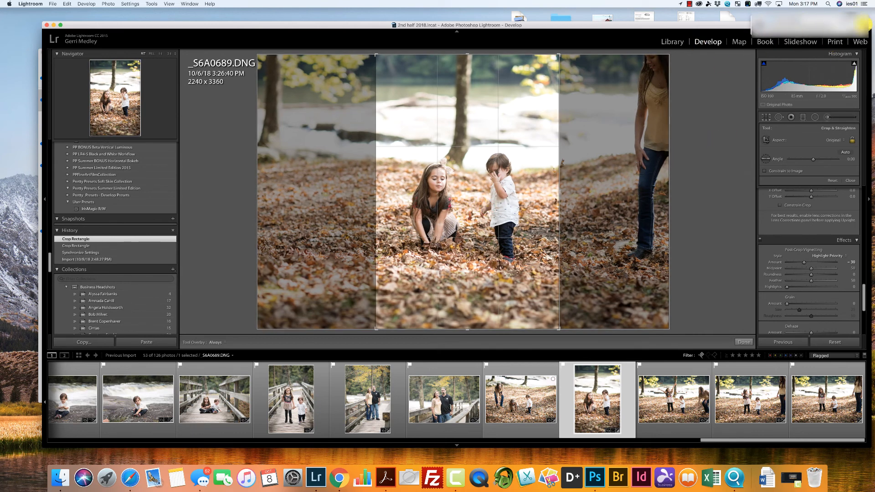
pyautogui.click(768, 118)
pyautogui.click(767, 118)
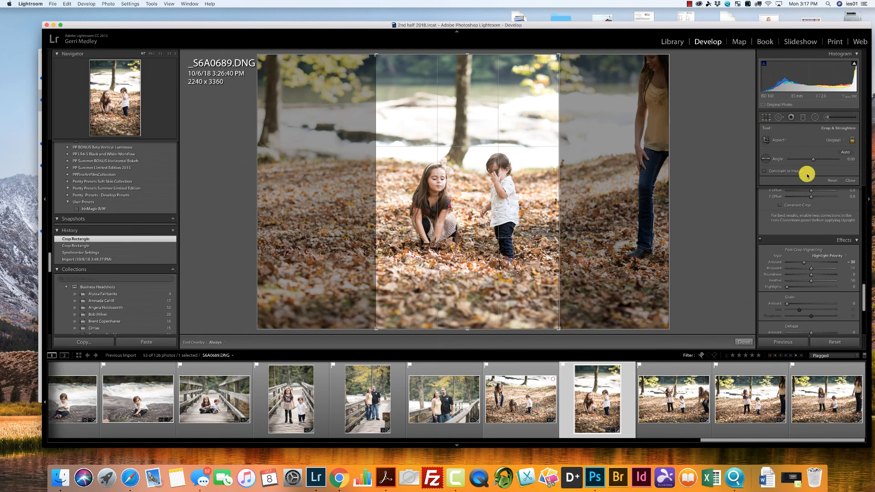
pyautogui.click(830, 181)
# Crop _S6A0689.DNG horizontally to about 3322 x 2215 around the two children, leaving out the woman.
pyautogui.moveTo(674, 54); pyautogui.dragTo(633, 102)
pyautogui.moveTo(468, 177); pyautogui.dragTo(400, 218)
pyautogui.press('Return')
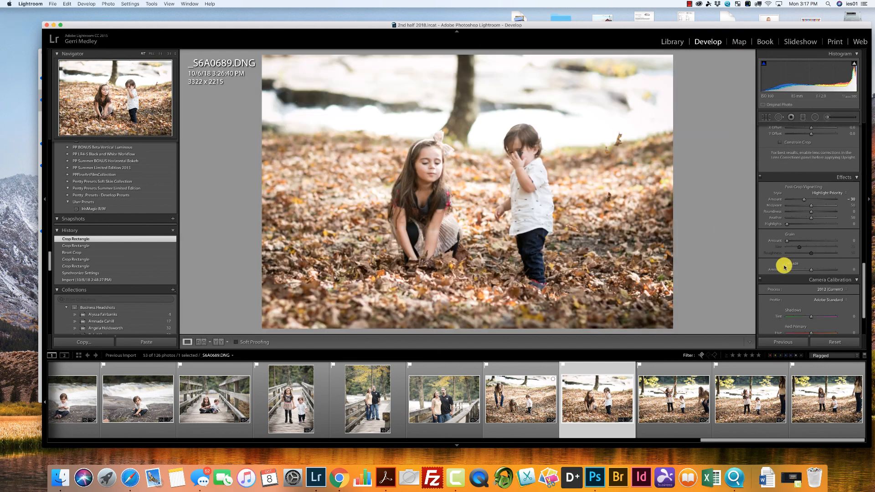
# Review the remaining fallen-leaves photos from _S6A0690.DNG through _S6A0693.DNG and return to the start of the session's photos.
pyautogui.click(669, 390)
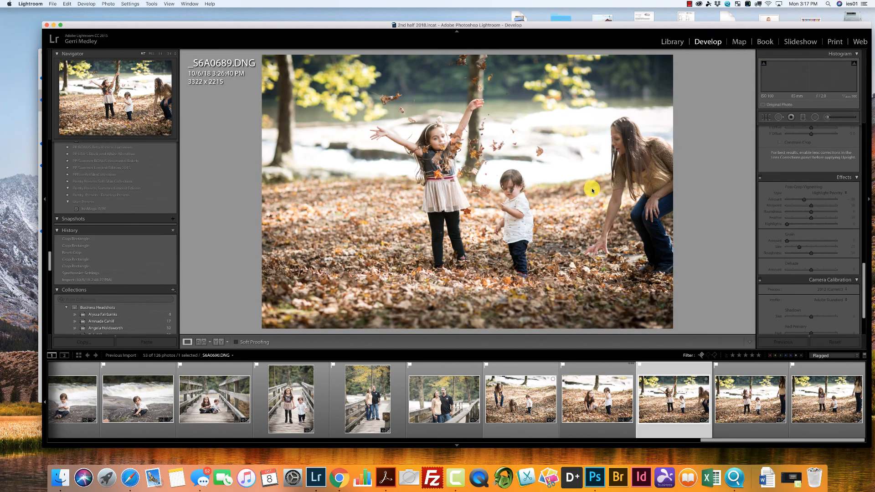
pyautogui.keyDown('super'); pyautogui.click(758, 395); pyautogui.keyUp('super')
pyautogui.click(816, 402)
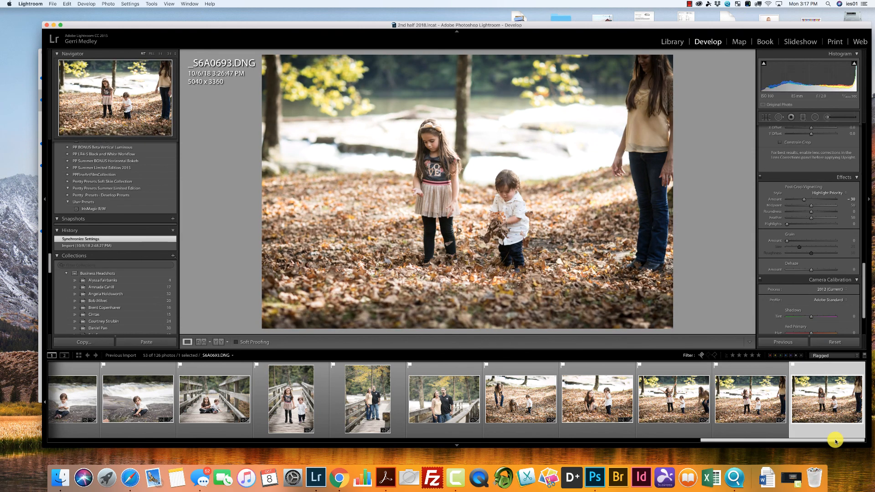
pyautogui.moveTo(833, 440); pyautogui.dragTo(695, 438)
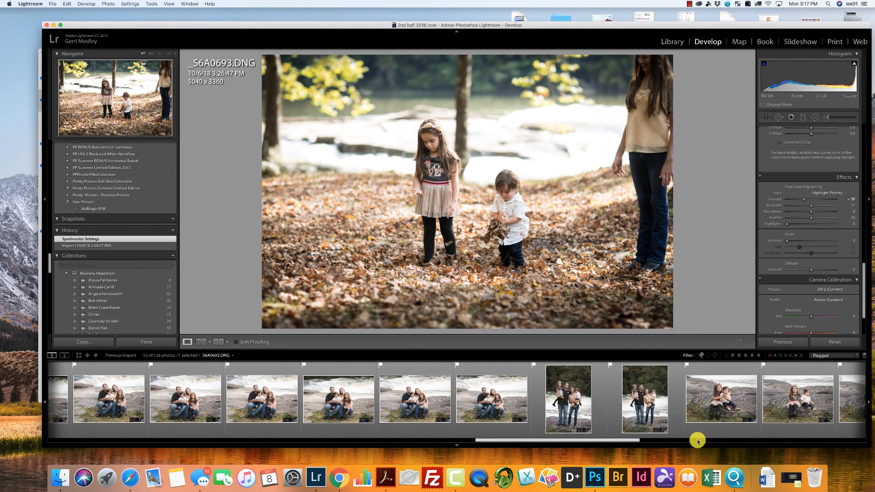
pyautogui.moveTo(609, 441); pyautogui.dragTo(175, 423)
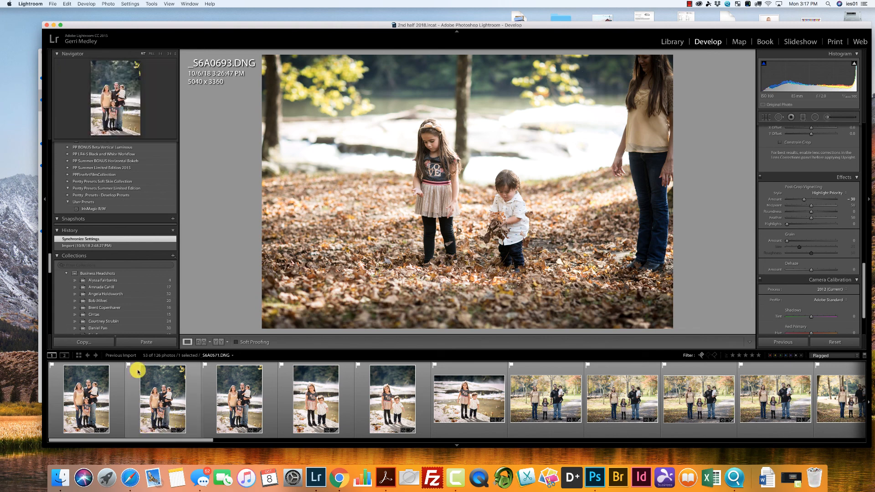